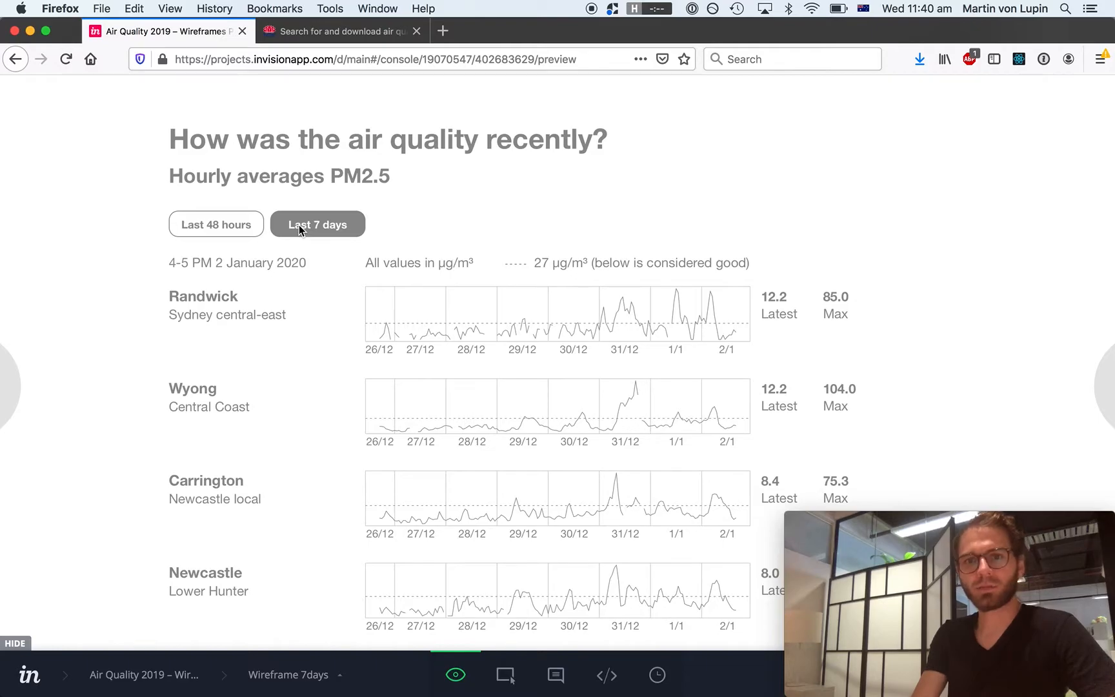
Examine the air quality prototype's station charts in both the Last 7 days and Last 48 hours views
scroll(299, 229, down, 10)
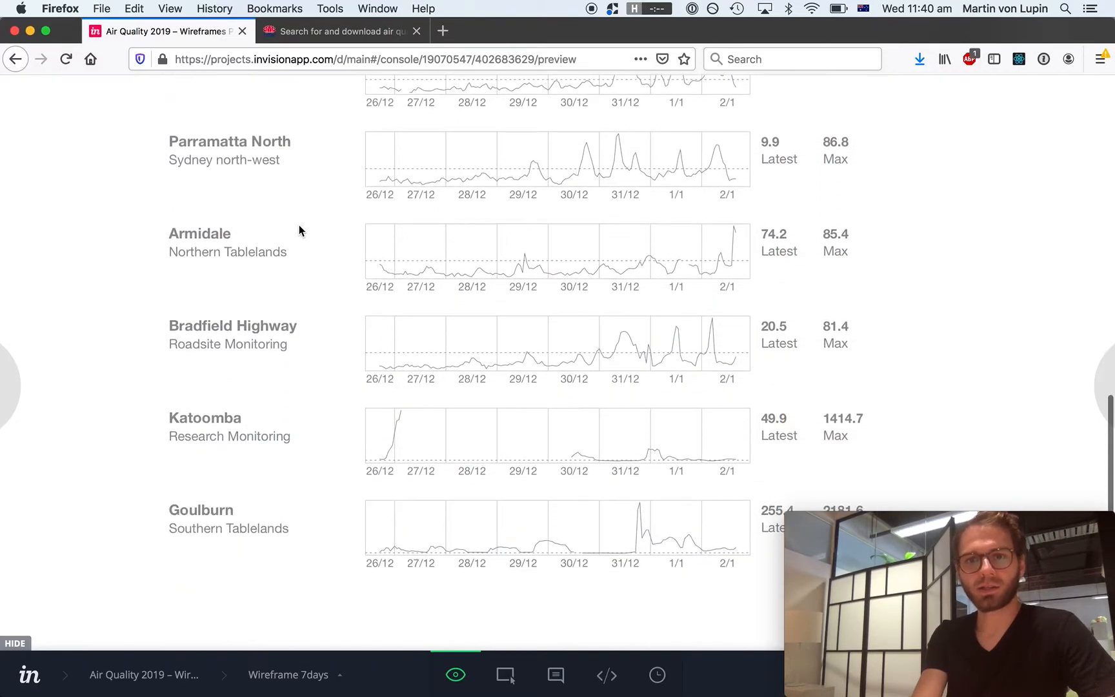
scroll(281, 201, up, 10)
click(216, 224)
scroll(139, 239, down, 3)
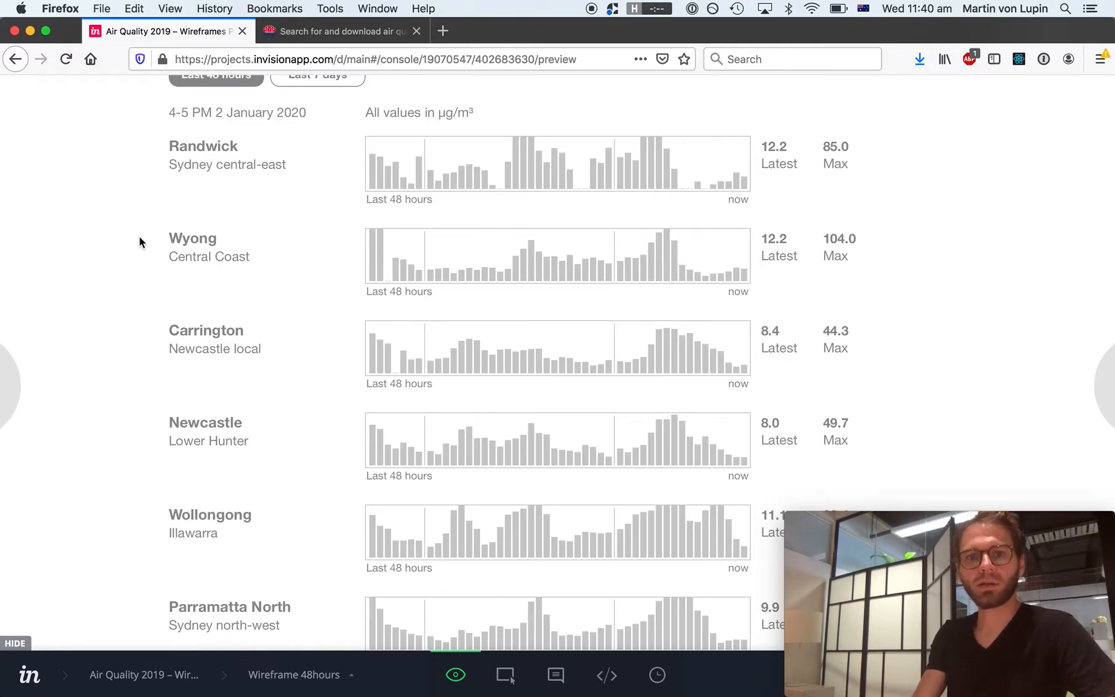
scroll(293, 204, up, 2)
click(315, 127)
scroll(371, 253, down, 2)
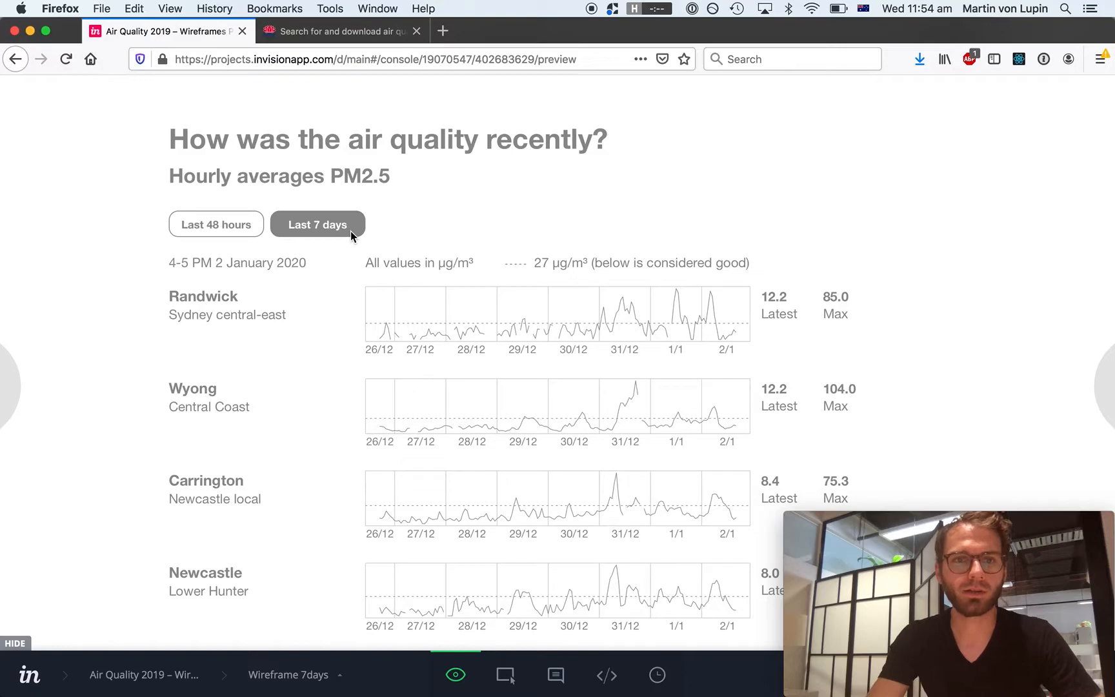
click(231, 224)
click(324, 232)
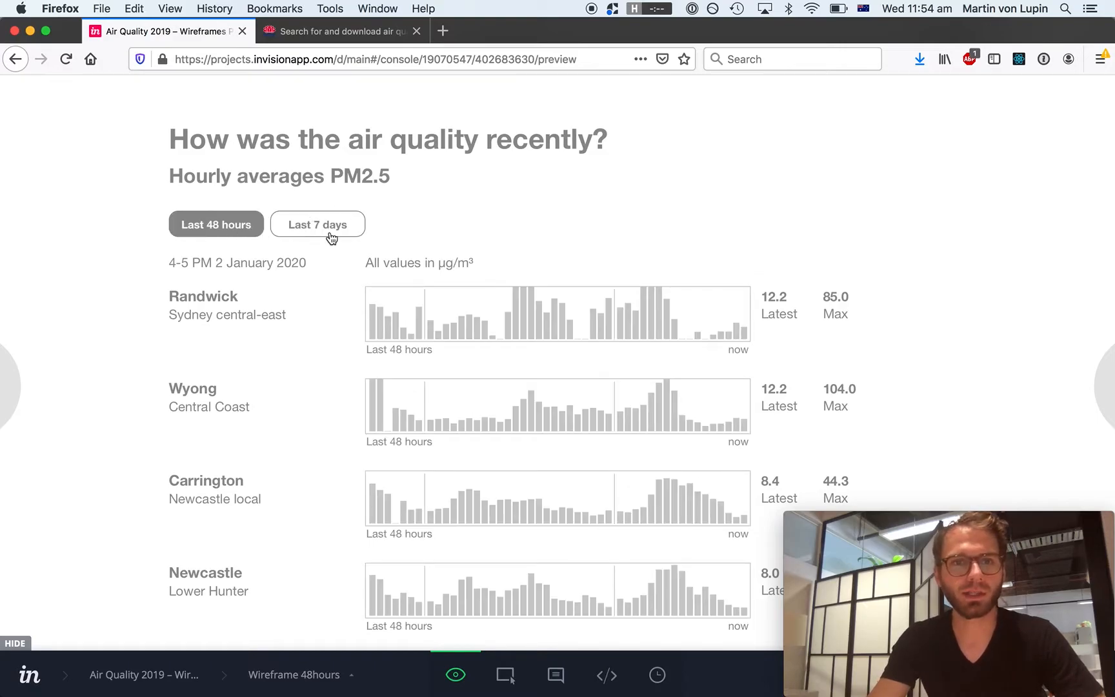
click(235, 224)
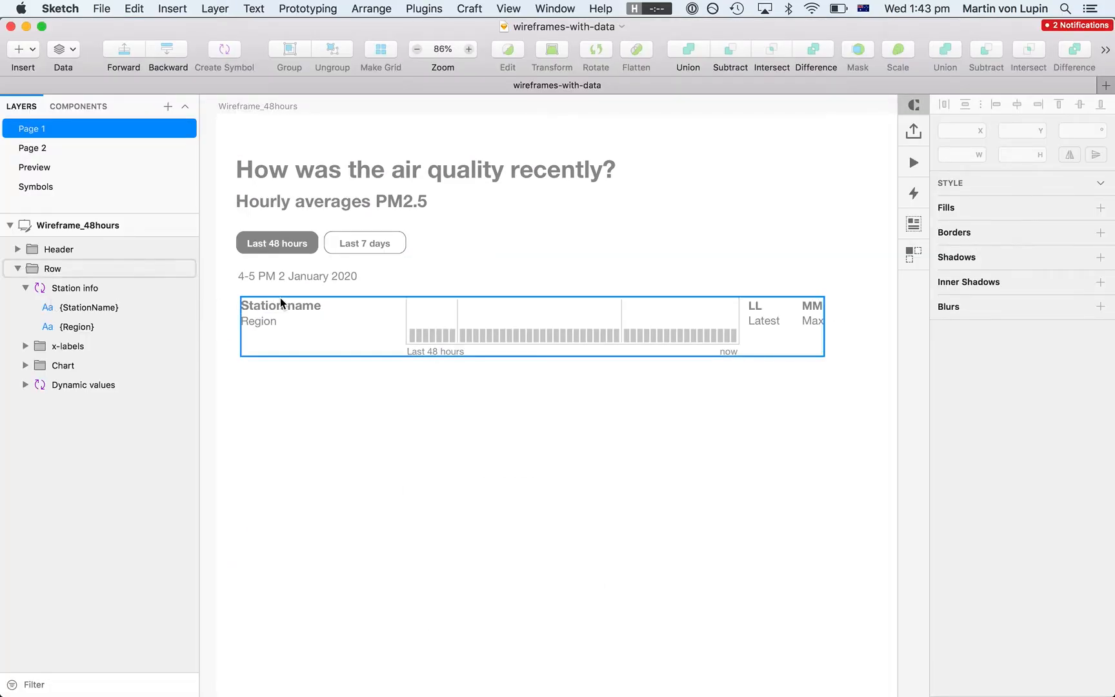
Select the station Row group on the Wireframe_48hours artboard and switch to the NSW air quality data page in Firefox
click(427, 314)
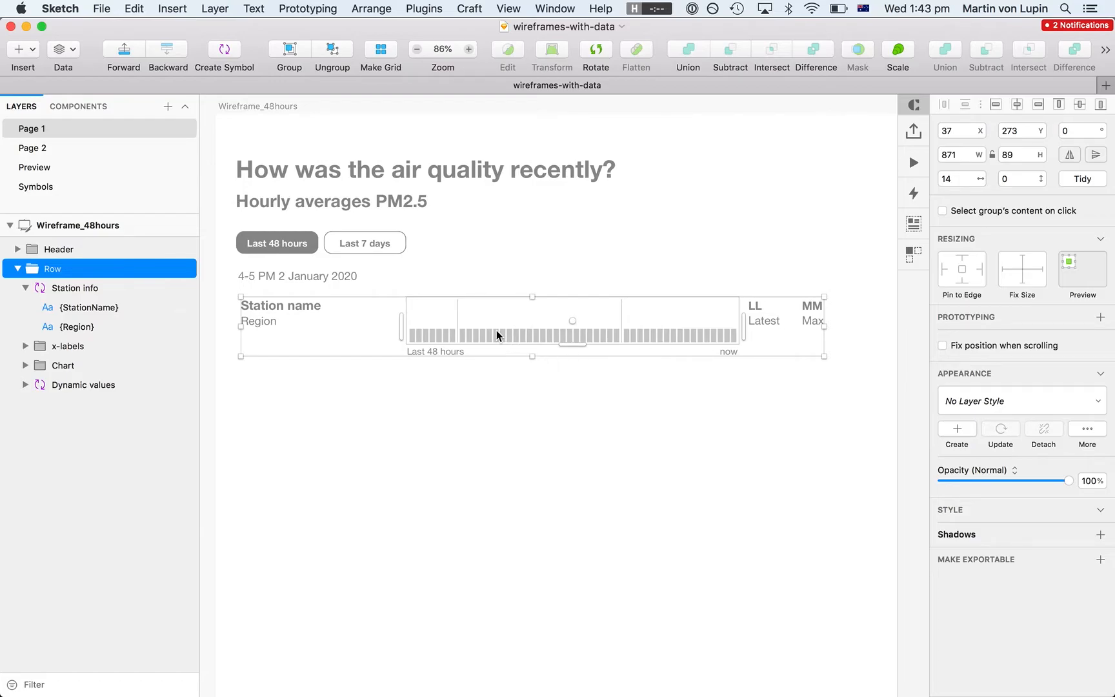
key(super+Tab)
key(super+Tab)
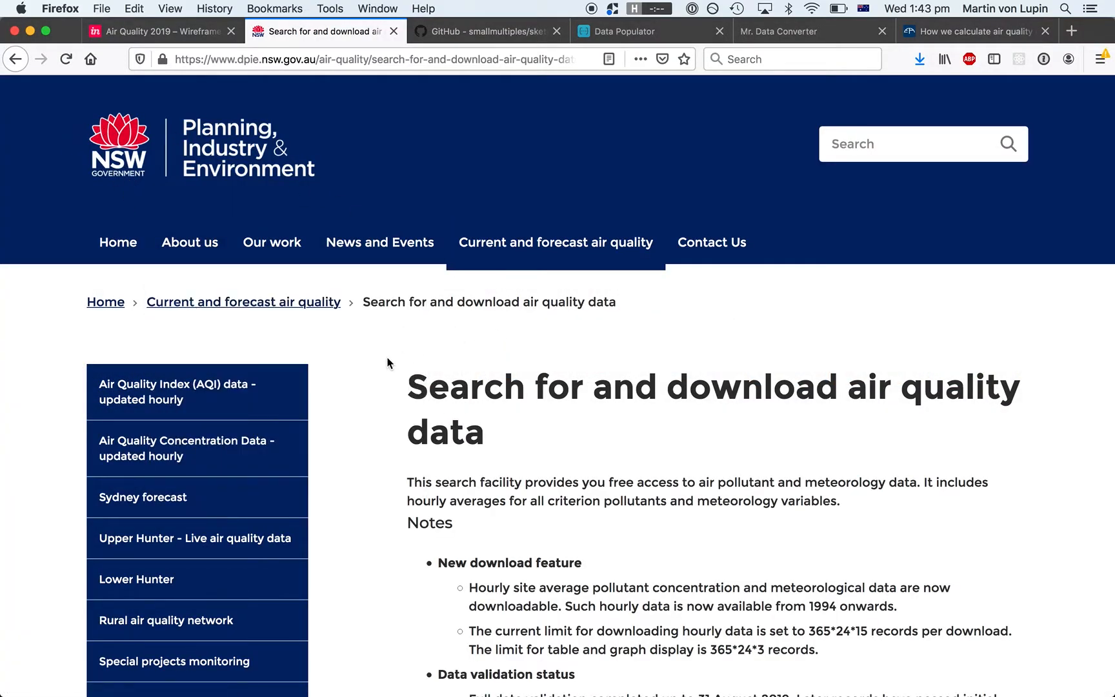
Review the data download form's category and parameter choices, selected sites, display format and data period
scroll(387, 363, down, 1)
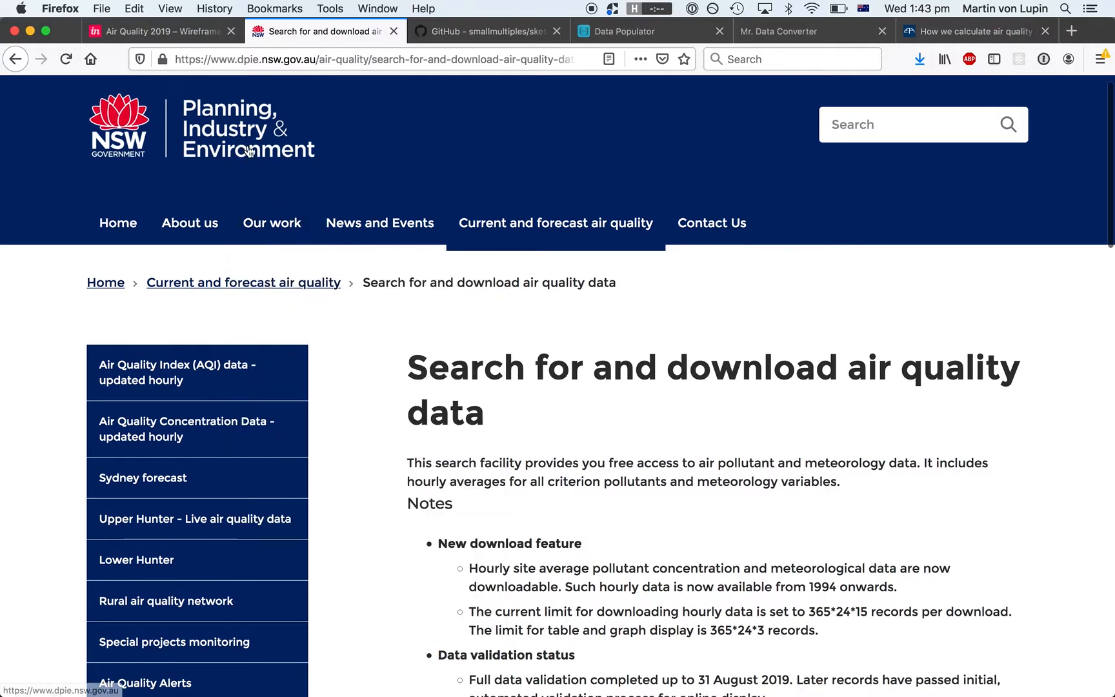
scroll(409, 379, down, 1)
scroll(410, 379, down, 20)
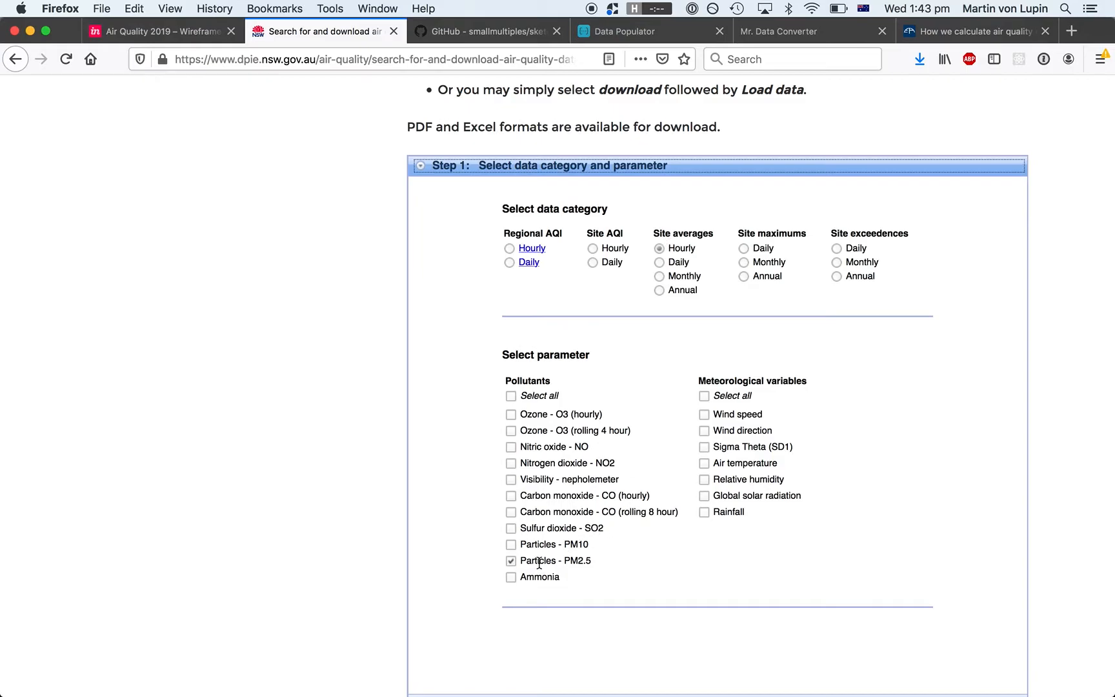
scroll(538, 562, down, 3)
scroll(538, 562, down, 5)
click(552, 324)
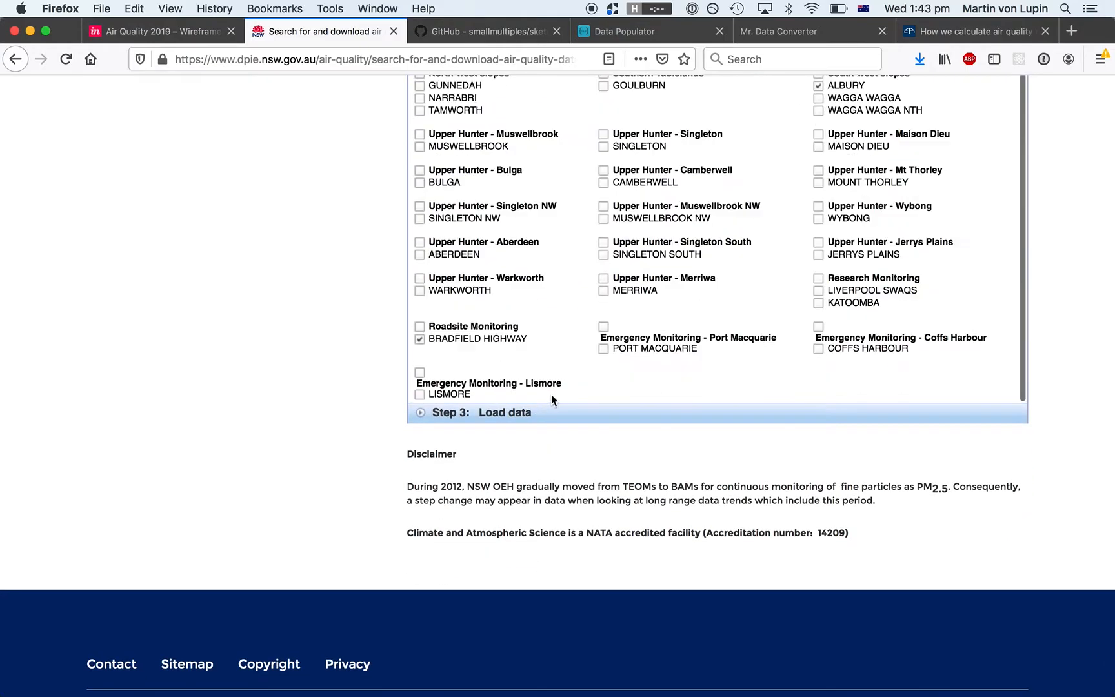
scroll(551, 394, up, 5)
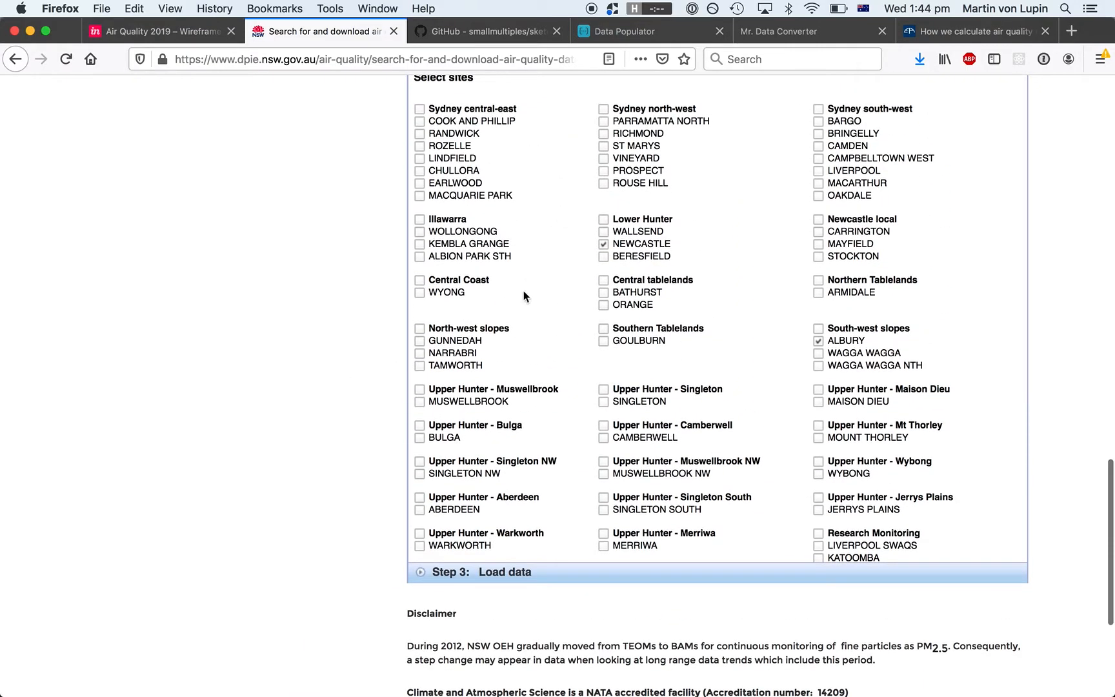
click(532, 571)
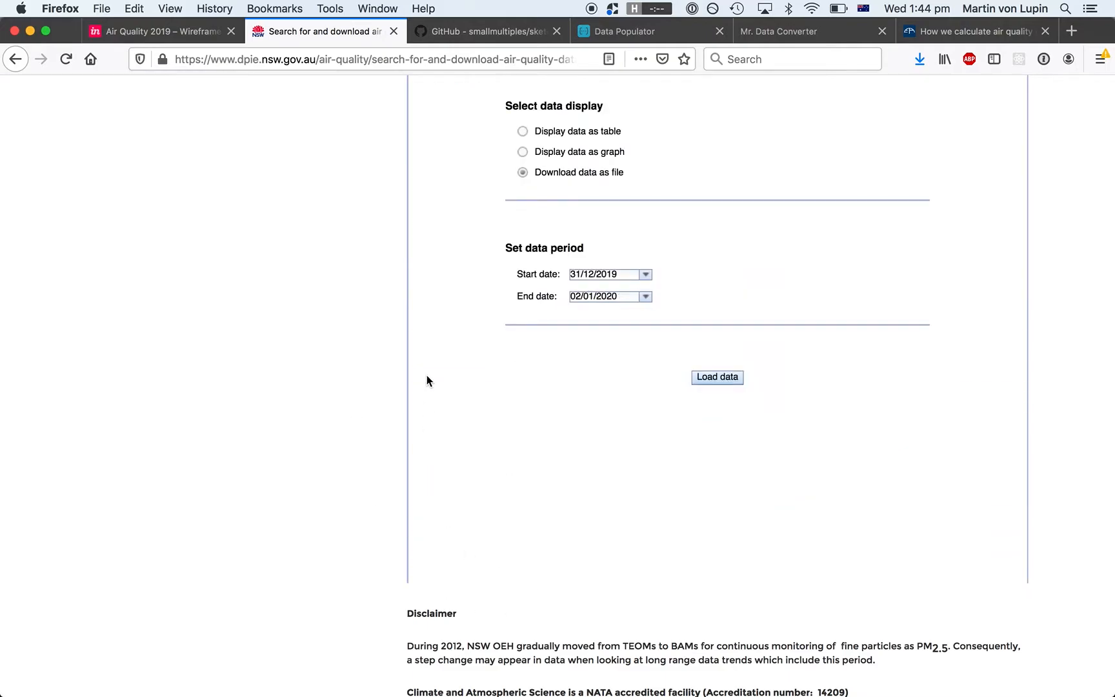
scroll(427, 374, up, 2)
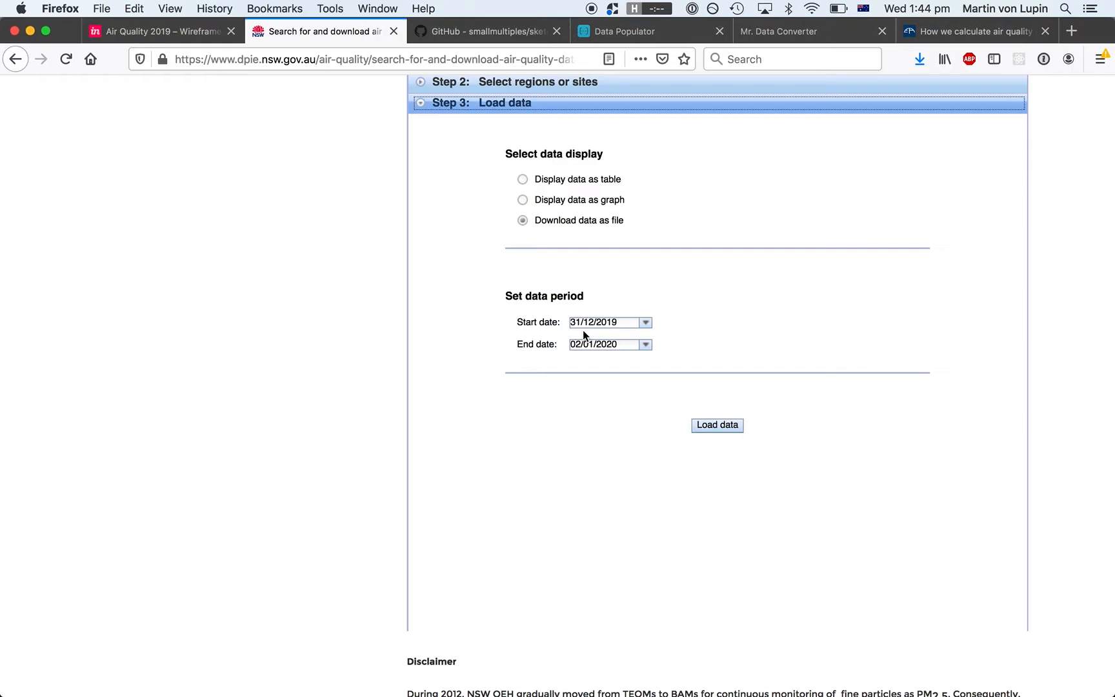
Switch to the data workbook in Excel, cancel the pending copy and review the station columns of the data_48hrs sheet
key(super+Tab)
key(super+Tab)
key(super+Tab)
key(super+Tab)
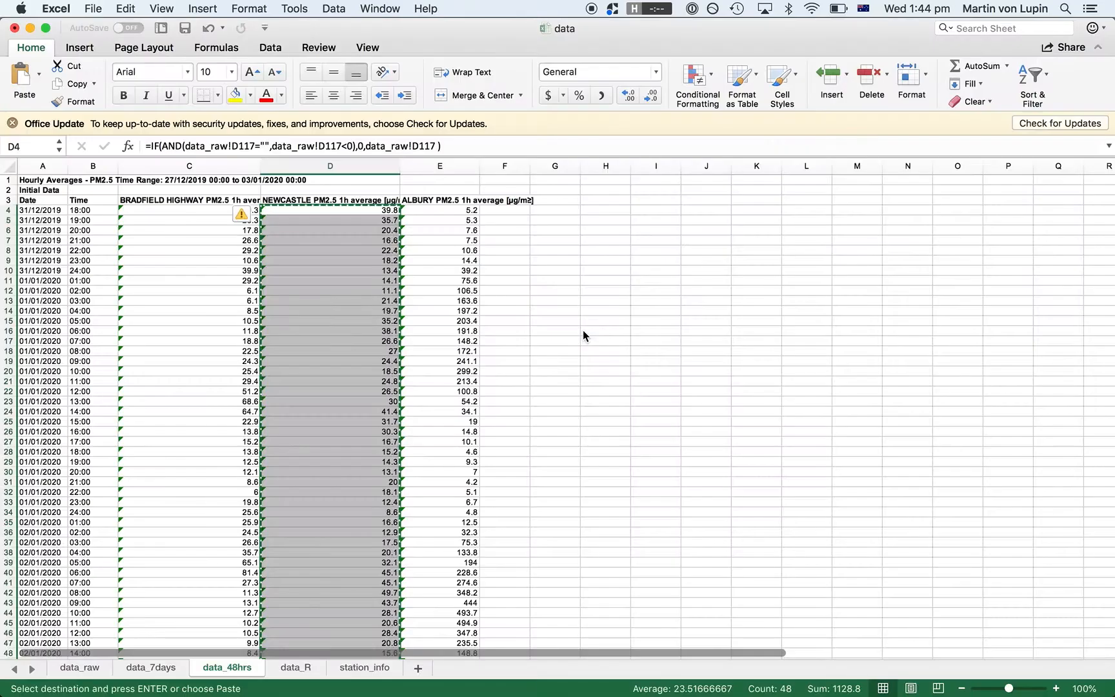
click(179, 462)
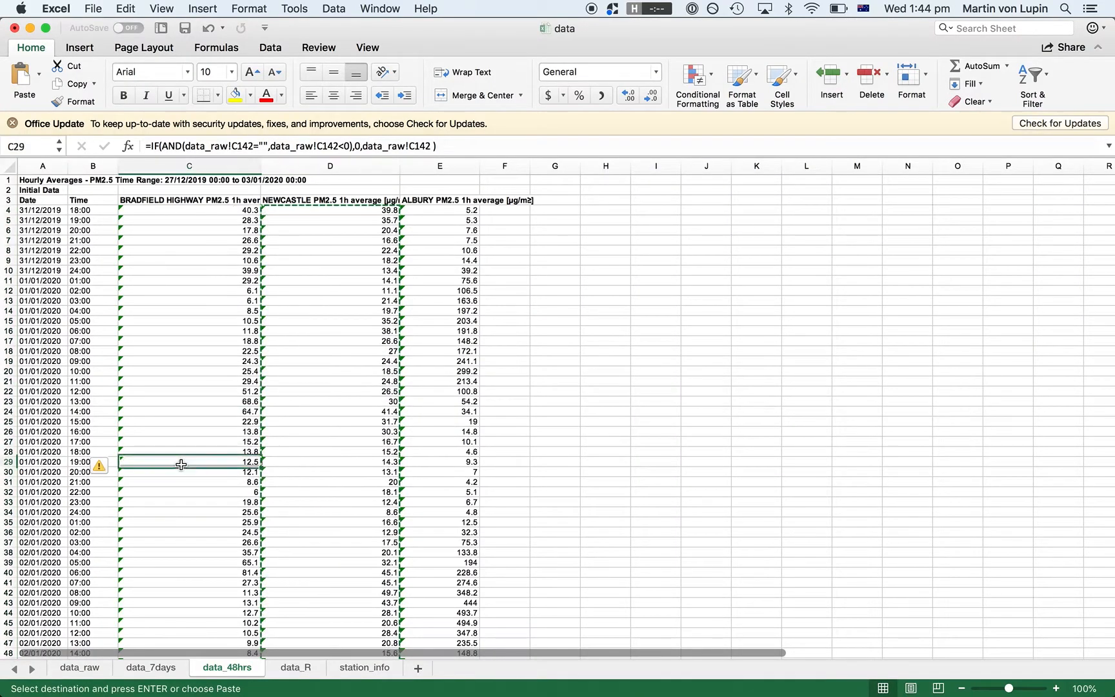
key(Escape)
click(169, 200)
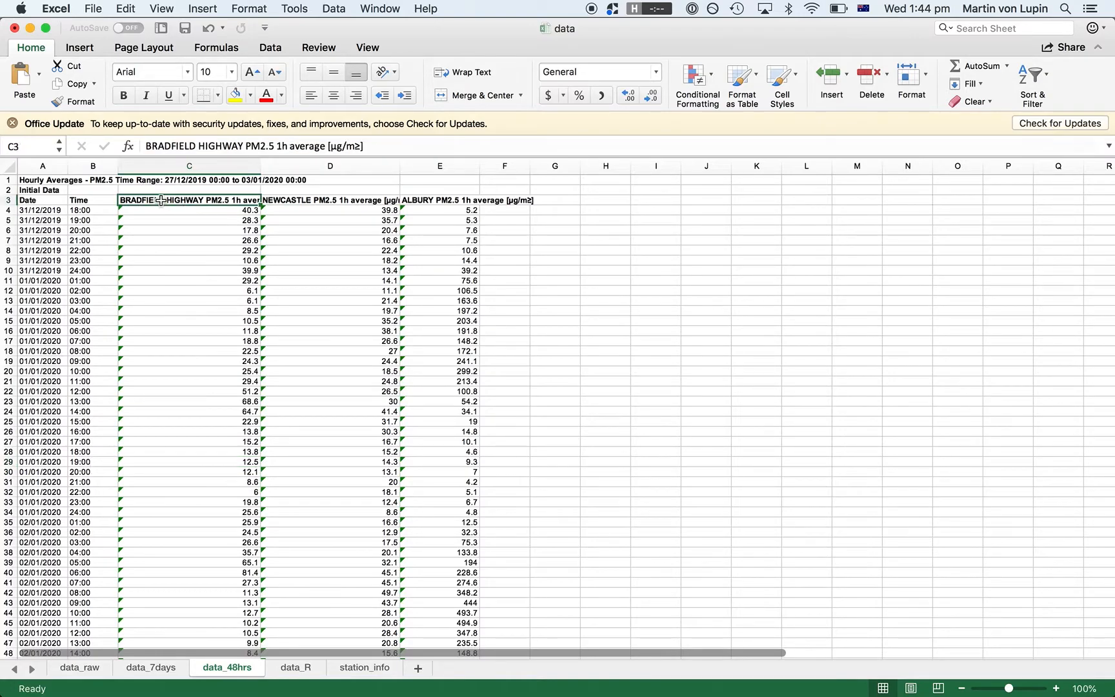
scroll(181, 304, down, 3)
scroll(182, 305, up, 5)
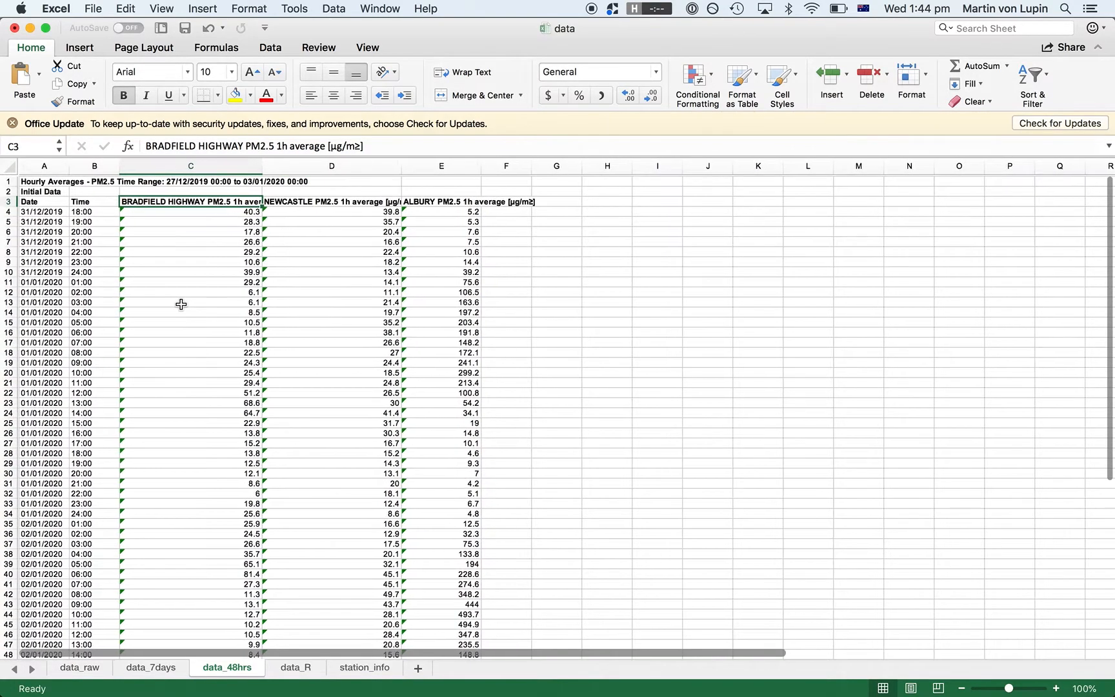
scroll(182, 305, down, 3)
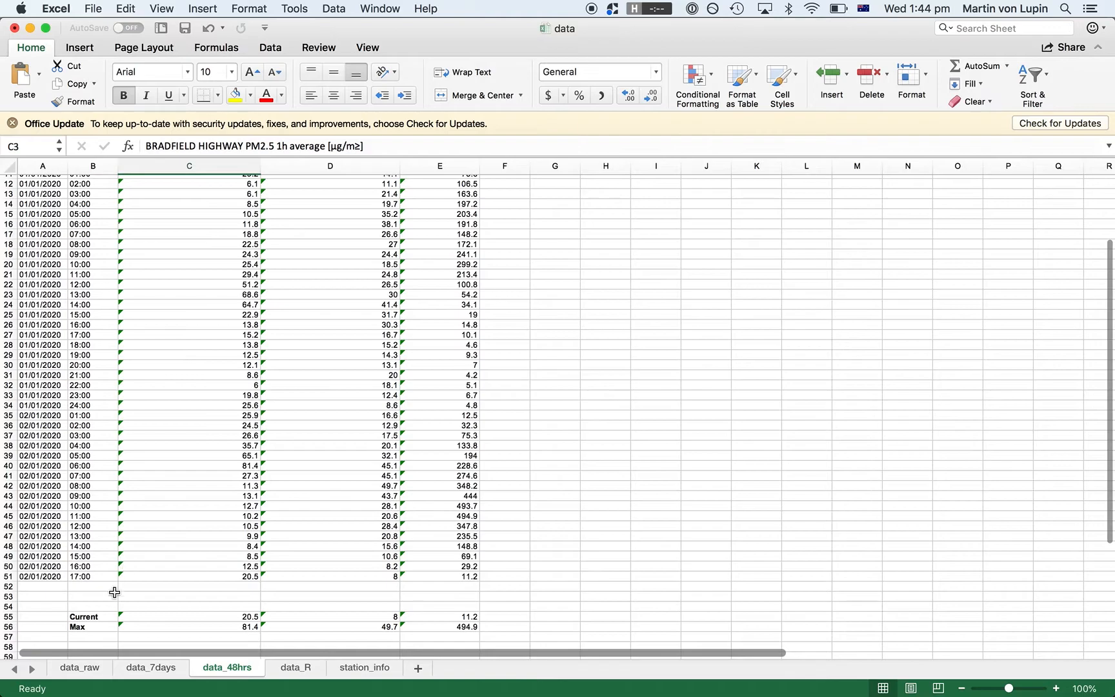
click(94, 616)
scroll(155, 565, down, 2)
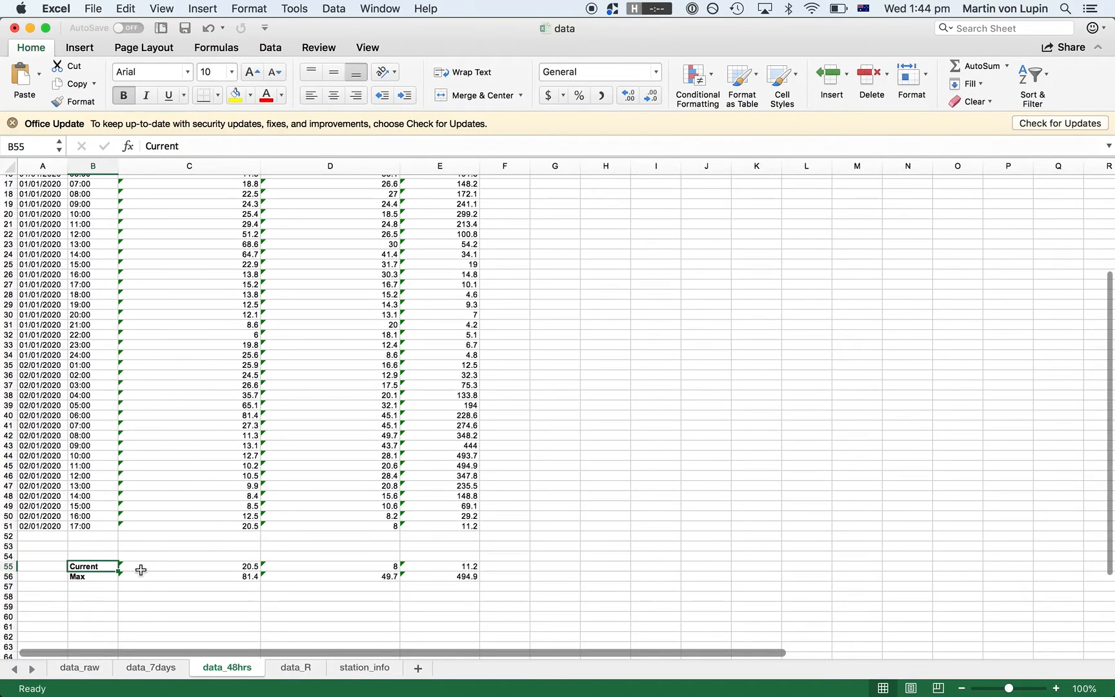
Inspect the Current and Max rows below the 48-hour data, including the last hourly readings and the MAX formulas
click(169, 568)
key(Left)
key(Up)
key(Up)
key(Up)
key(Up)
key(Right)
key(shift+Right)
key(shift+Right)
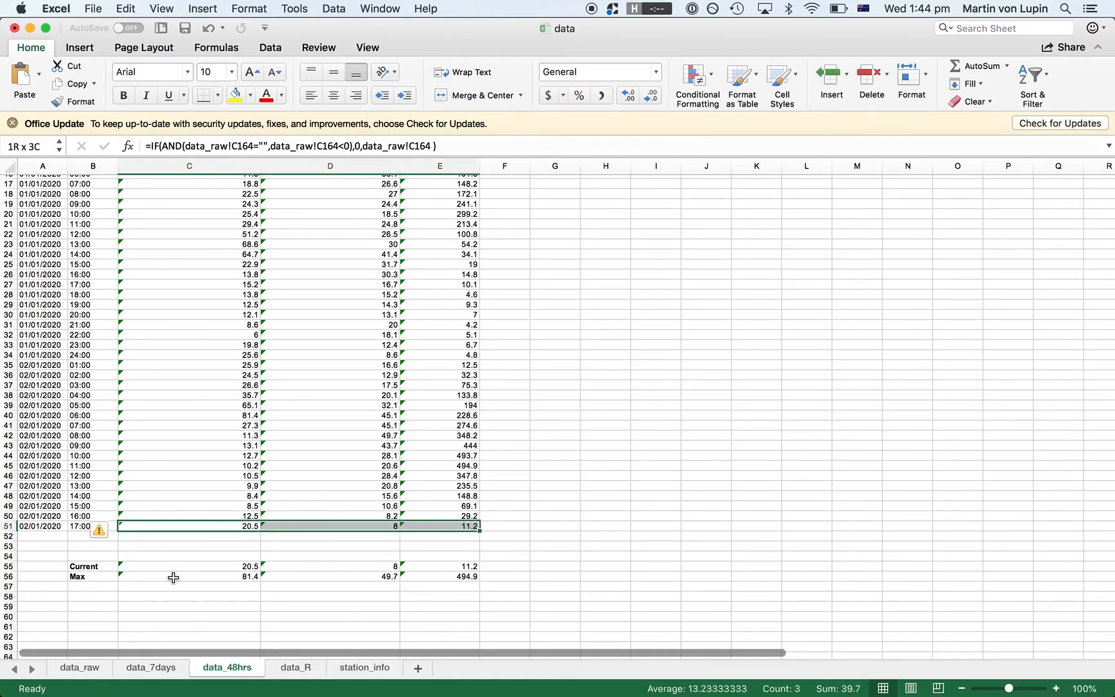
key(Down)
key(Left)
key(Down)
key(Down)
key(Down)
key(Down)
key(Right)
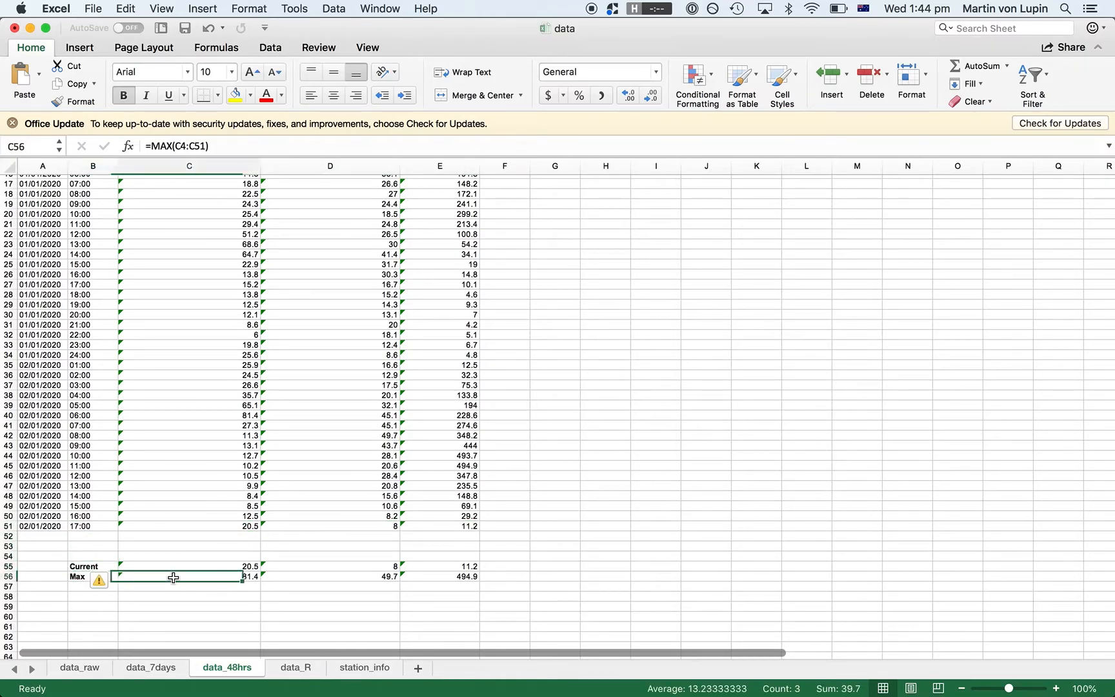
click(180, 143)
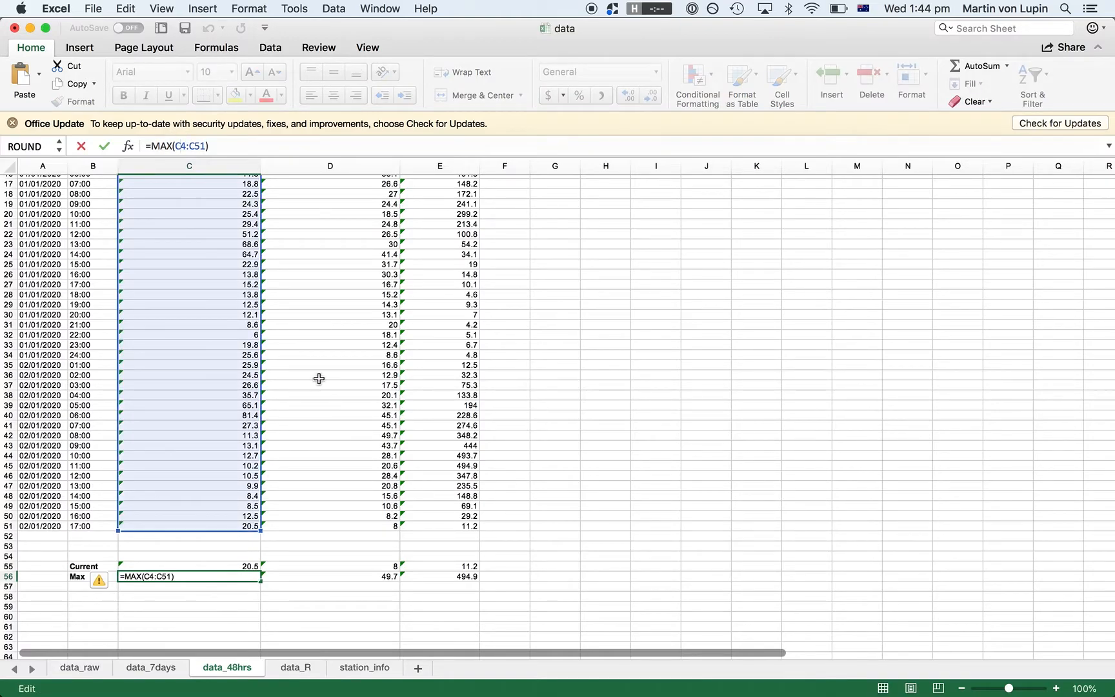
click(320, 578)
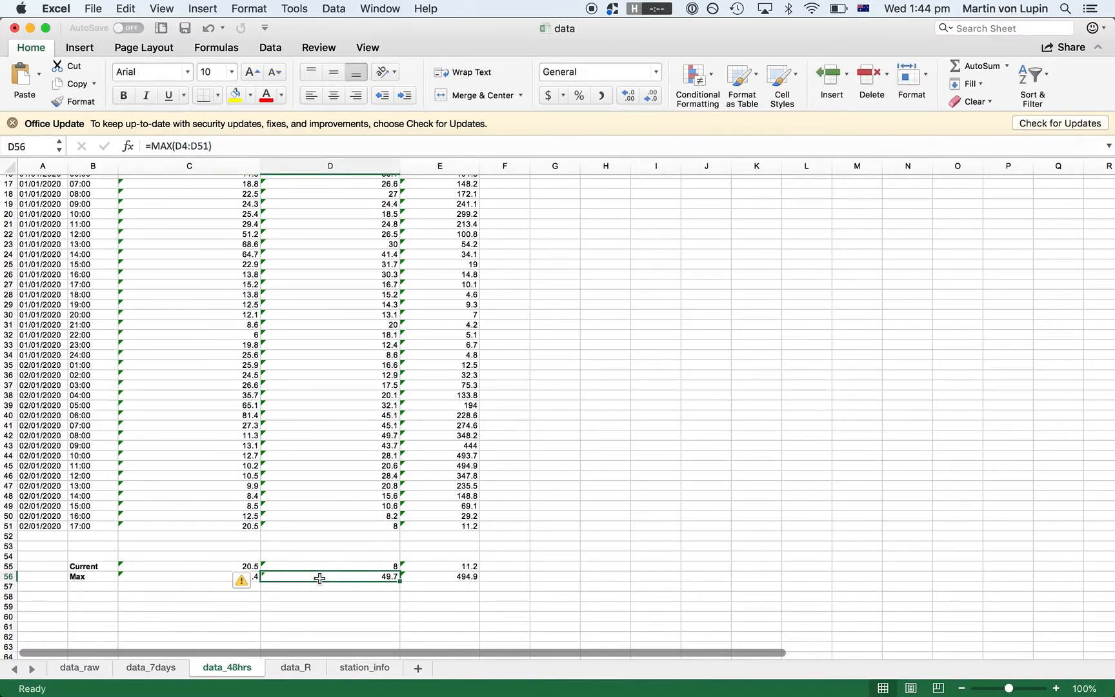
Open the station_info sheet and inspect its StationName and Region columns
click(365, 668)
click(215, 318)
click(74, 189)
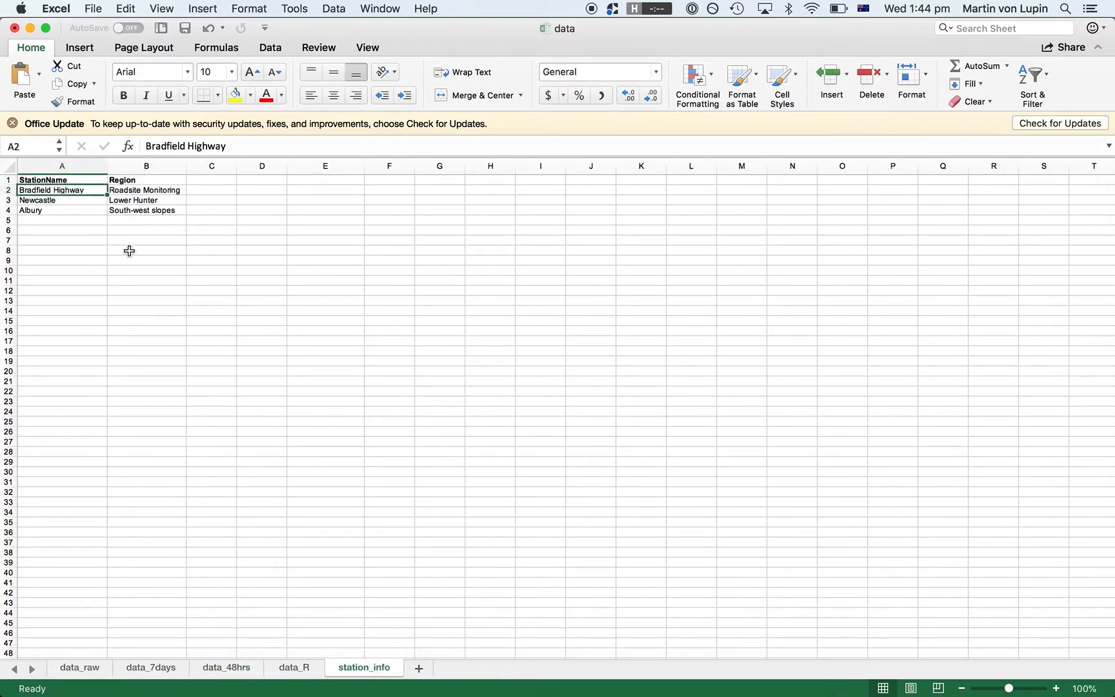
key(Up)
key(Down)
key(Up)
key(Right)
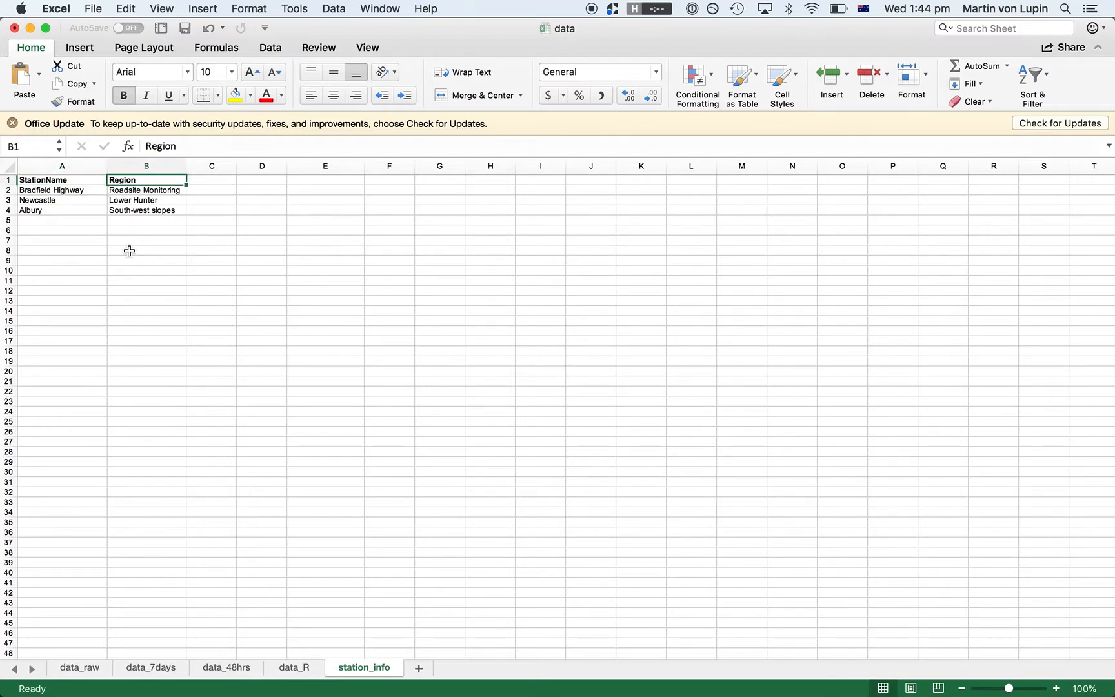
Switch to Sketch and duplicate the Row group twice below the original, placing the copies at Y 392 and Y 511
key(super+Tab)
key(super+Tab)
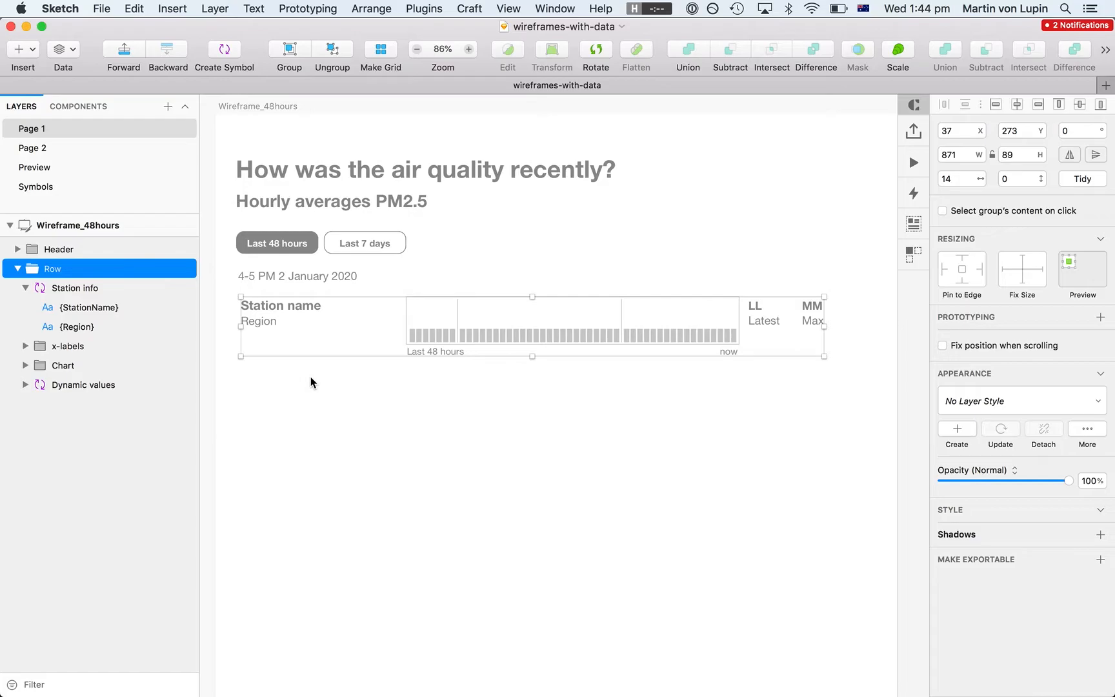
drag(440, 332, 436, 413)
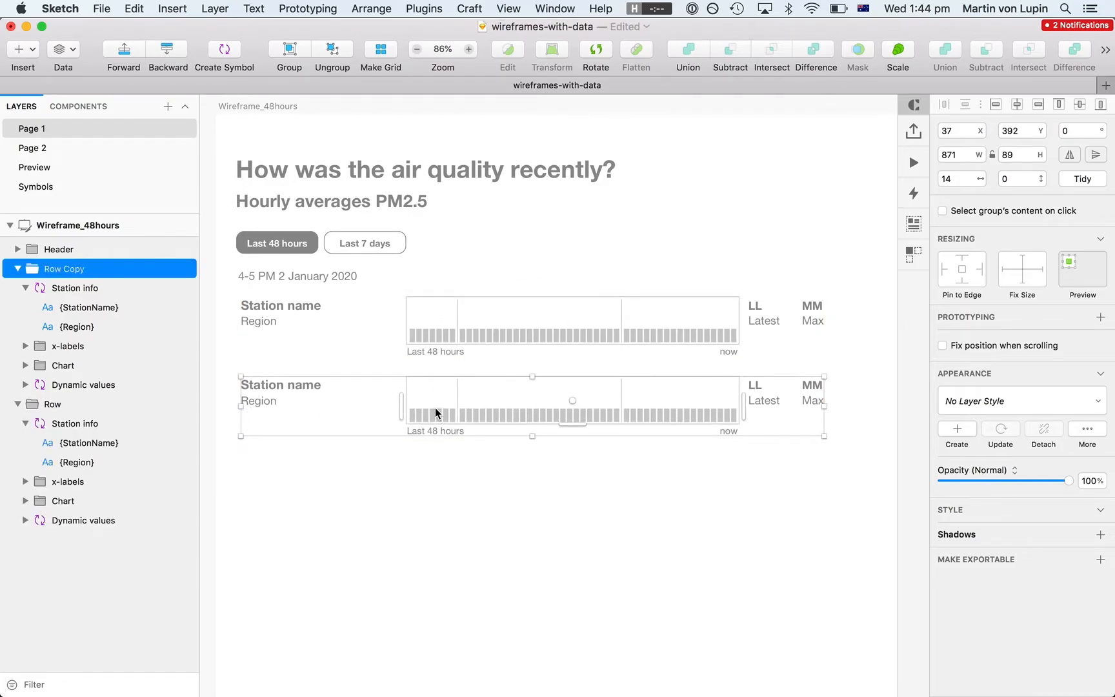
key(super+d)
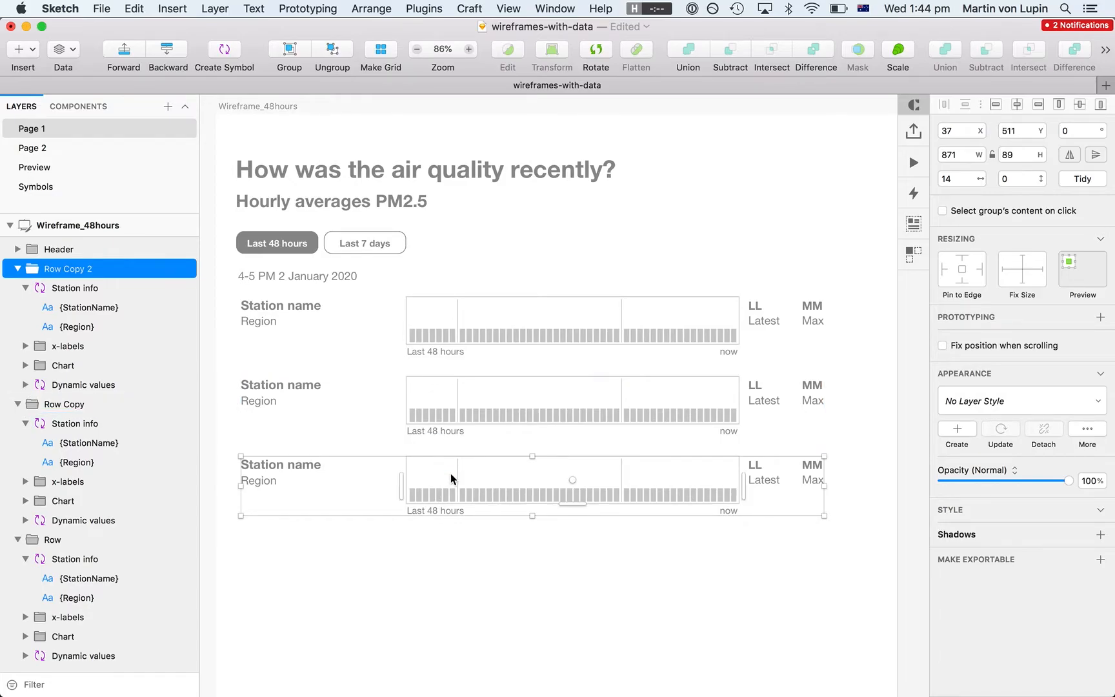
click(475, 575)
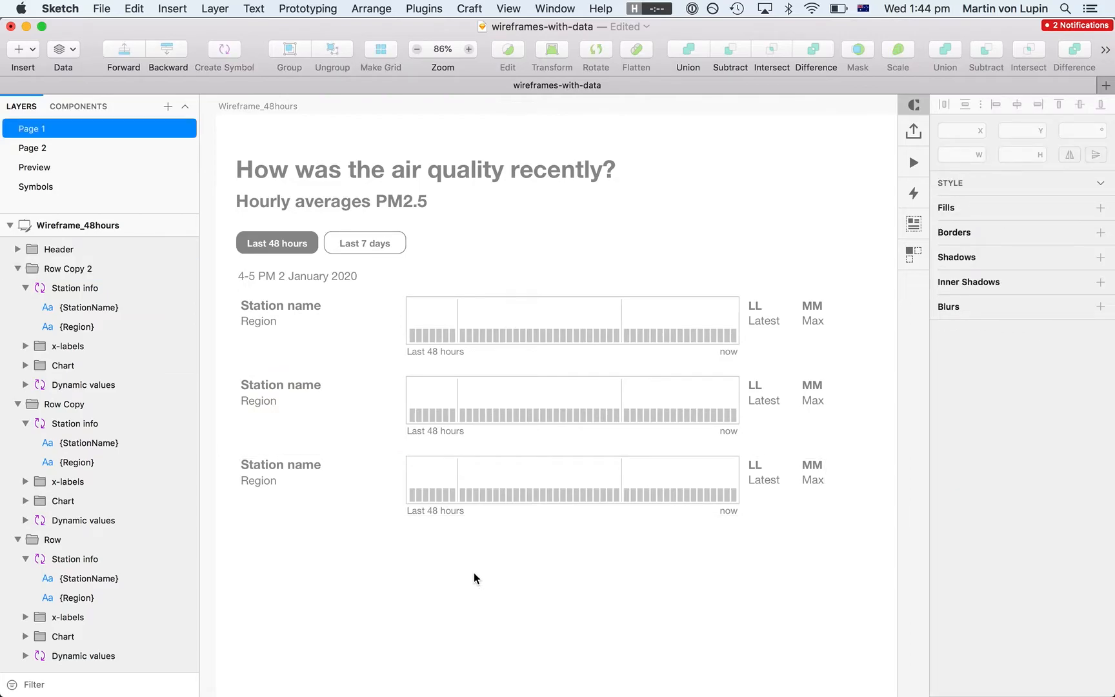
Select the Dynamic values symbols in all three station rows together
double_click(771, 318)
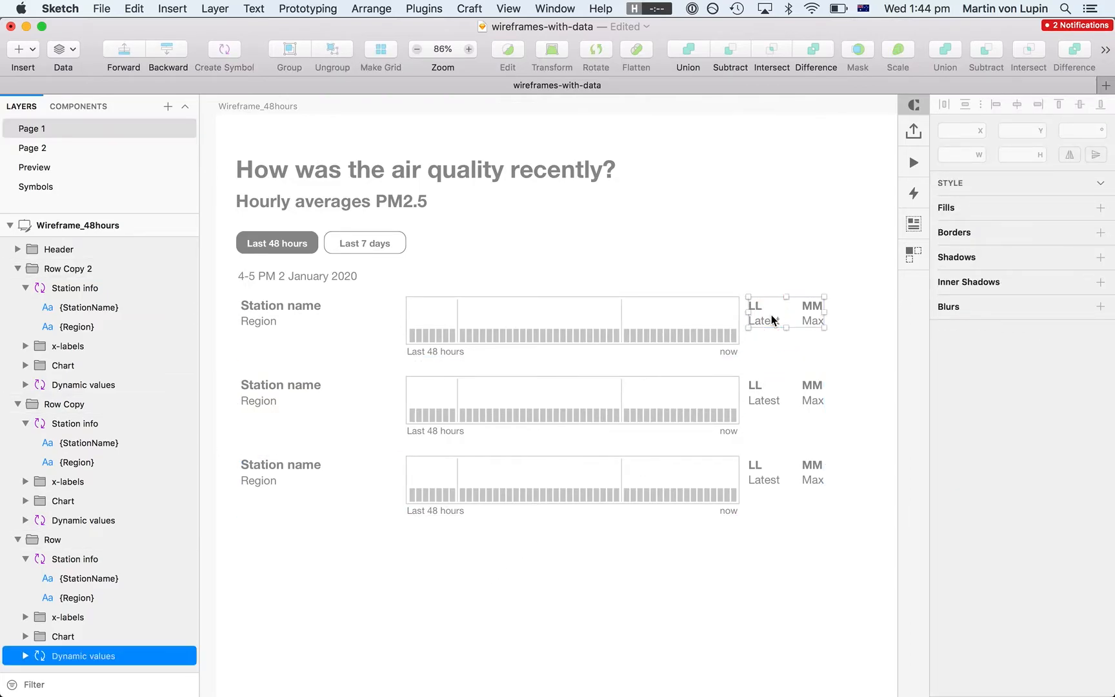
shift+click(768, 390)
shift+click(769, 468)
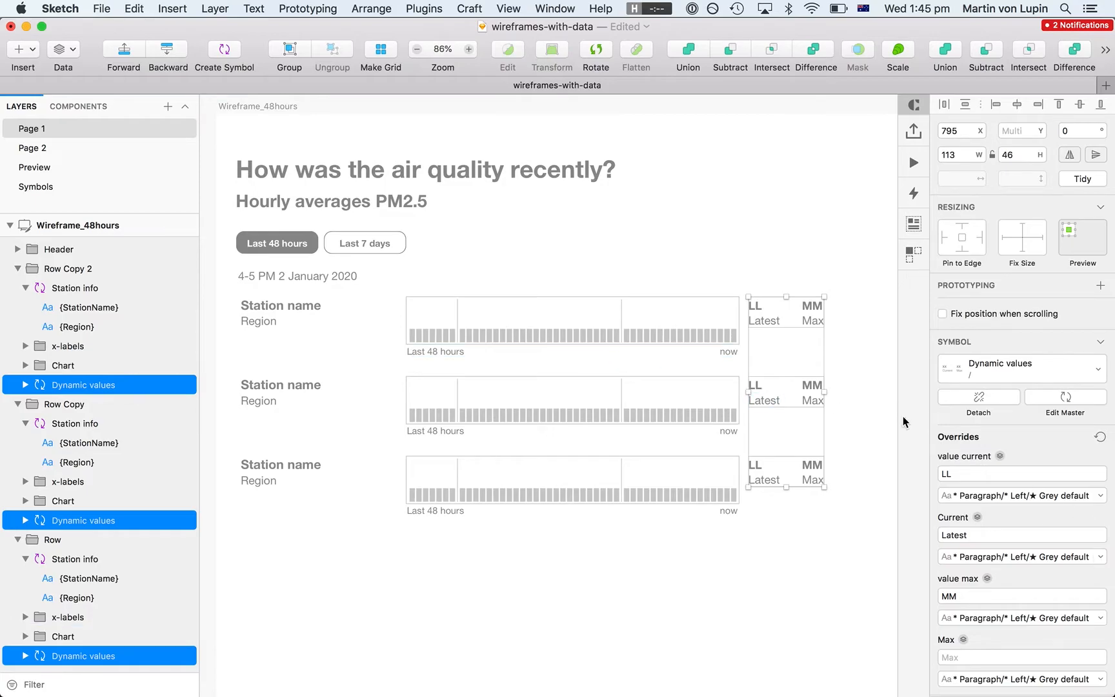
Inspect the selected symbols' text overrides for value current, Current and value max
click(957, 472)
key(Tab)
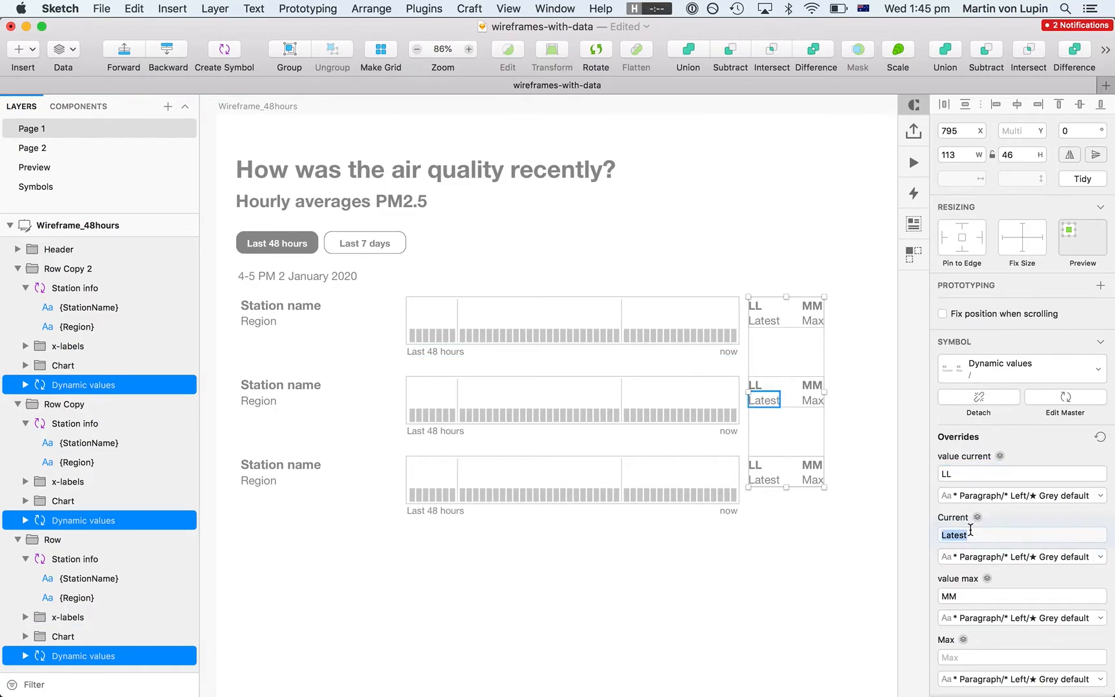
click(961, 597)
double_click(958, 473)
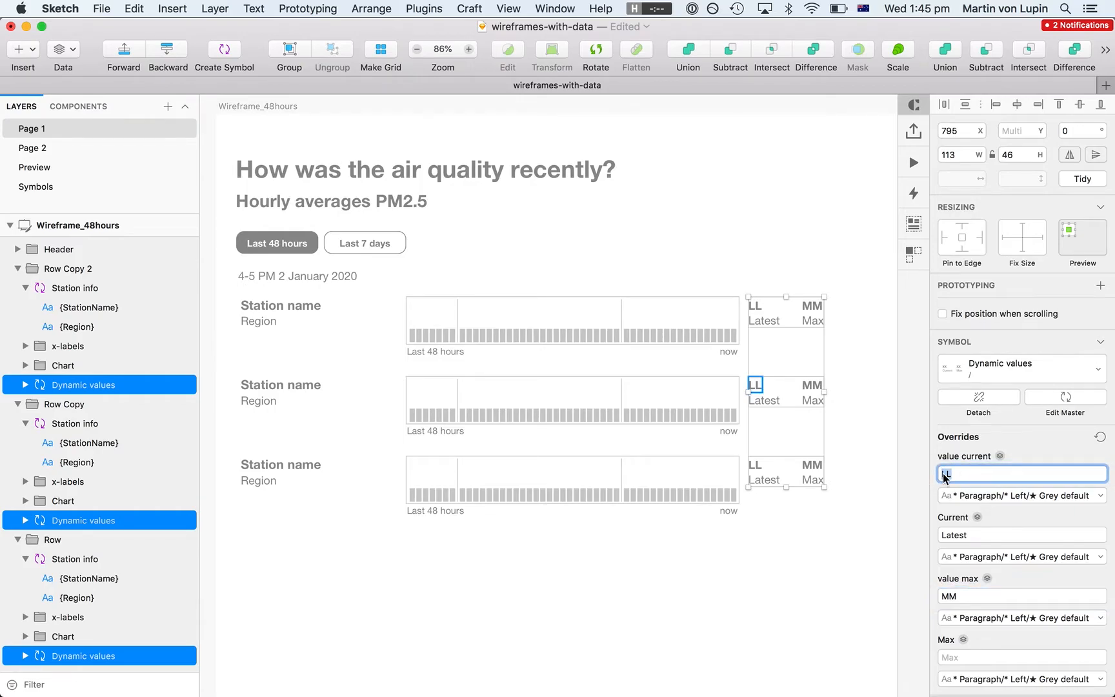
double_click(951, 596)
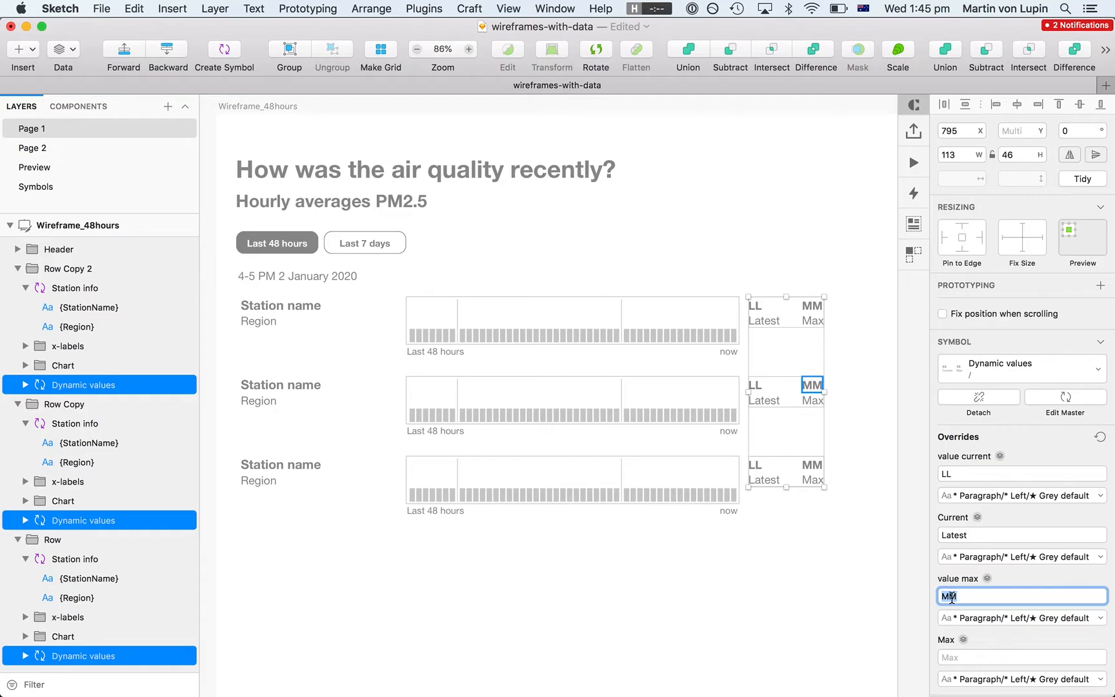
Switch to Excel and copy the first station's latest reading from cell C51 of the data_48hrs sheet
key(super+Tab)
key(super+Tab)
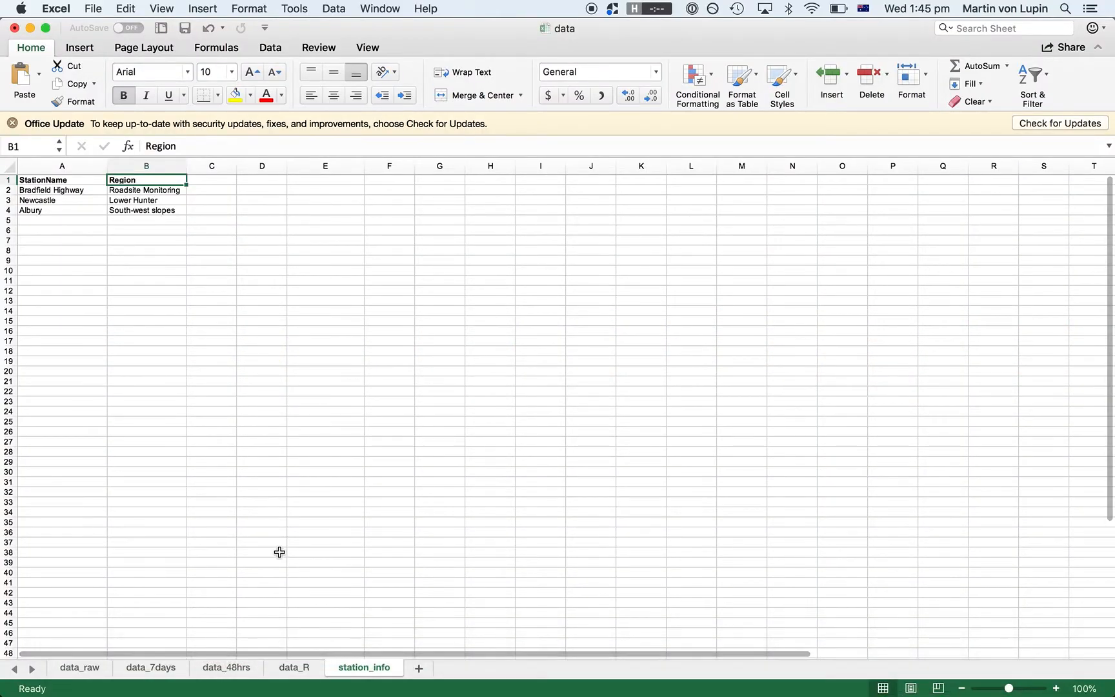
click(227, 667)
click(219, 467)
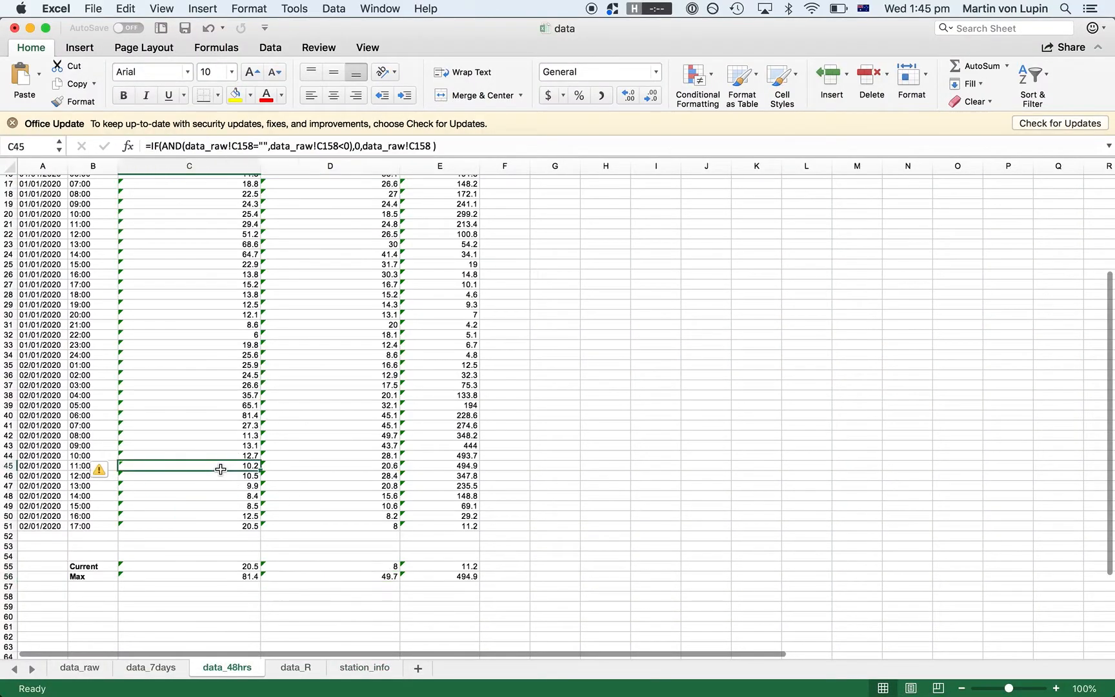
click(201, 524)
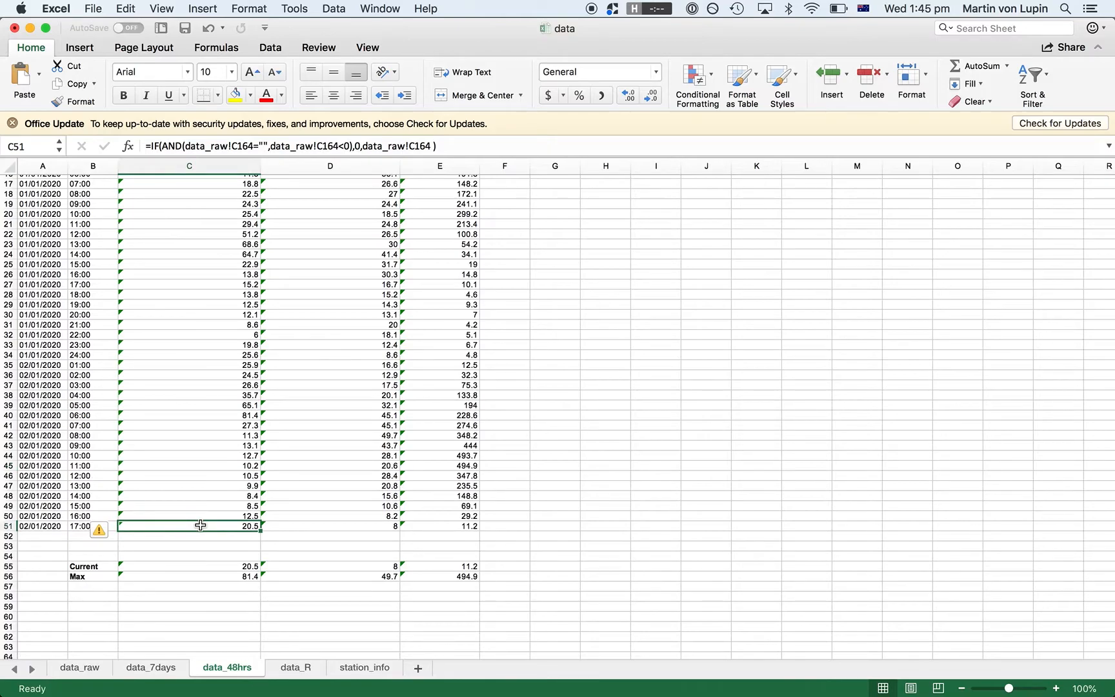
key(super+c)
Switch to Sketch and paste 20.5 as the value current override of the first row's Dynamic values symbol
key(super+Tab)
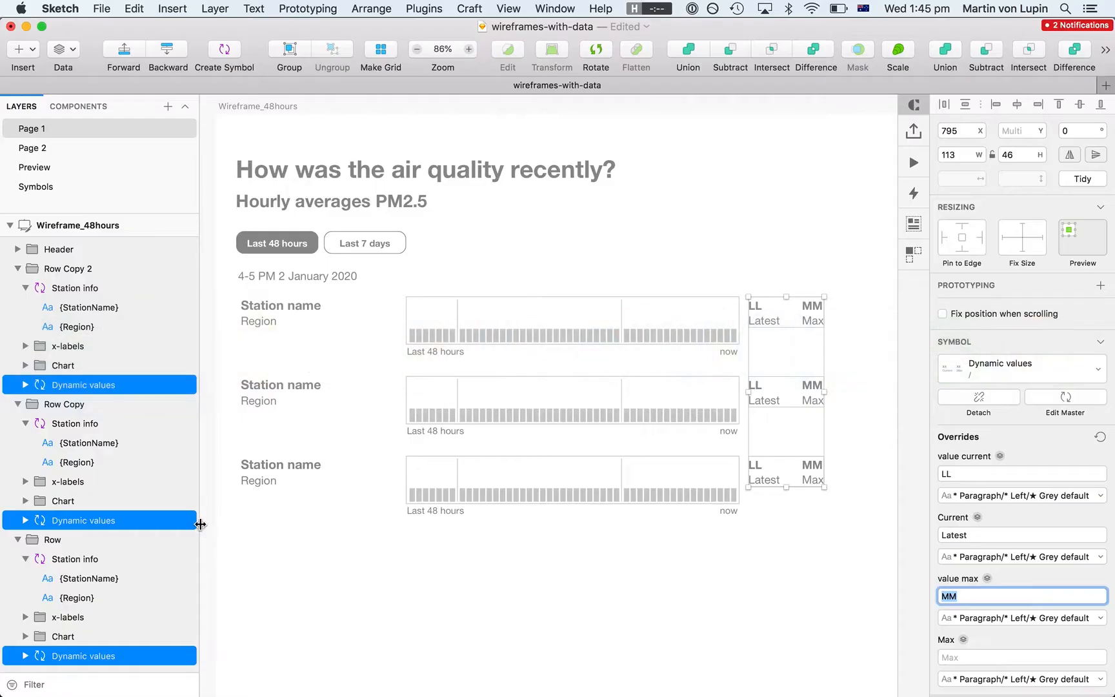
click(951, 473)
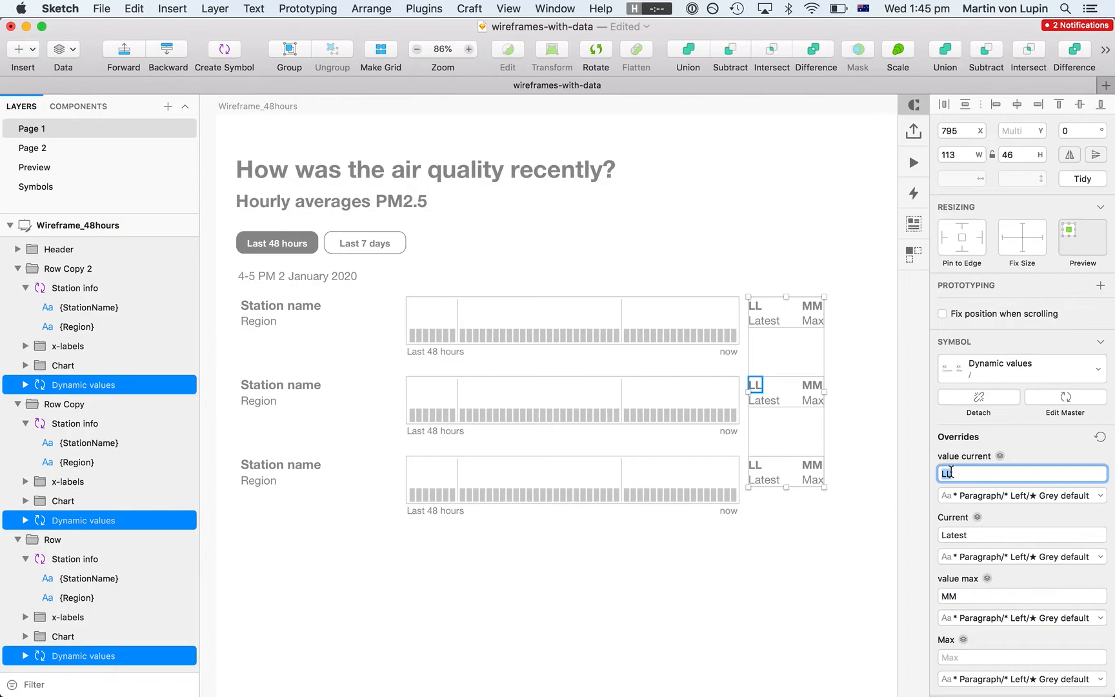
click(809, 249)
click(790, 319)
click(954, 447)
key(super+v)
key(Tab)
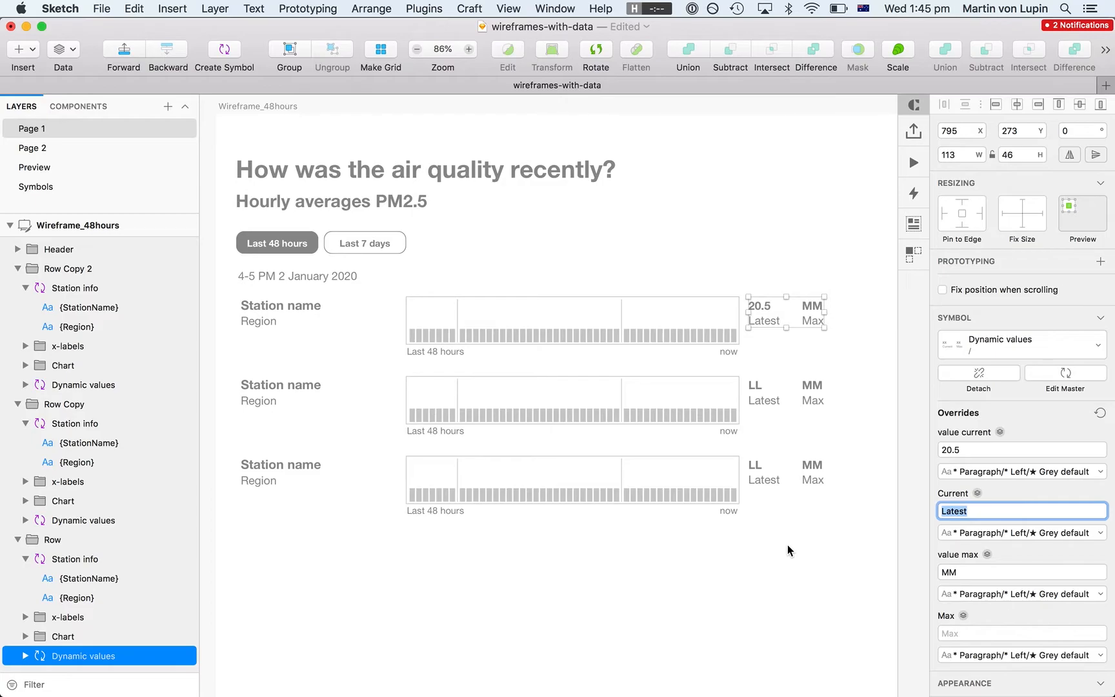
Undo the value current override in the first row and clear the selection
key(Escape)
key(super+z)
key(Escape)
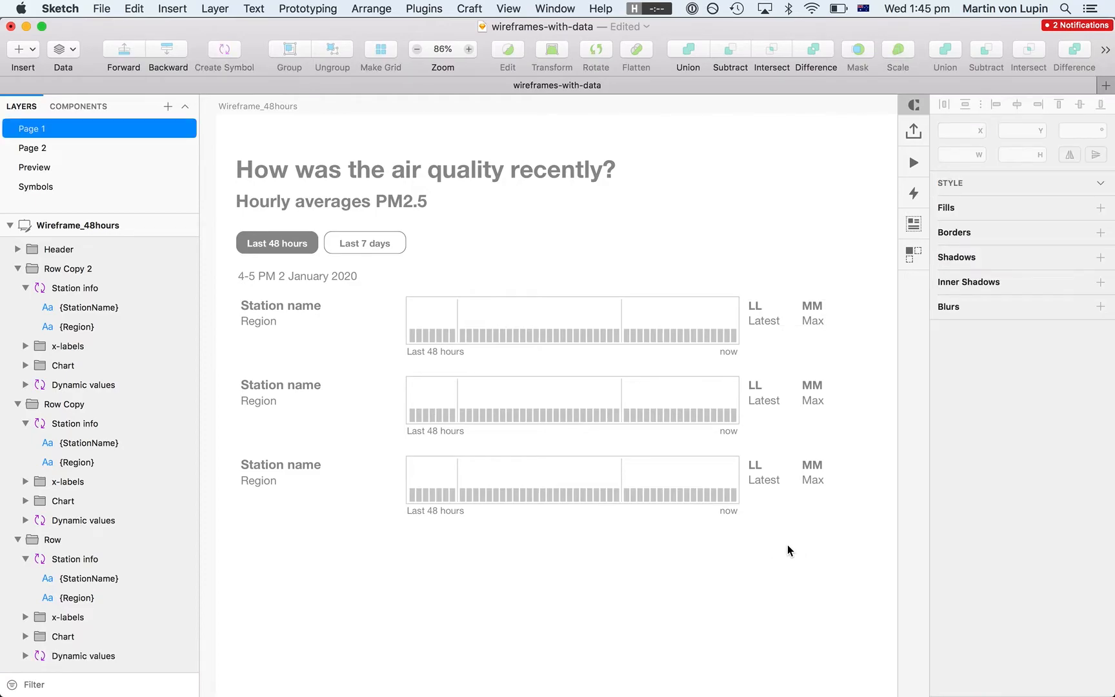
Select the Dynamic values symbols of all three station rows on the Wireframe_48hours artboard
click(801, 311)
shift+click(786, 397)
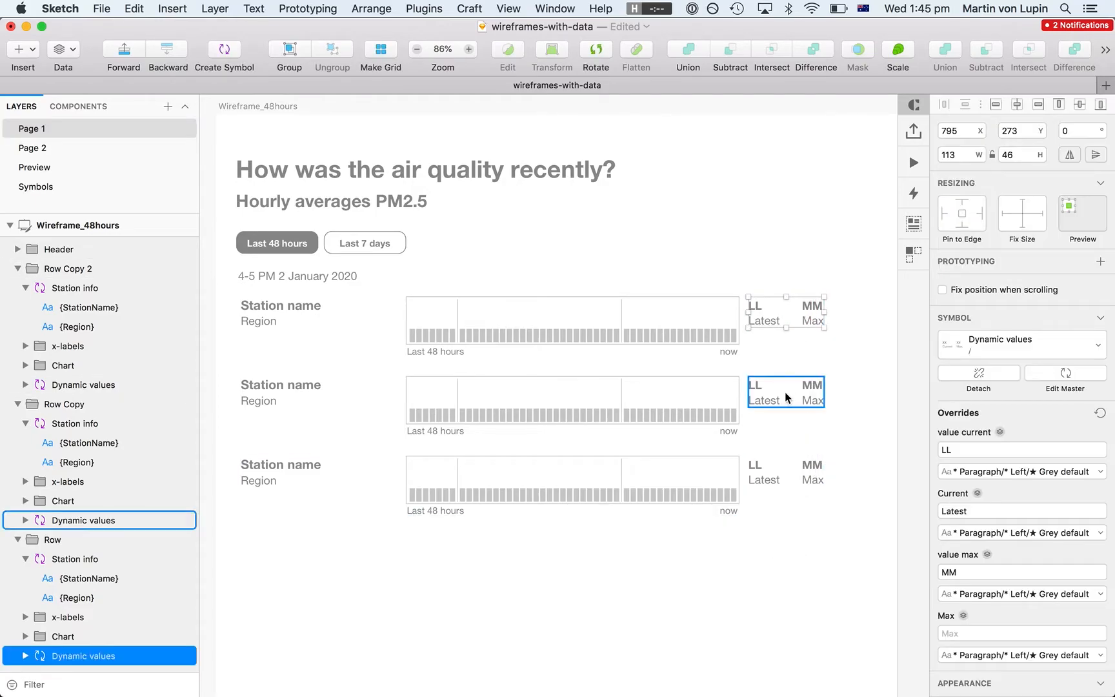
shift+click(772, 476)
Switch to Firefox and examine the Chippen charts plugin's GitHub page, including its feature list and installation instructions
key(super+Tab)
key(super+Tab)
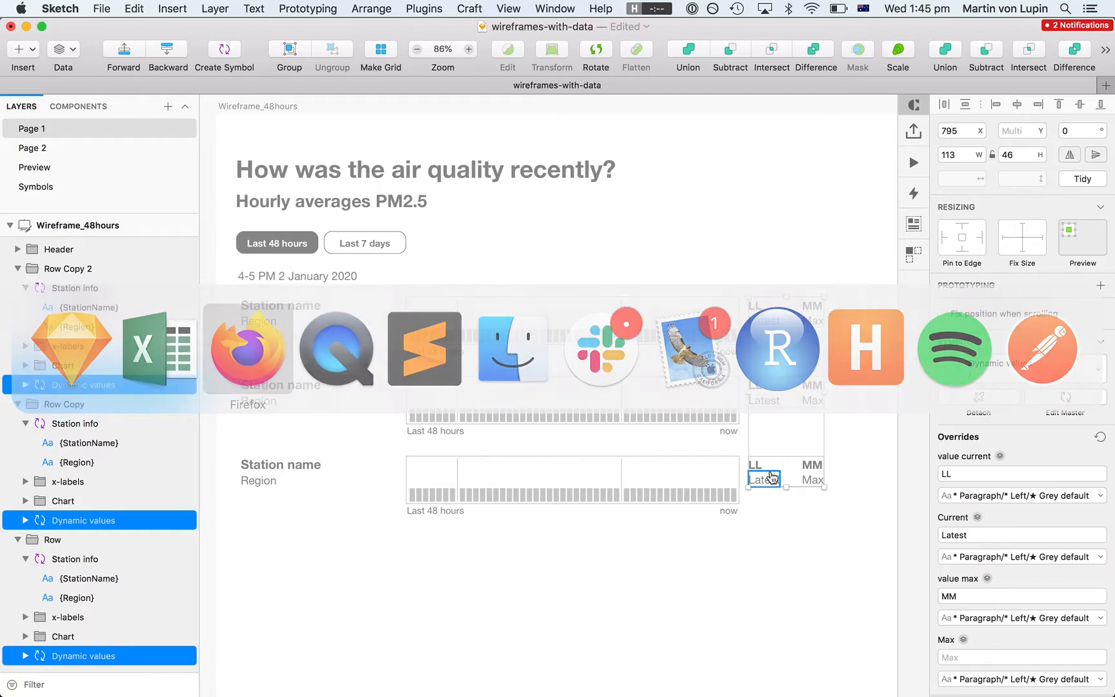
click(477, 36)
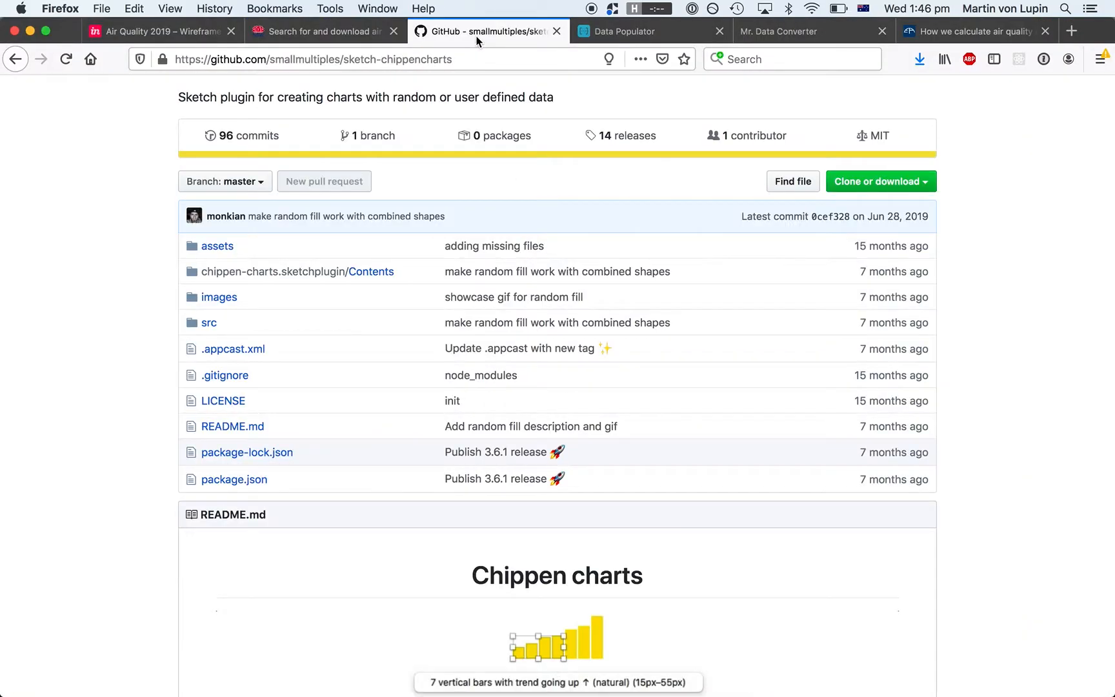
scroll(162, 259, up, 5)
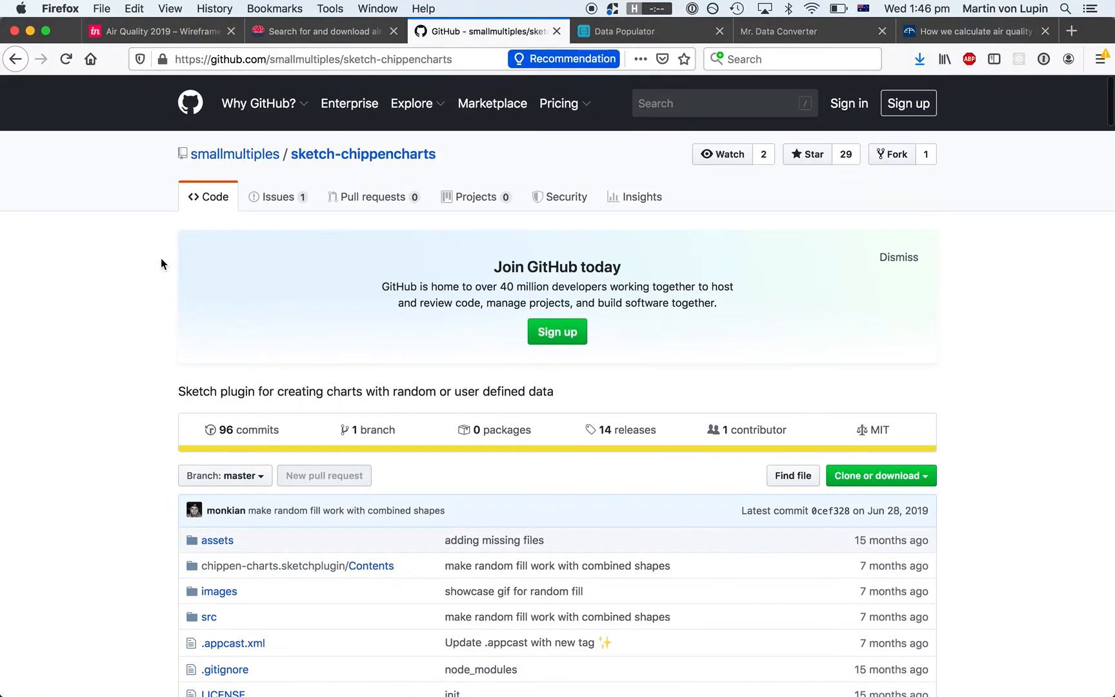
scroll(160, 261, down, 5)
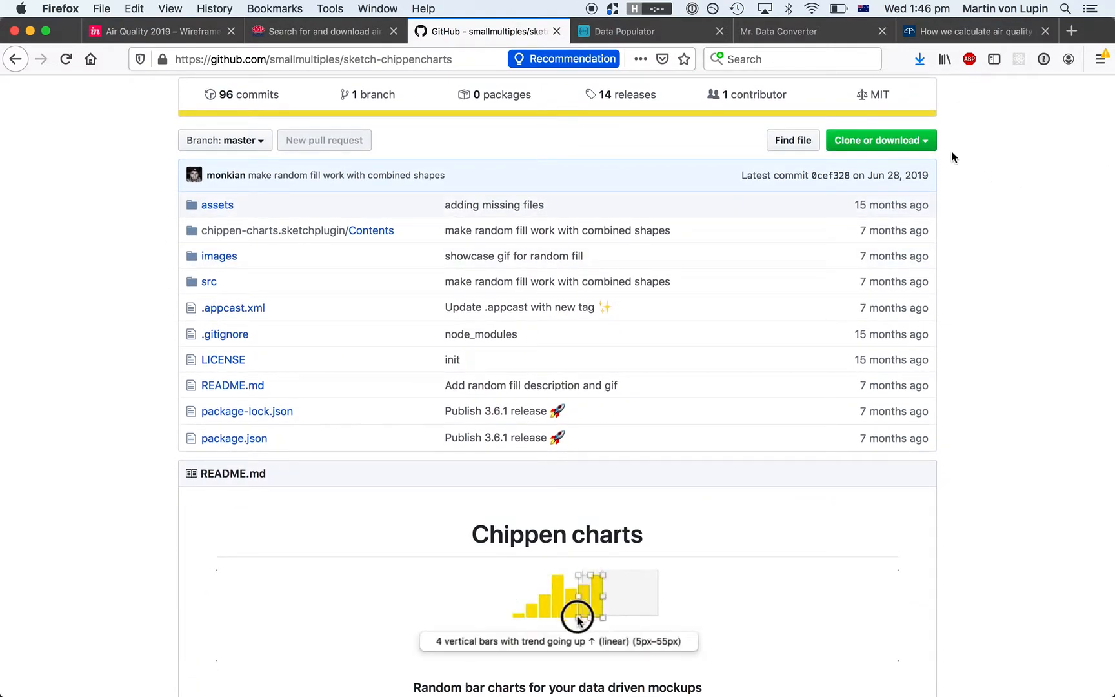
scroll(1006, 240, down, 6)
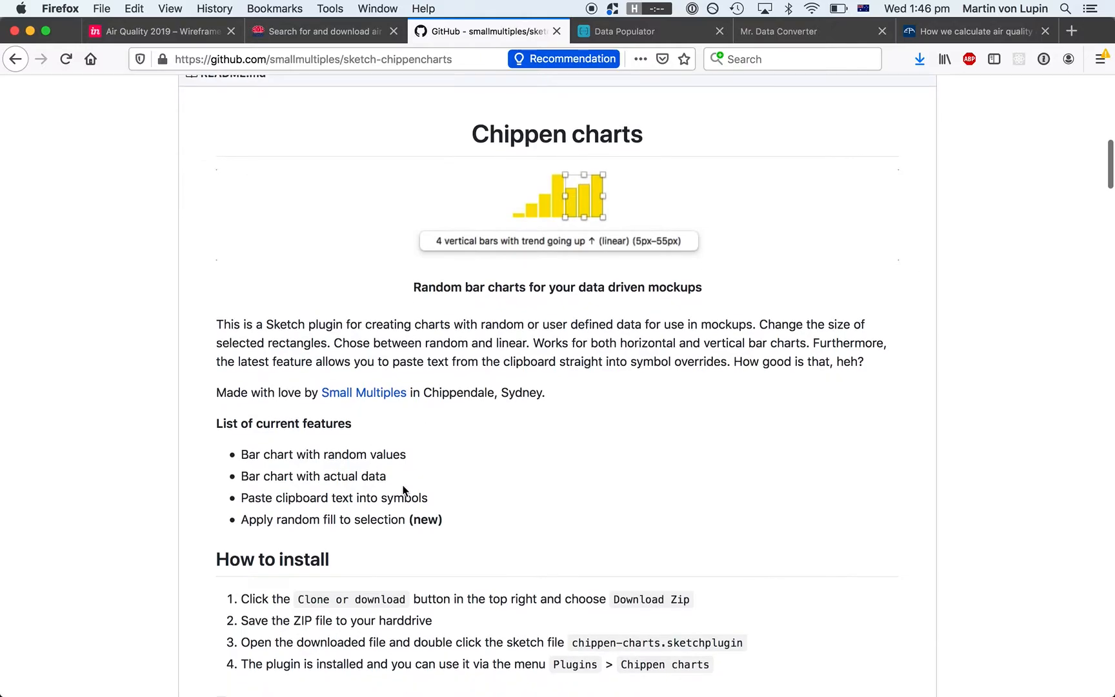
scroll(412, 456, down, 13)
scroll(413, 455, up, 14)
scroll(410, 459, up, 3)
mouse_move(289, 694)
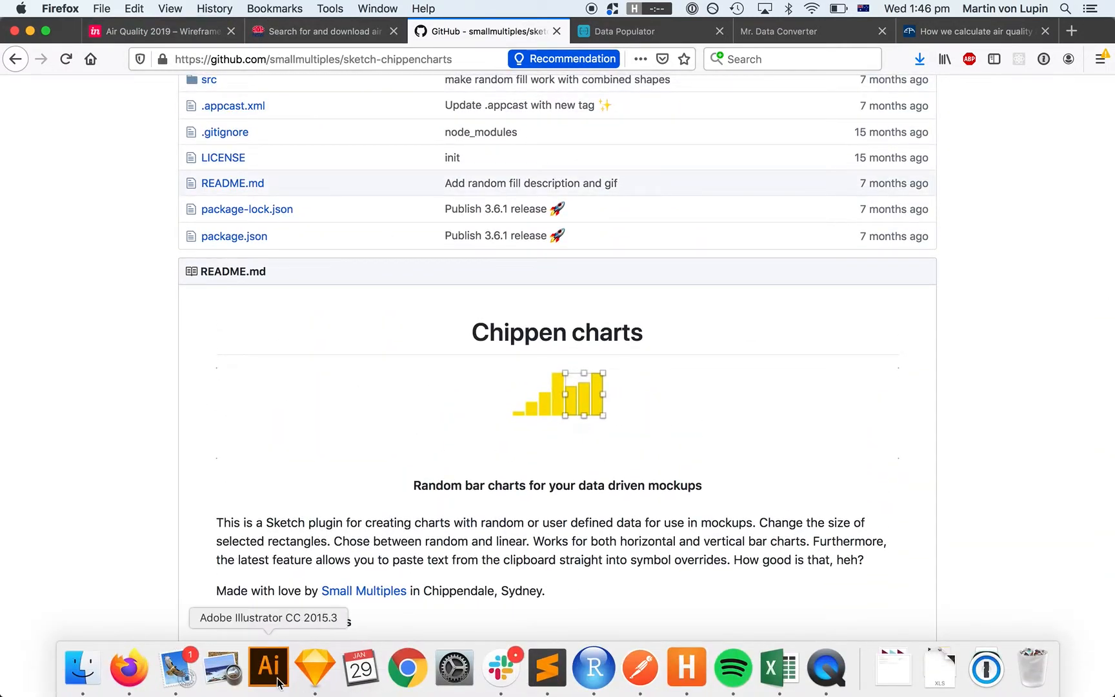
Switch to Sublime Text and copy the three CURRENT values 20.5, 8.0 and 11.2
click(319, 678)
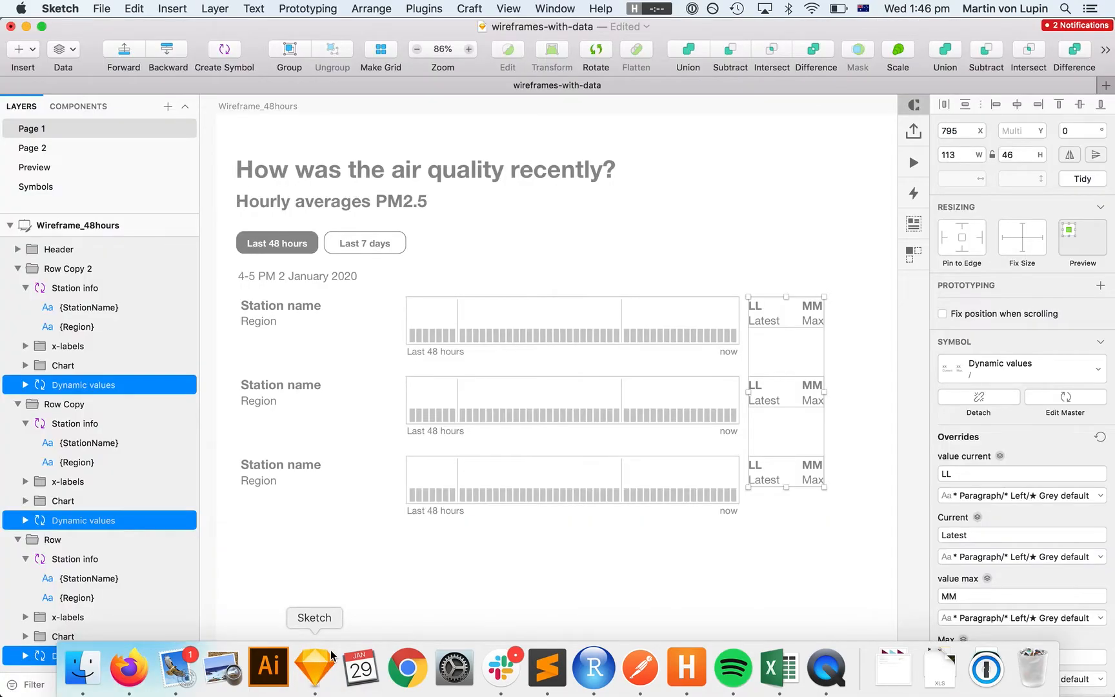
click(548, 671)
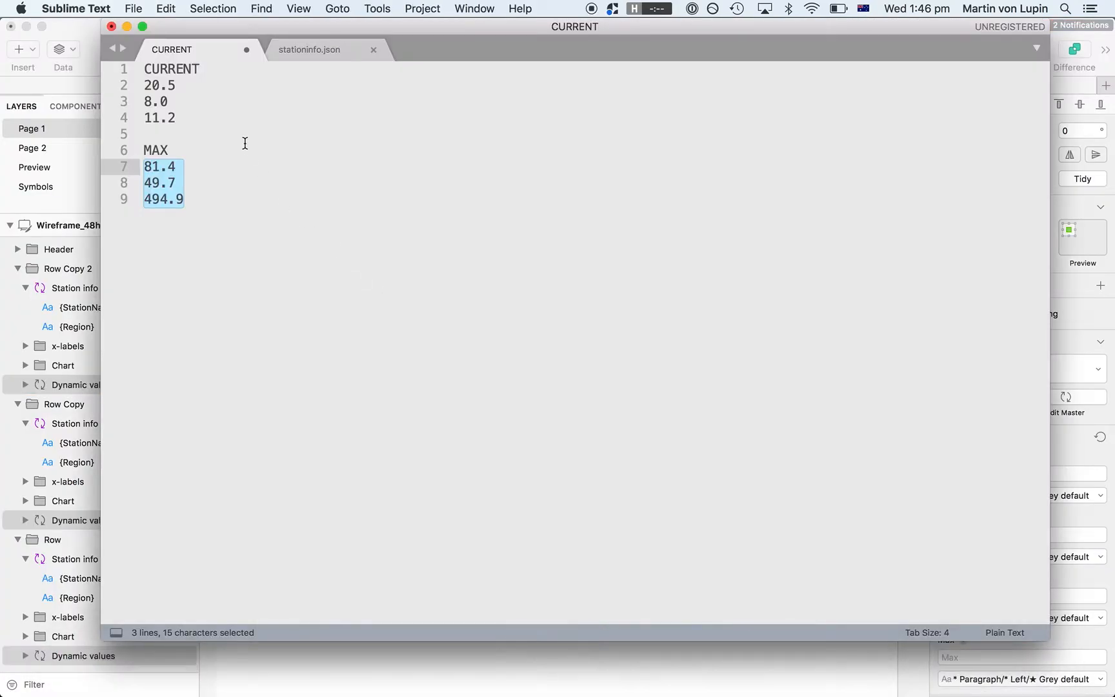
click(217, 118)
key(shift+Up)
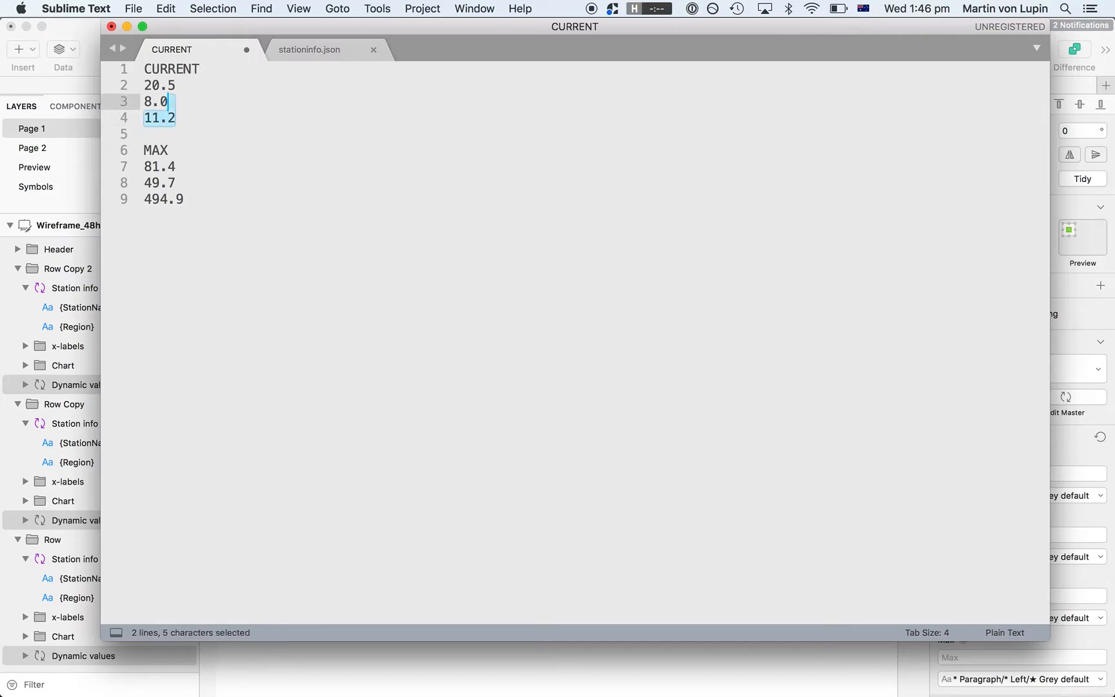
key(shift+Up)
key(super+shift+Left)
key(super+c)
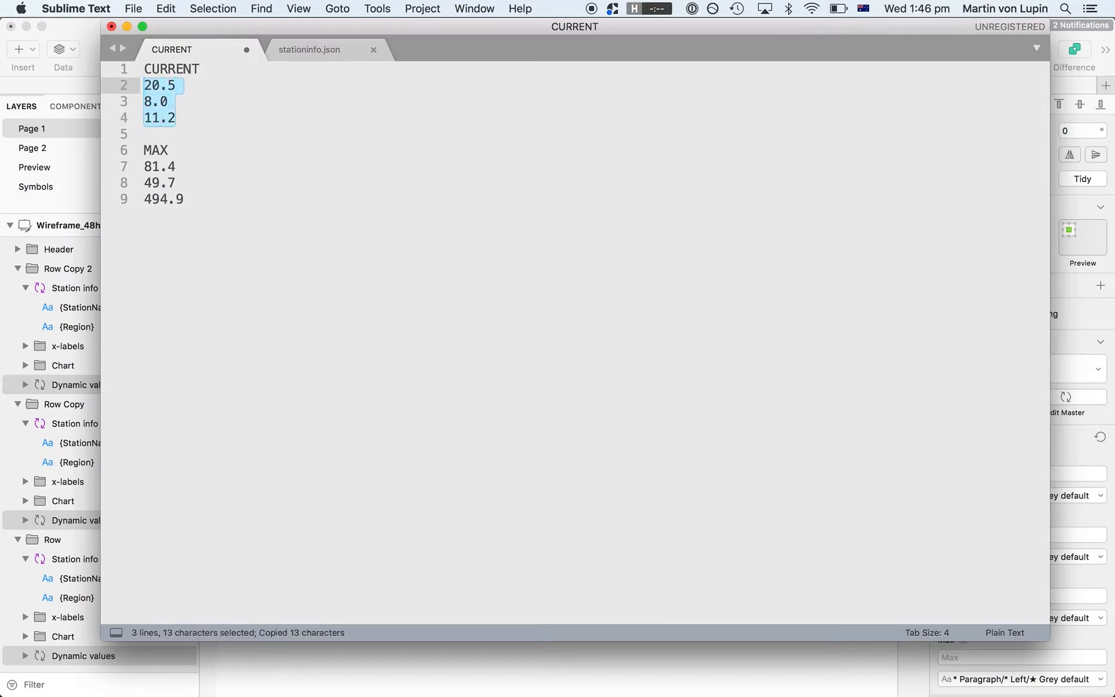
key(super+c)
Switch to Sketch and use Chippen charts to paste the clipboard text into Override 1 (LL) of the selected symbols
key(super+Tab)
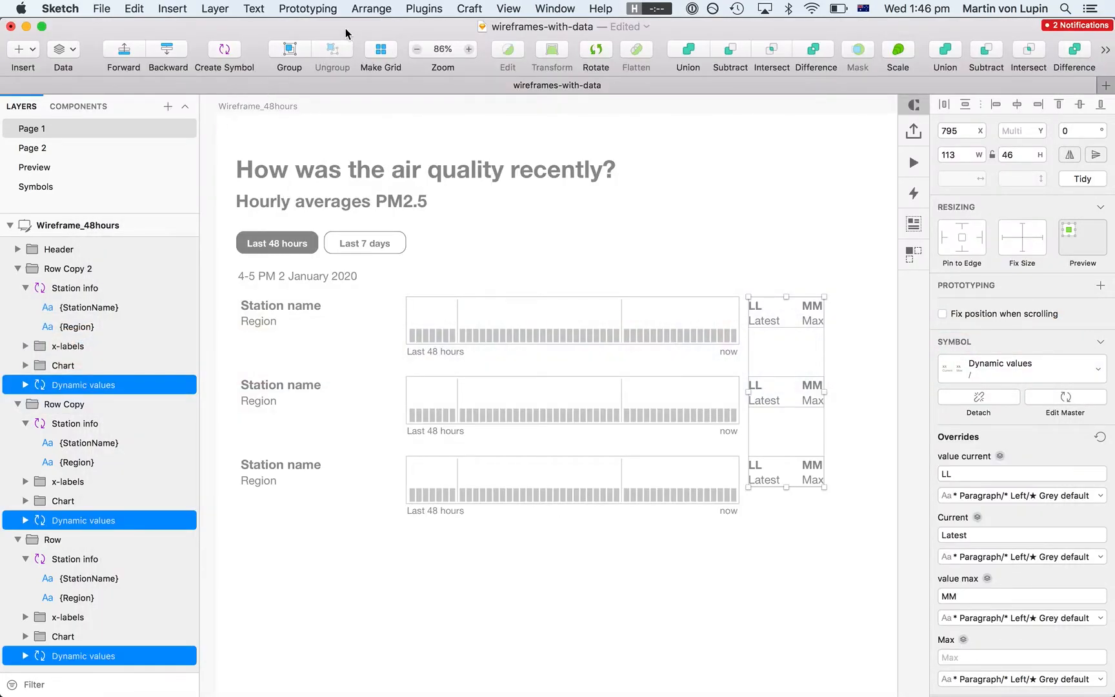
click(424, 8)
mouse_move(431, 60)
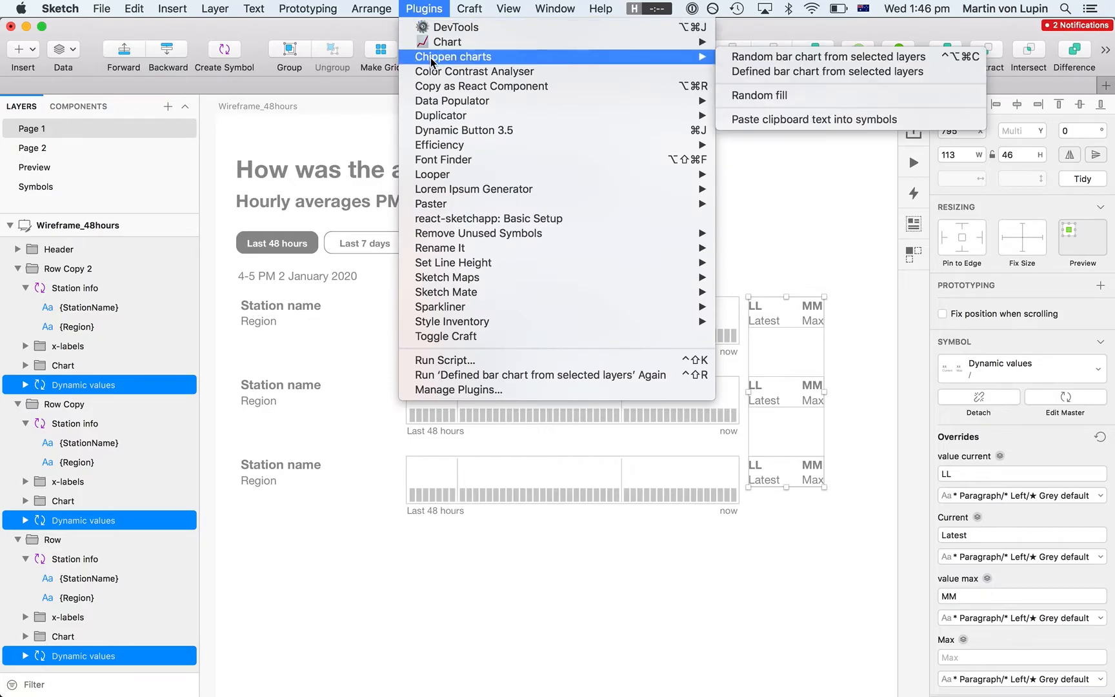
click(848, 122)
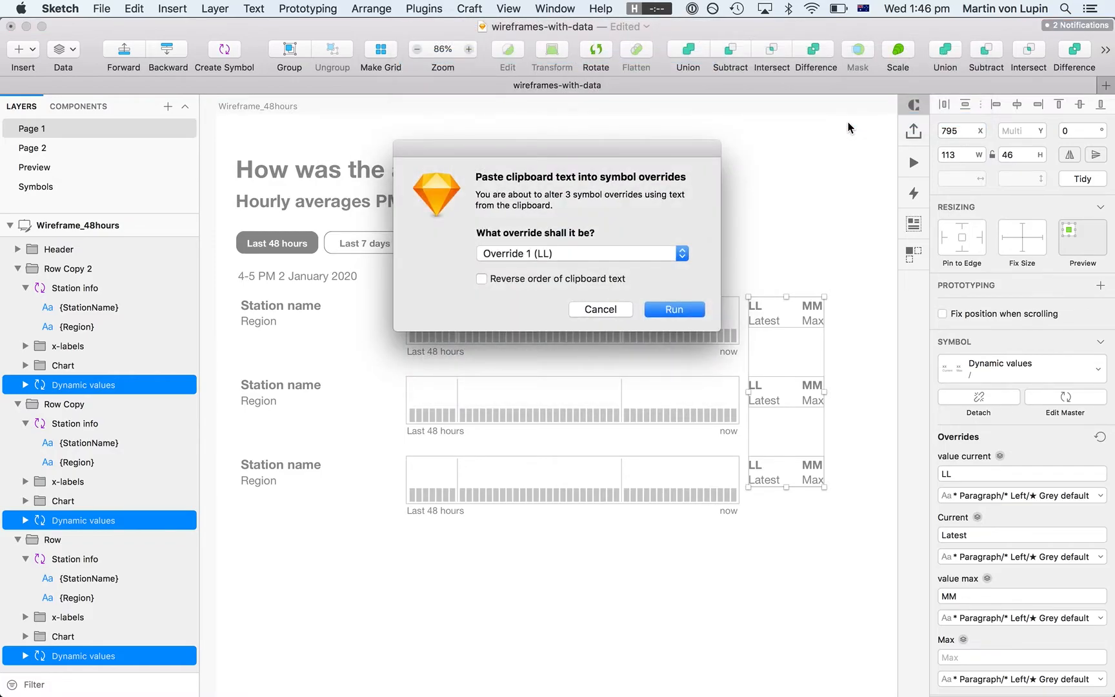
click(609, 251)
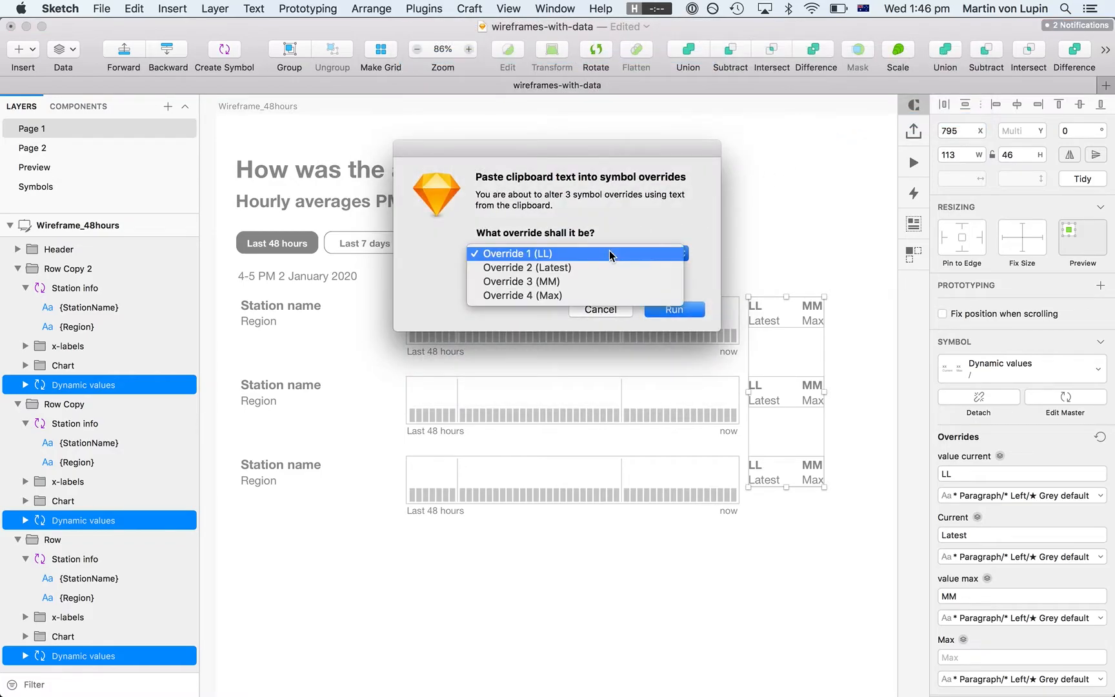
click(554, 253)
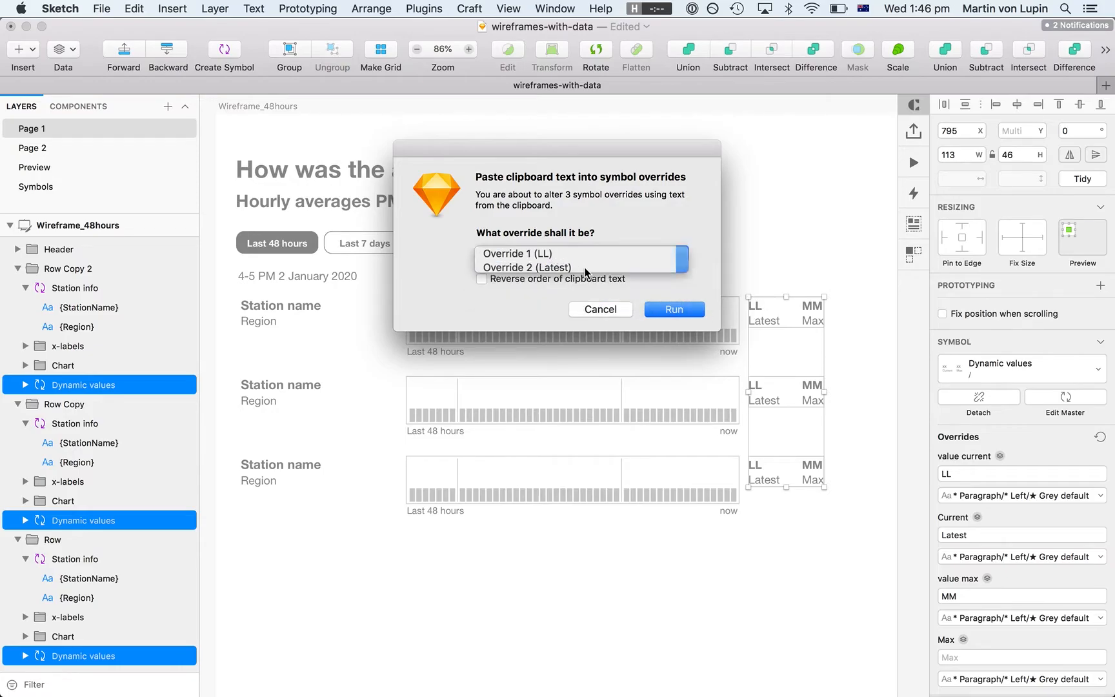
click(684, 311)
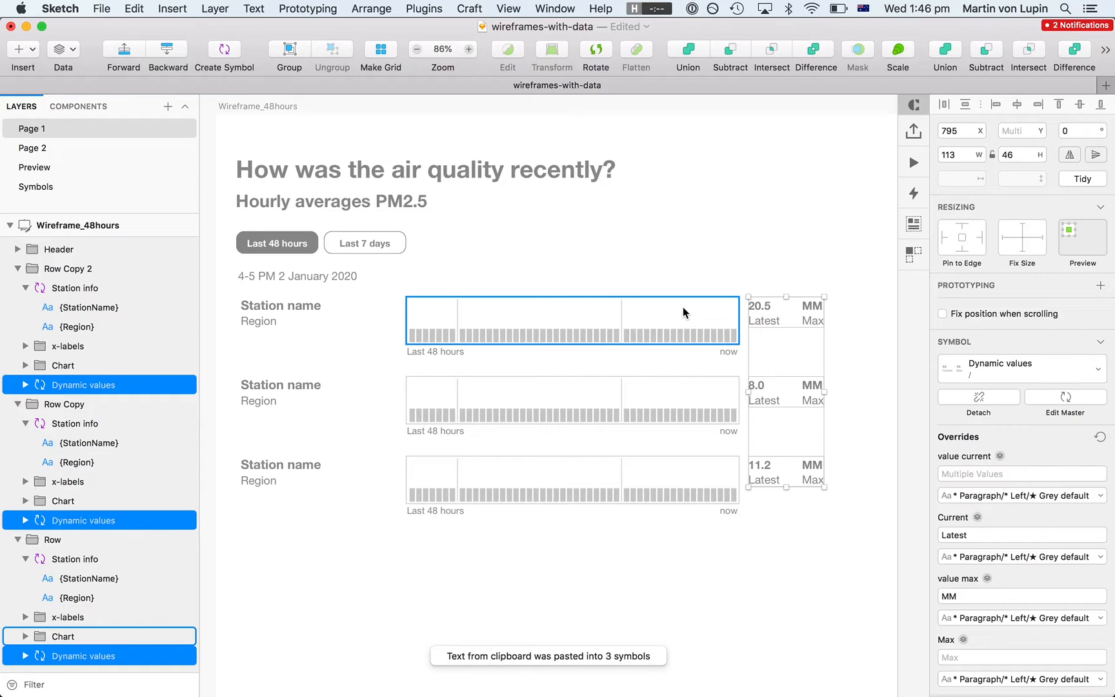
Switch to Sublime Text and copy the three MAX values 81.4, 49.7 and 494.9
key(super+Tab)
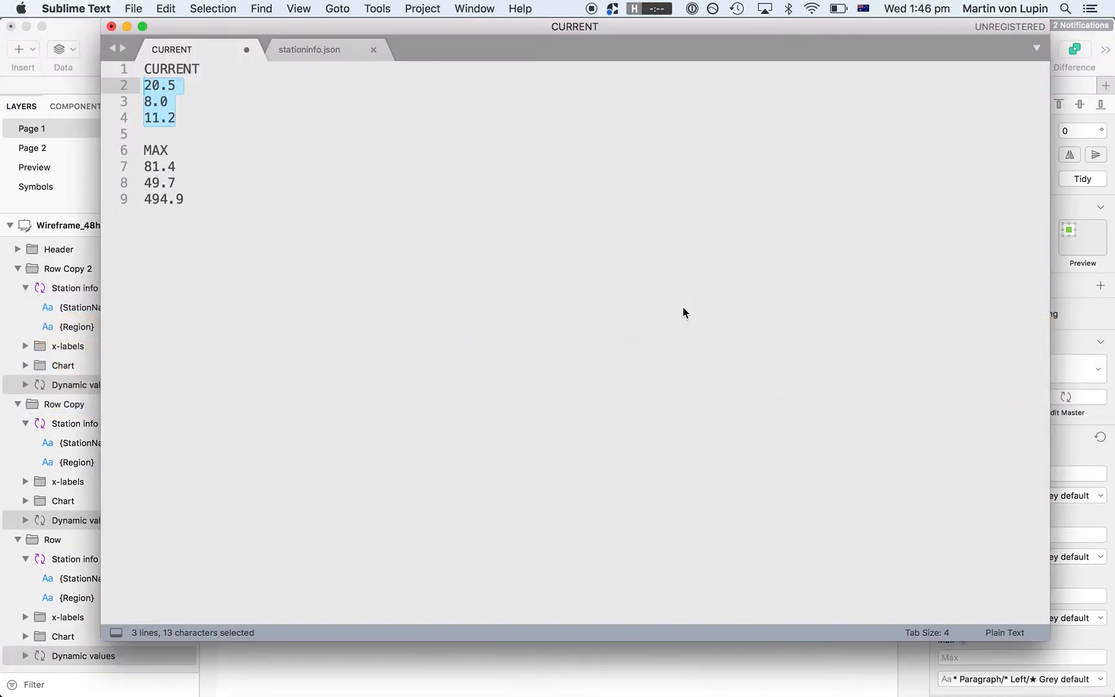
key(Down)
key(Down)
key(Down)
key(shift+Down)
key(shift+Down)
key(shift+End)
key(super+c)
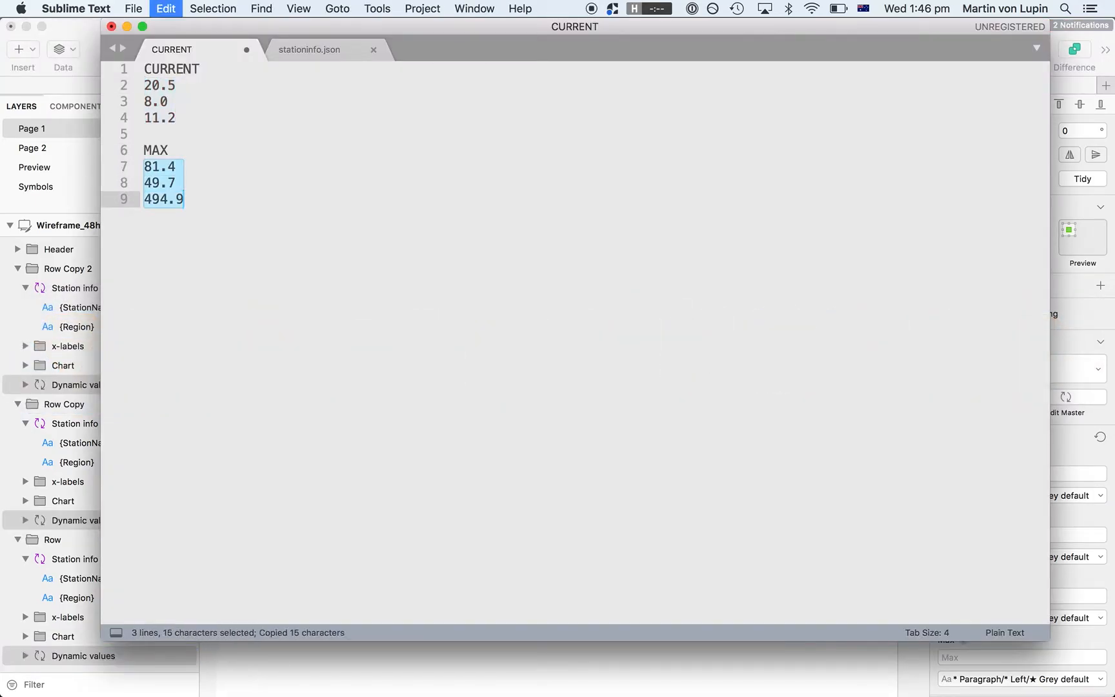
Switch to Sketch and use Chippen charts to paste the clipboard text into Override 3 (MM) of the selected symbols
key(super+Tab)
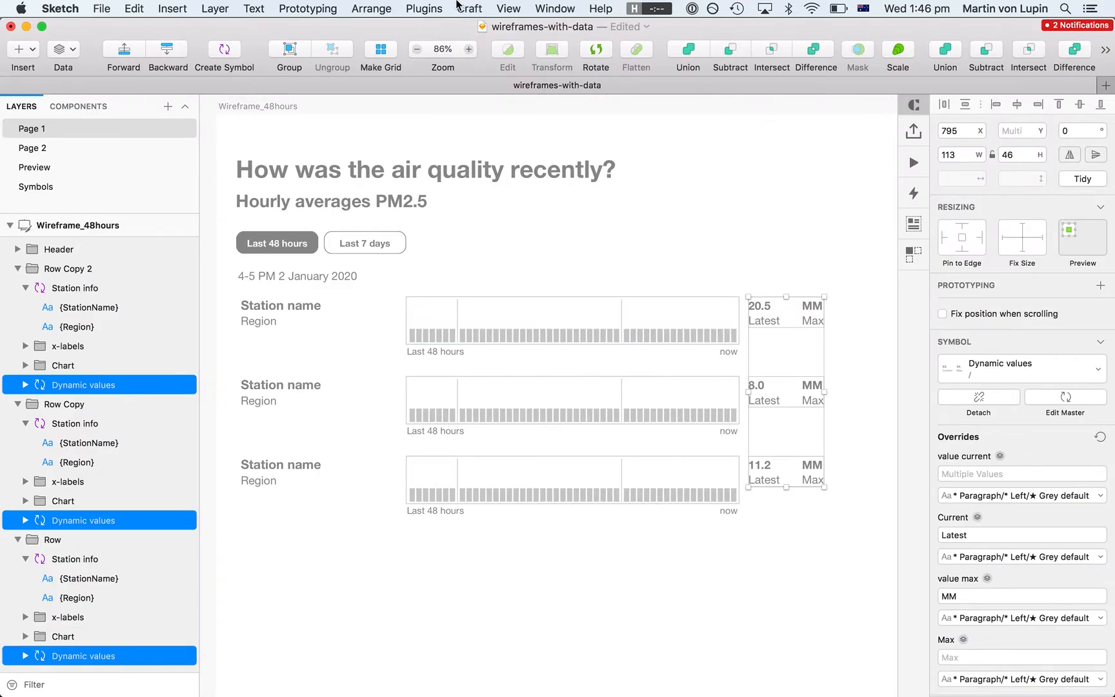
click(424, 8)
mouse_move(622, 56)
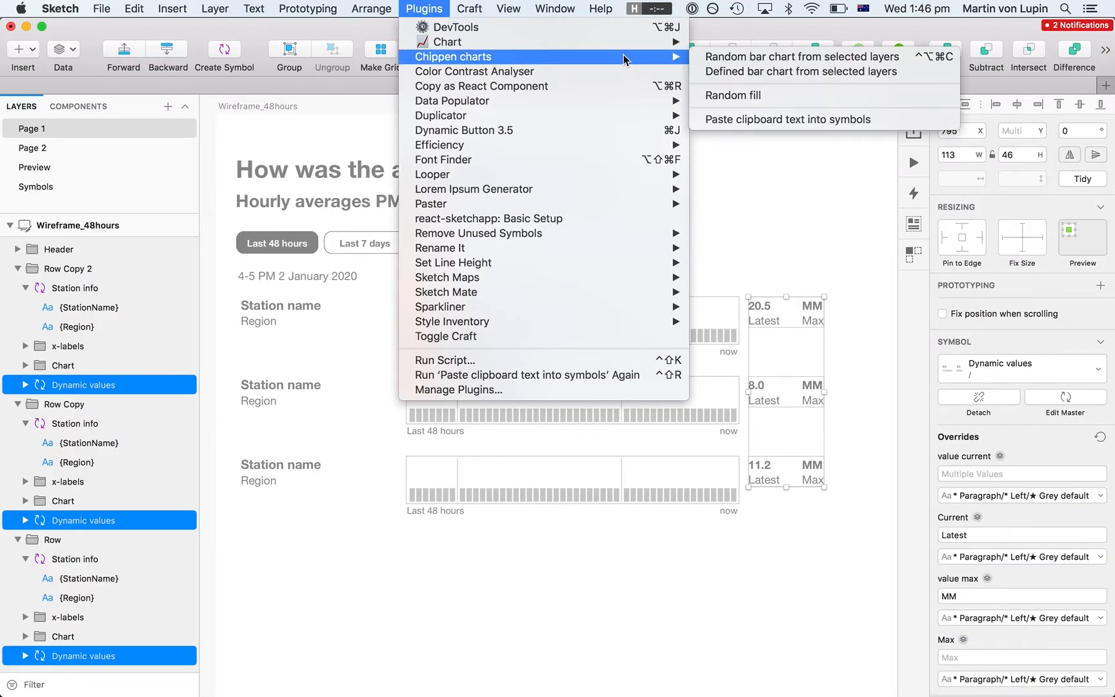
click(733, 116)
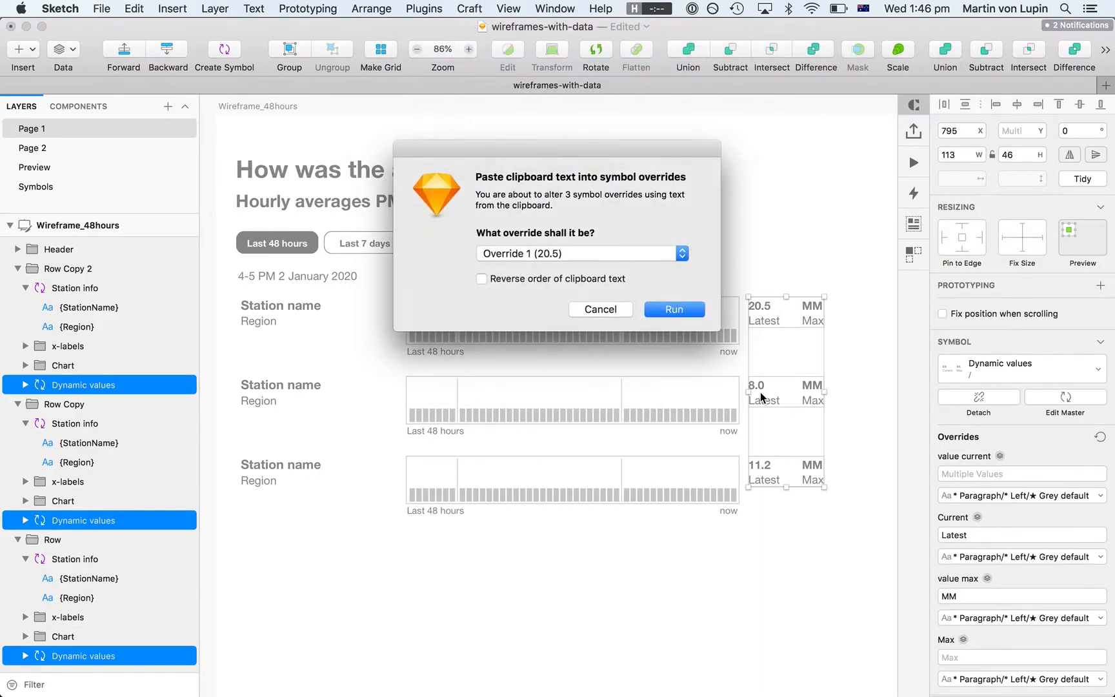
click(575, 251)
click(568, 281)
click(659, 310)
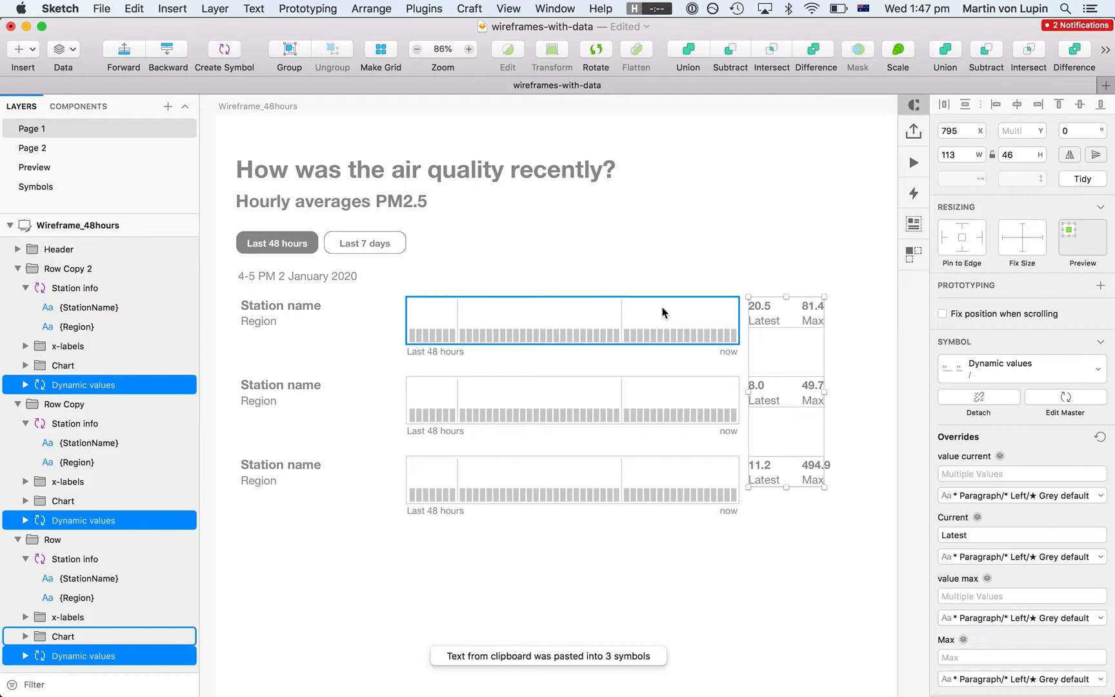
Select the Station info symbols of all three station rows together
click(320, 306)
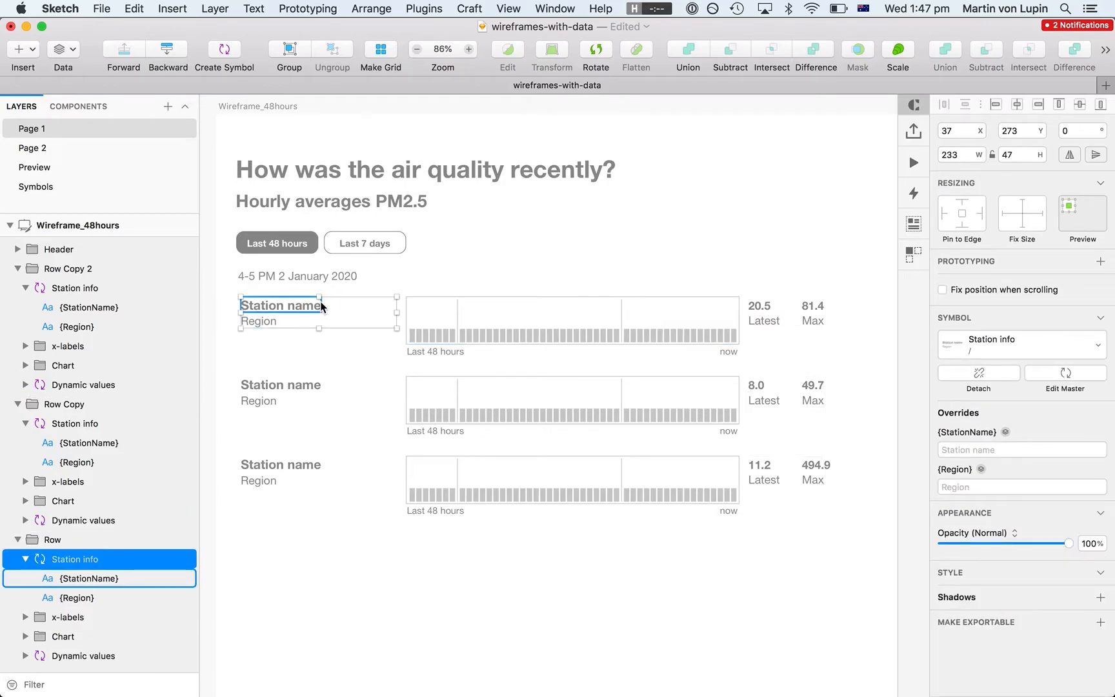
shift+click(272, 396)
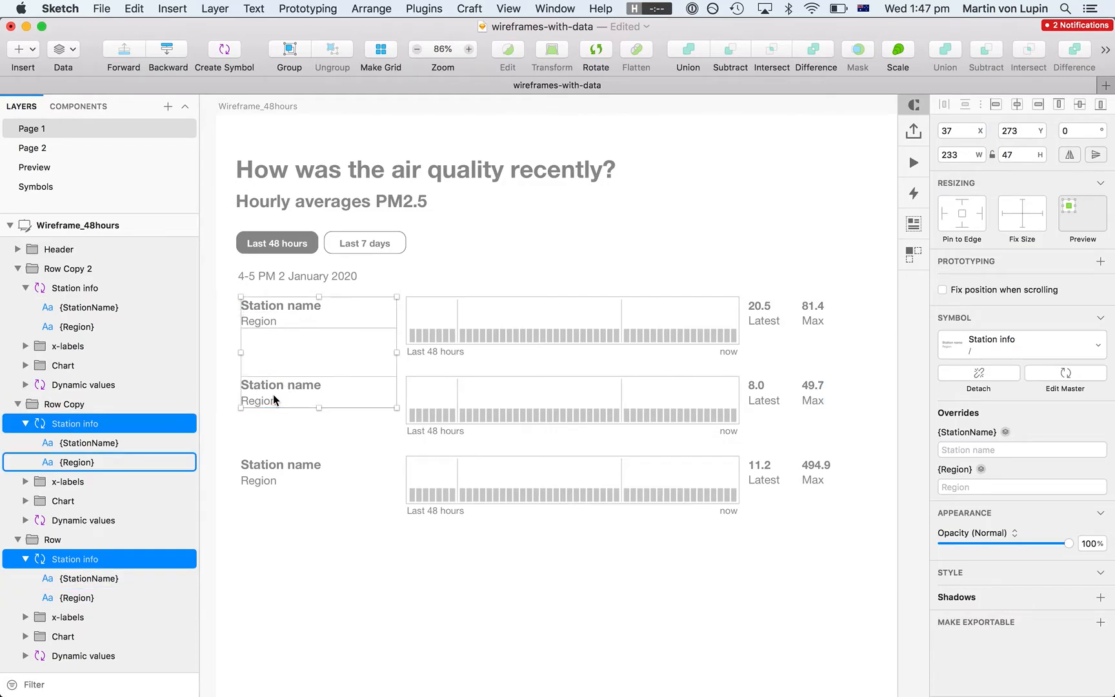
shift+click(269, 465)
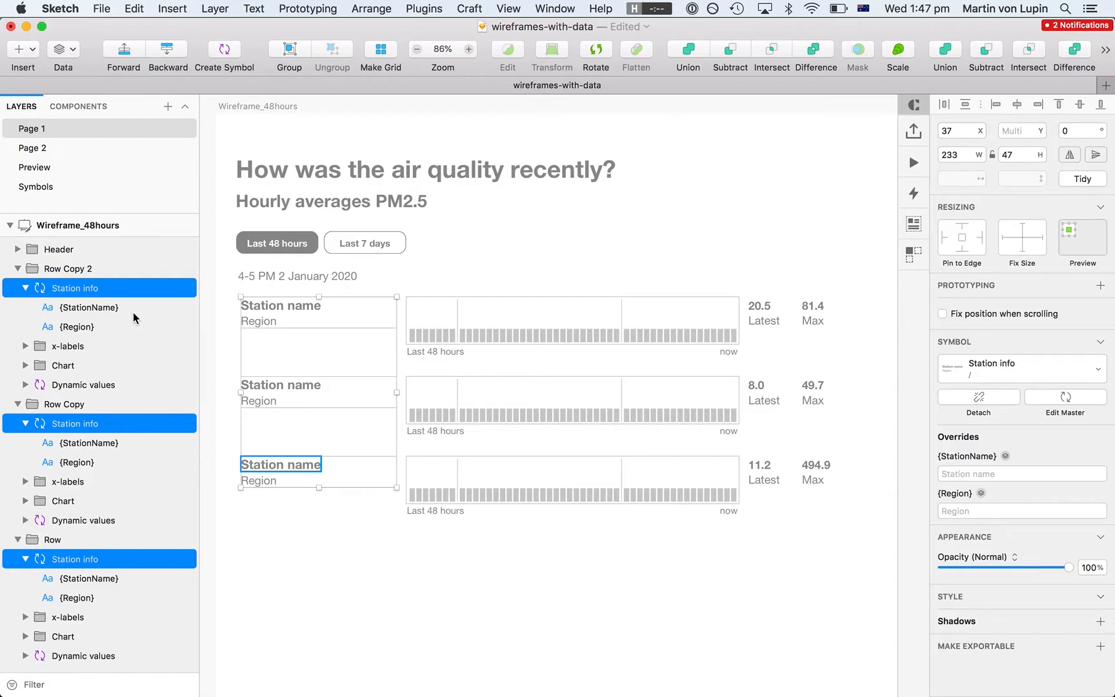
Switch to Excel and copy the StationName and Region table, cells A1:B4, from the station_info sheet
key(super+Tab)
key(super+Tab)
key(super+Tab)
key(Escape)
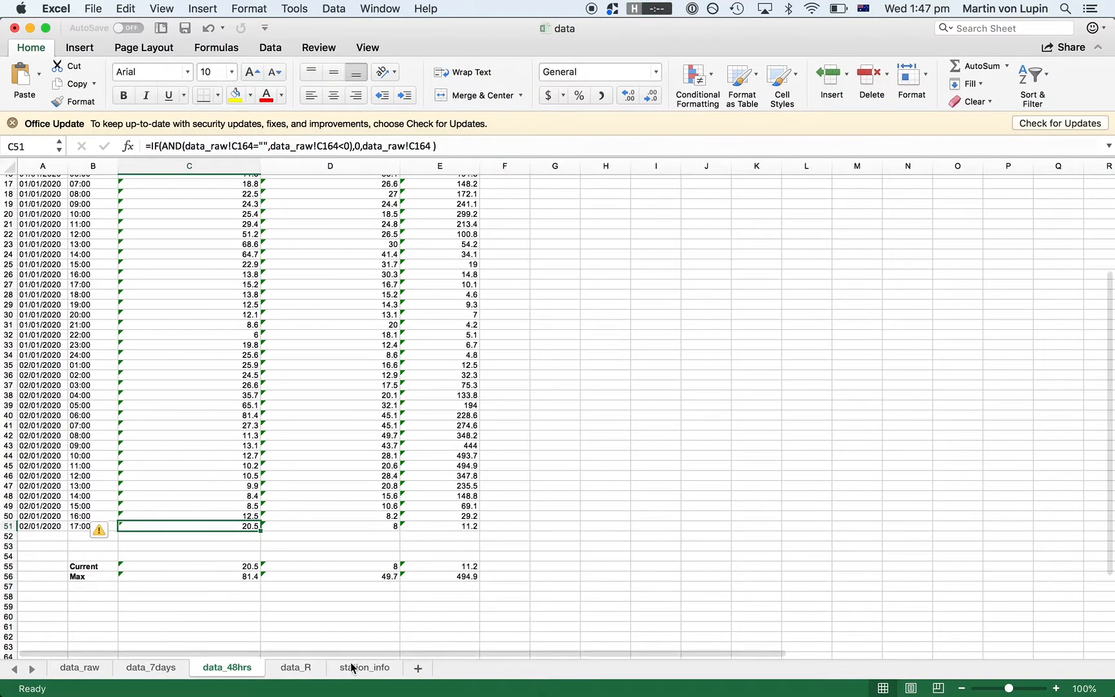
click(364, 667)
click(166, 209)
drag(166, 208, 58, 183)
key(super+c)
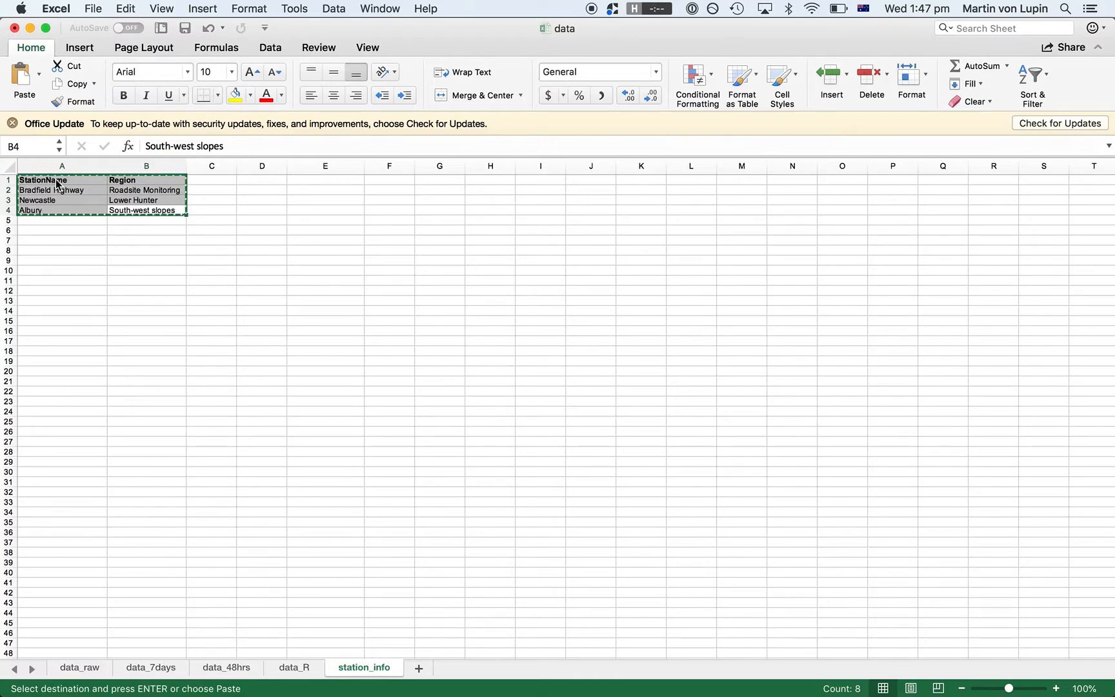
Switch to Mr. Data Converter in Firefox, replace its input with the copied station table and select the entire JSON - Properties output
key(super+Tab)
key(super+Tab)
key(super+Tab)
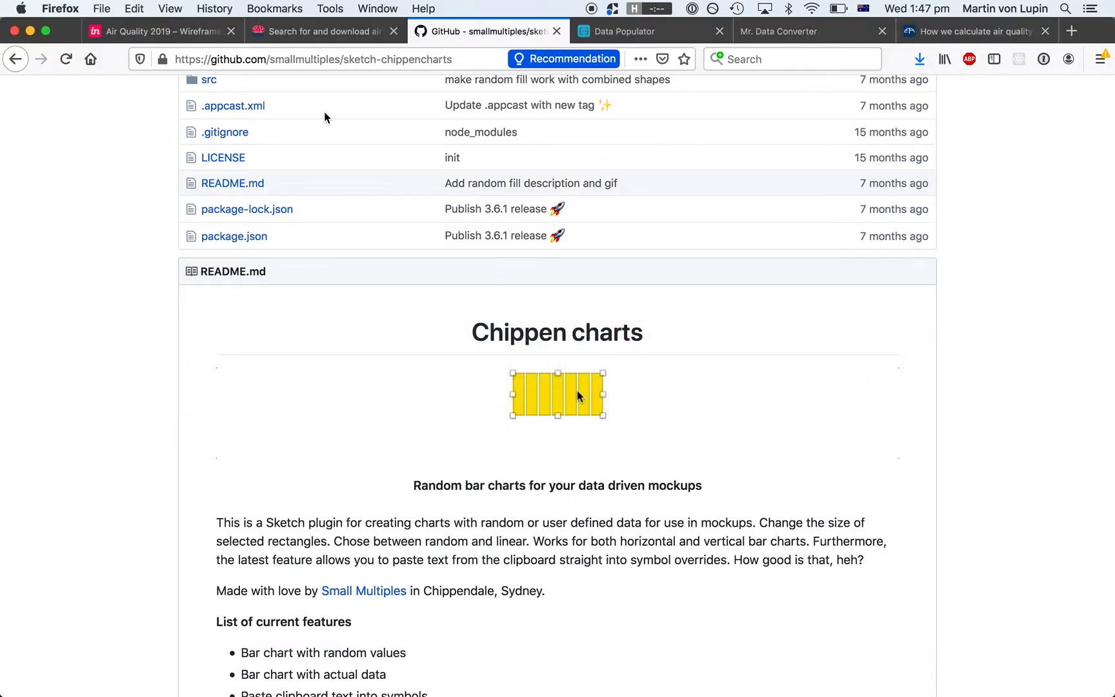
click(759, 32)
click(478, 210)
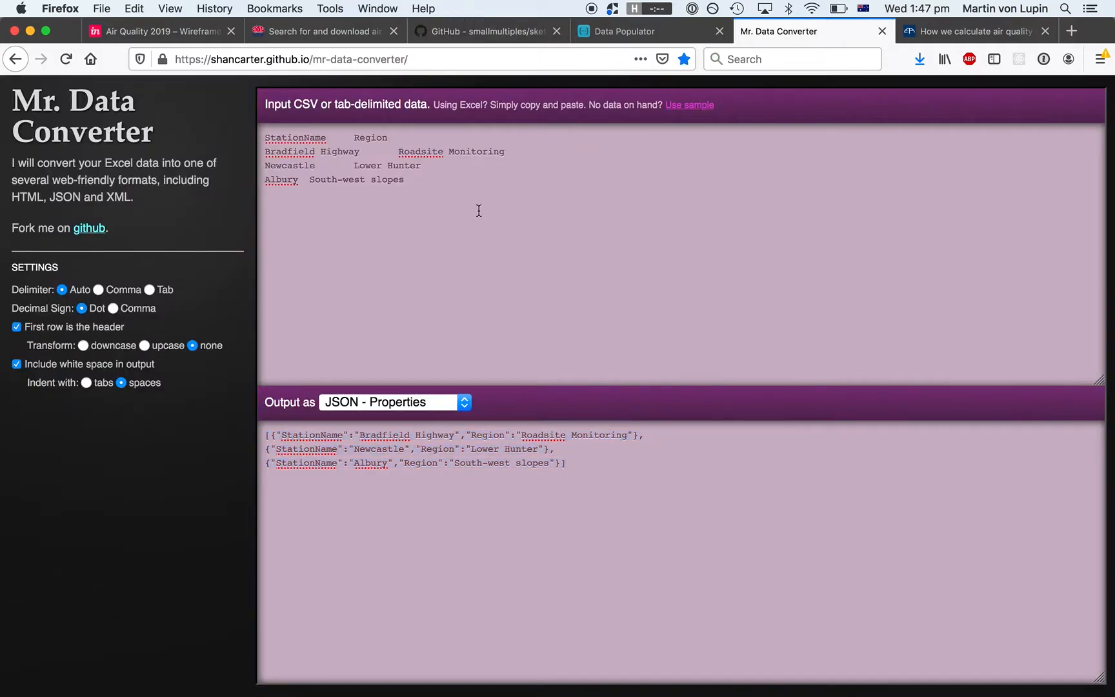
key(super+a)
key(BackSpace)
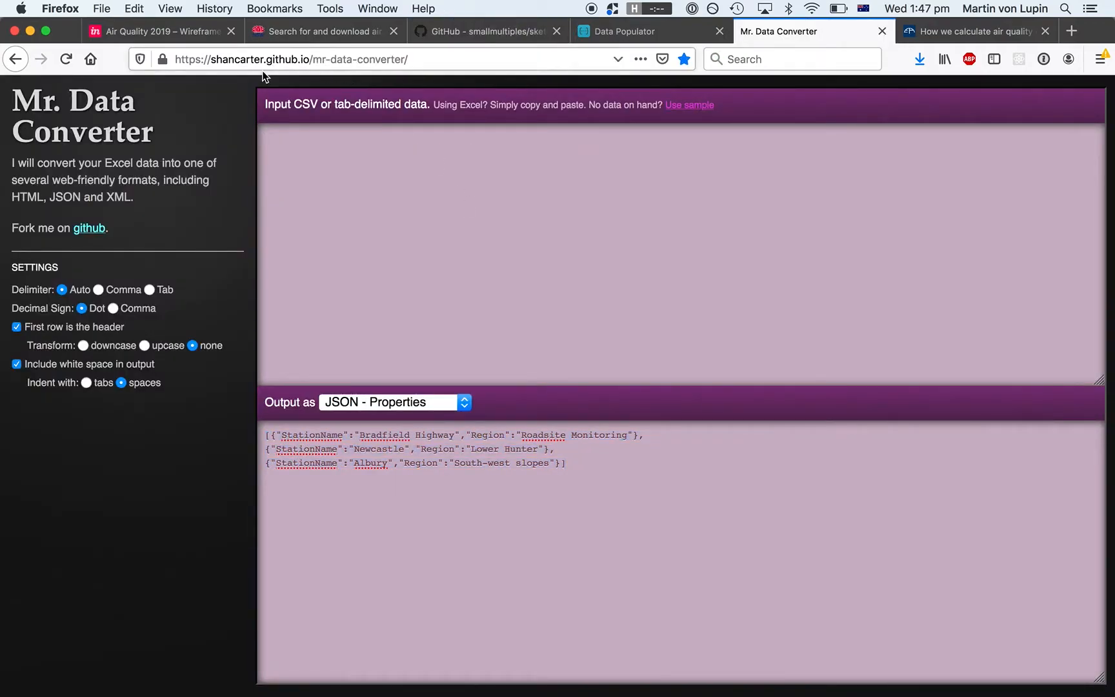
key(super+v)
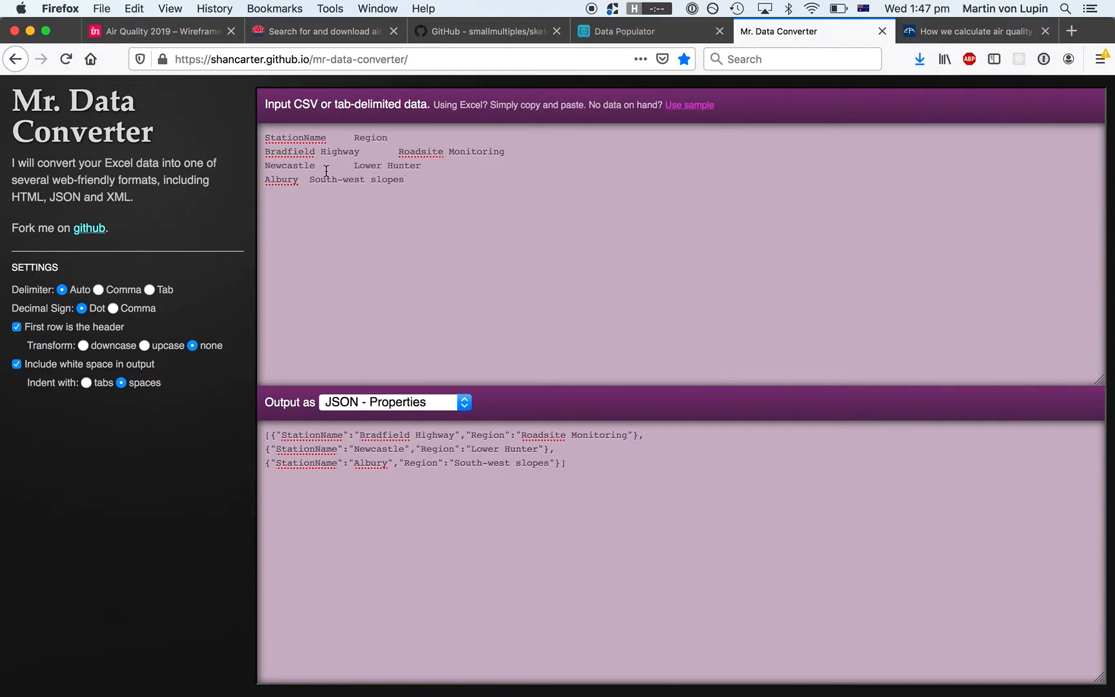
click(575, 465)
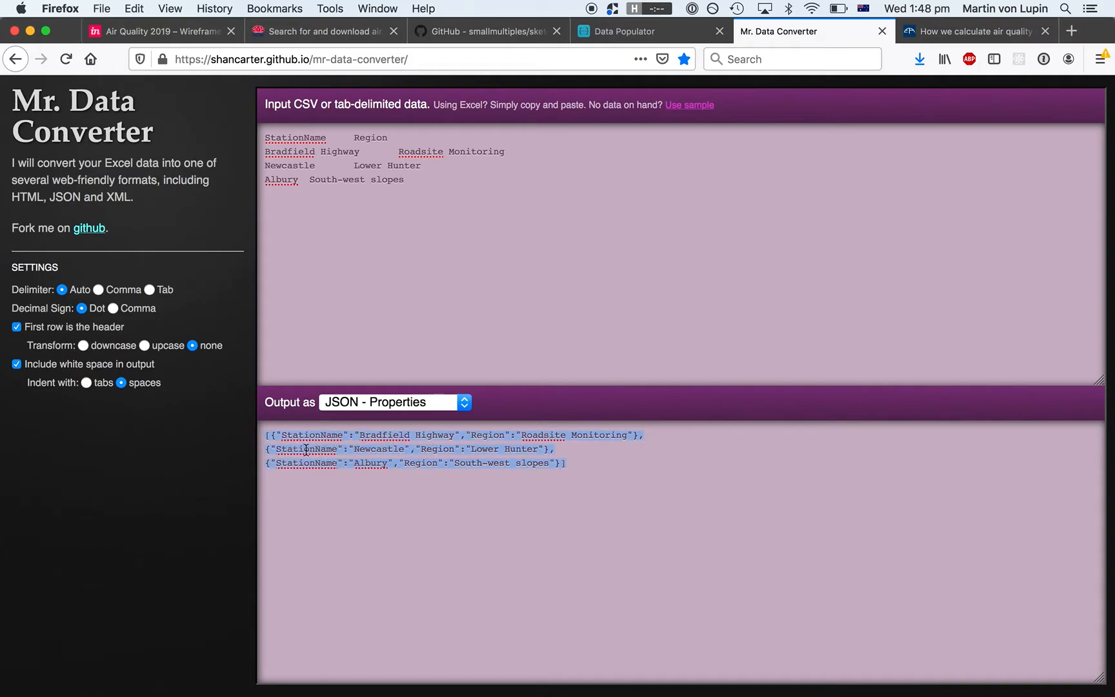
Switch to Sublime Text and examine the StationName and Region keys in stationinfo.json
key(super+Tab)
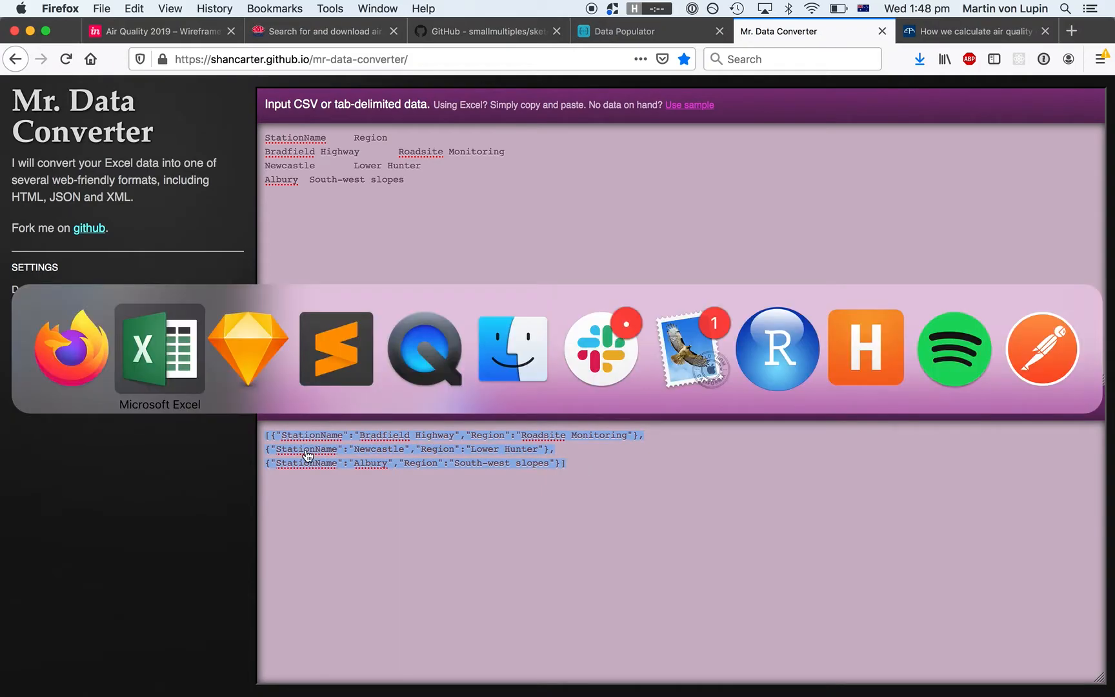
key(super+Tab)
key(super+Tab)
click(315, 50)
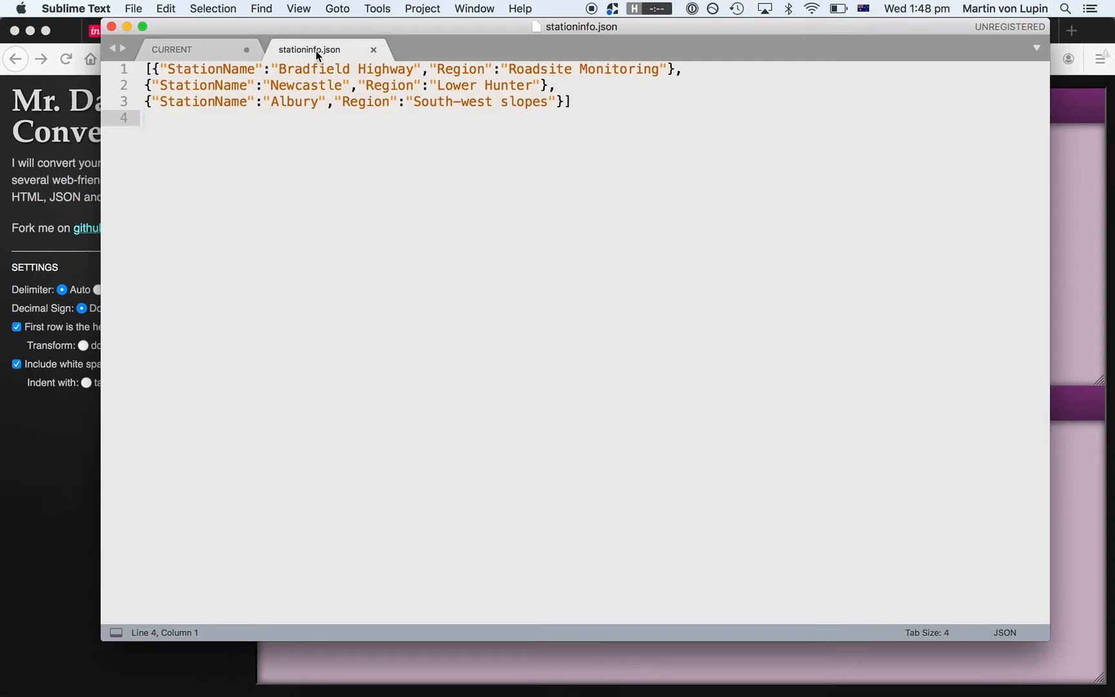
double_click(216, 68)
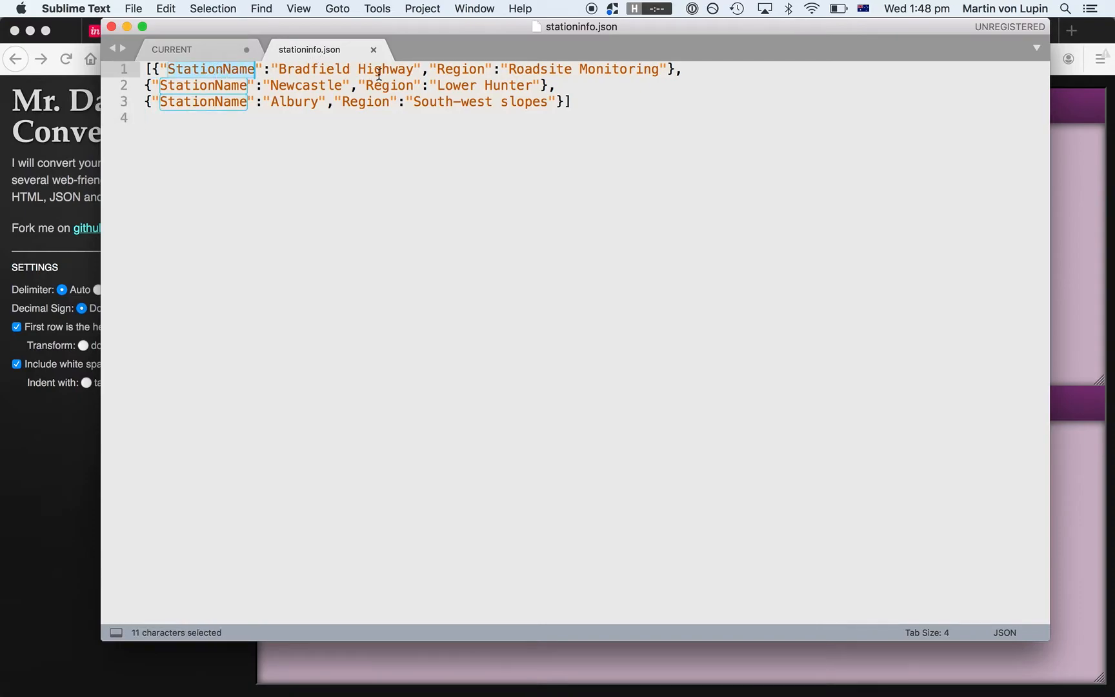
double_click(457, 70)
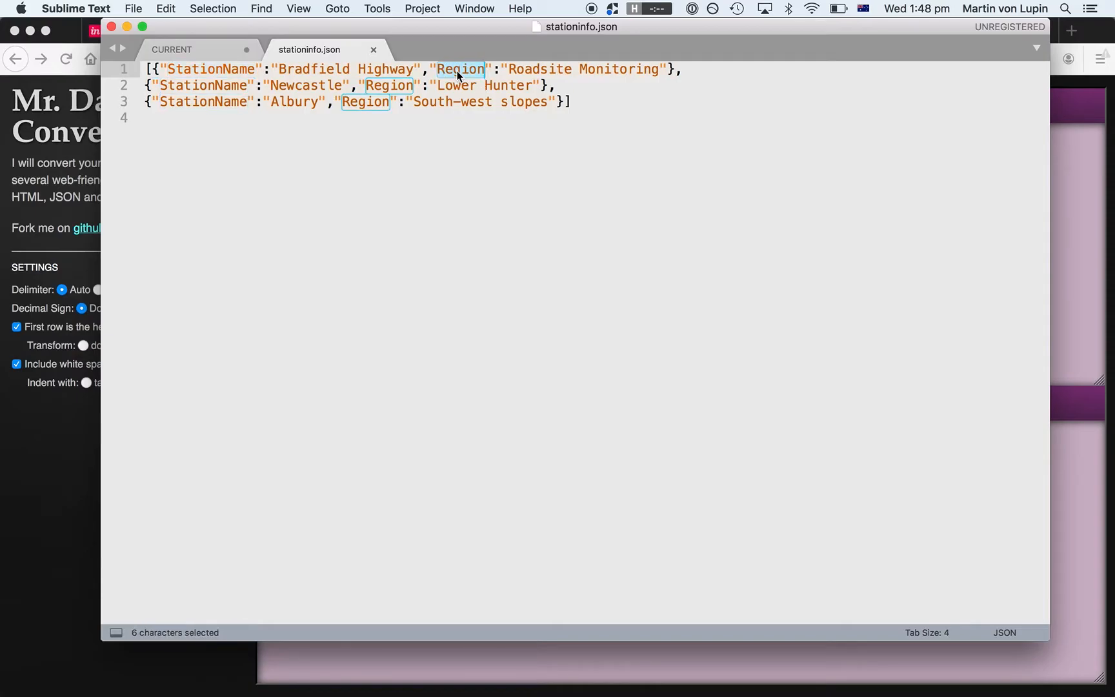
Switch to Sketch and populate the selected Station info symbols from stationinfo.json using Data Populator's Populate with JSON
key(super+Tab)
key(super+Tab)
key(super+Tab)
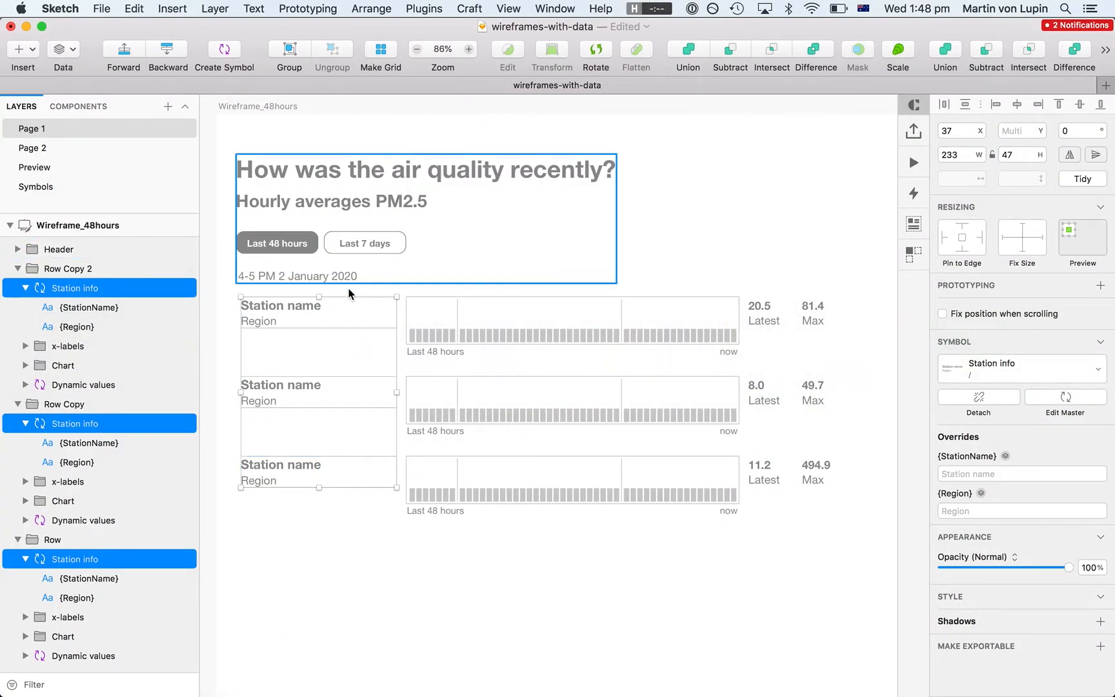
click(427, 8)
mouse_move(532, 105)
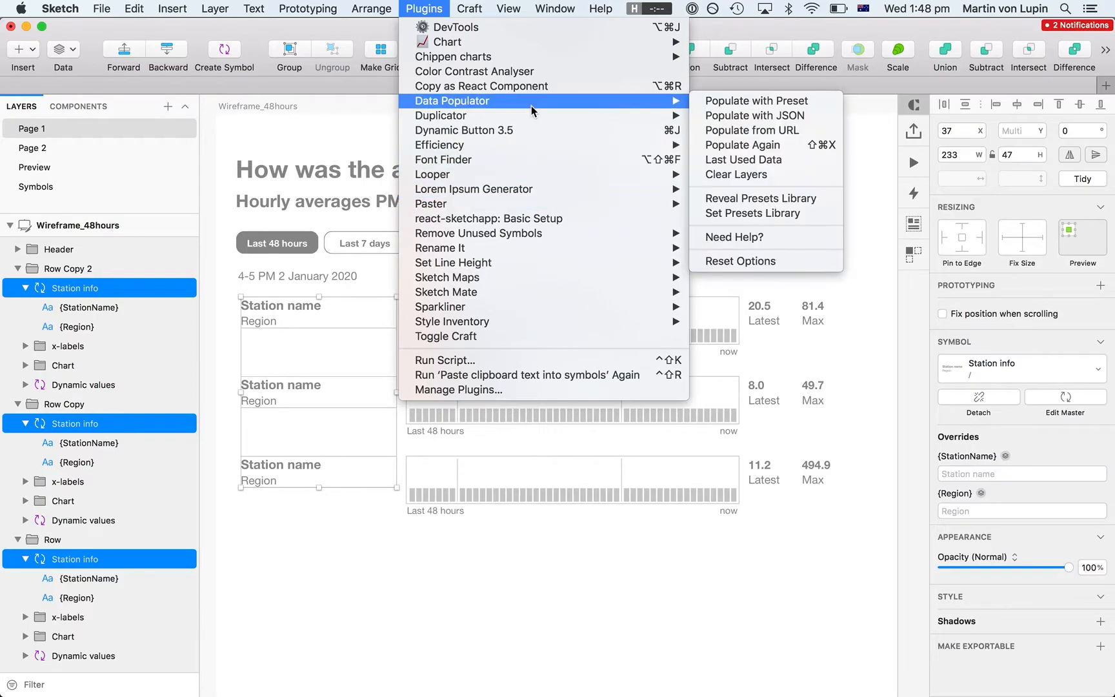
click(763, 116)
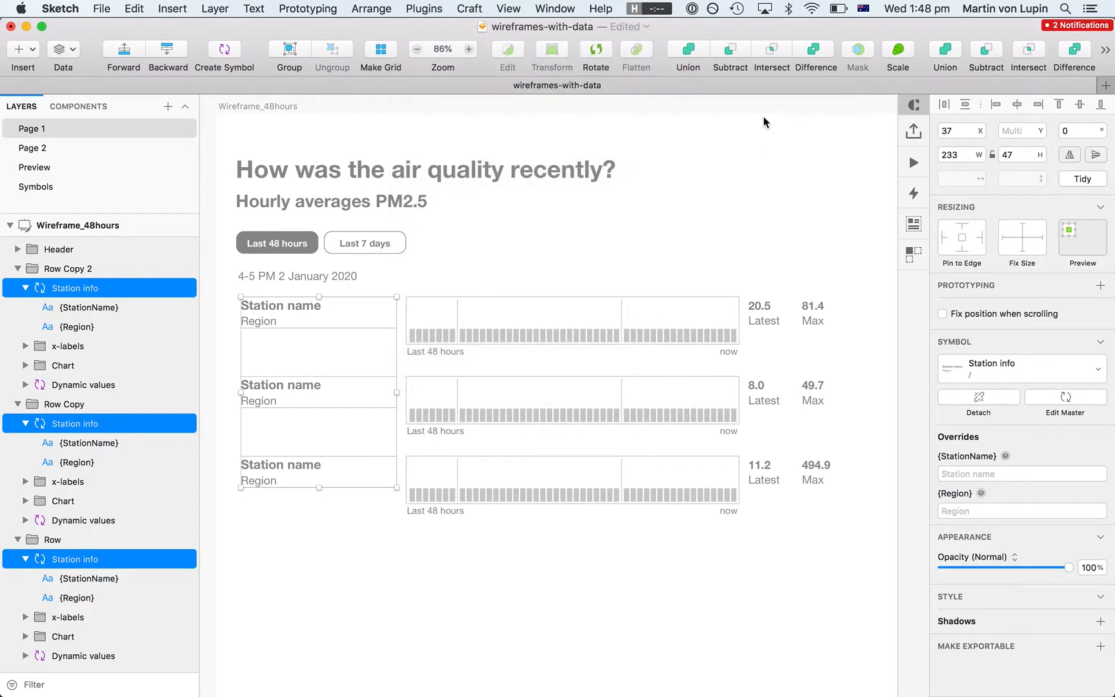
click(459, 236)
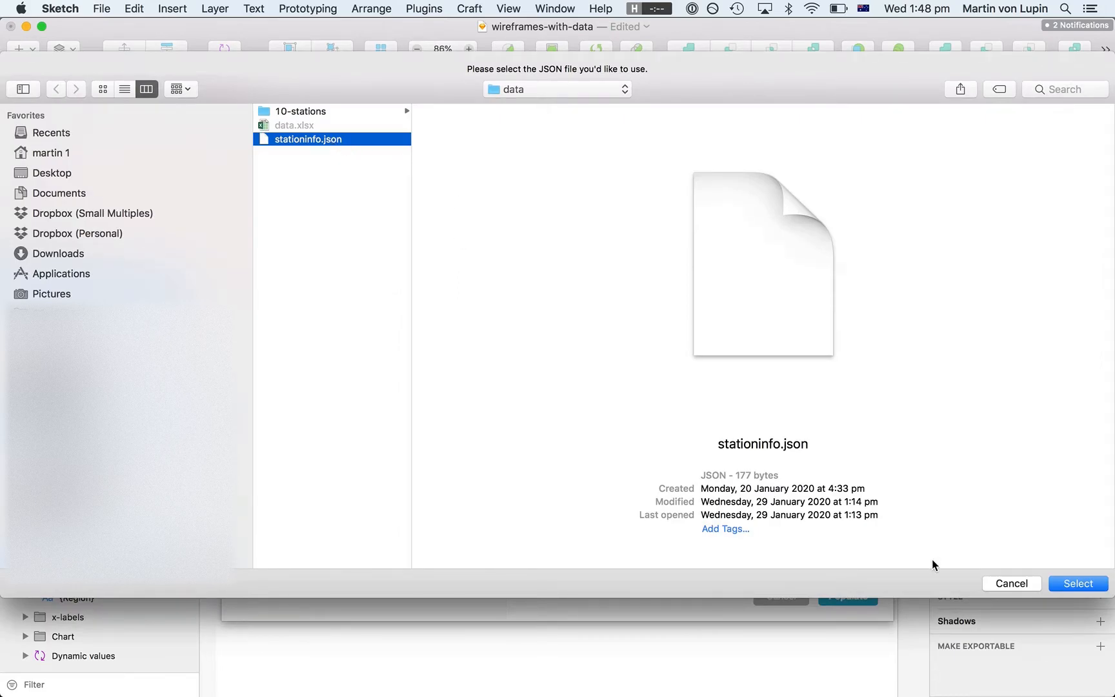
click(1078, 583)
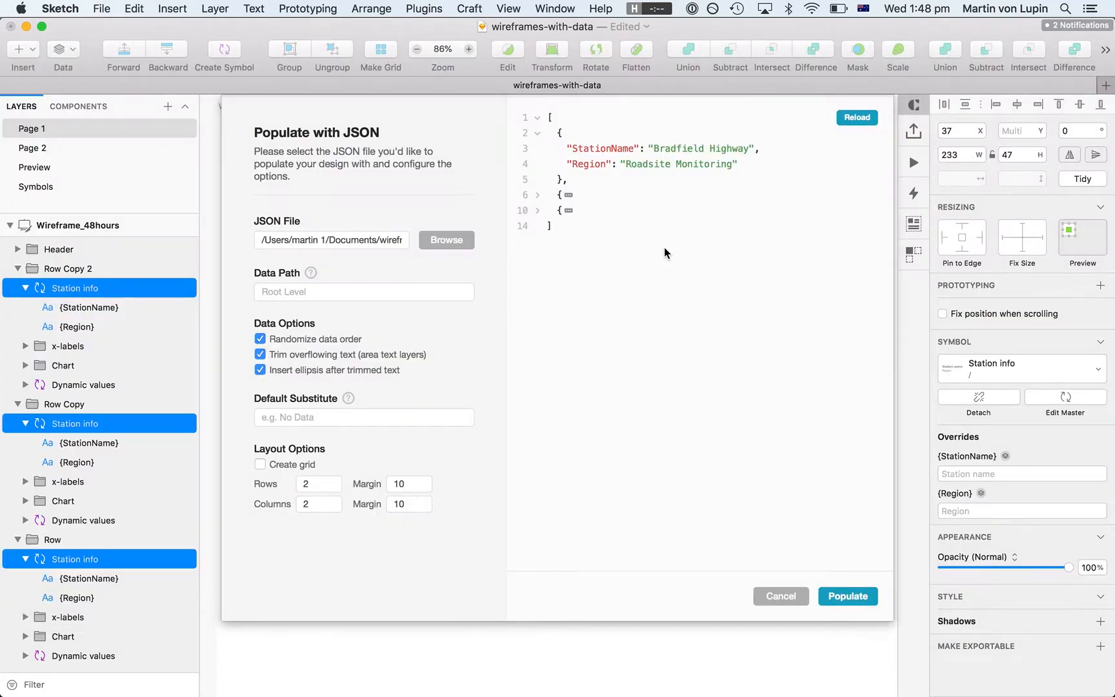
click(832, 597)
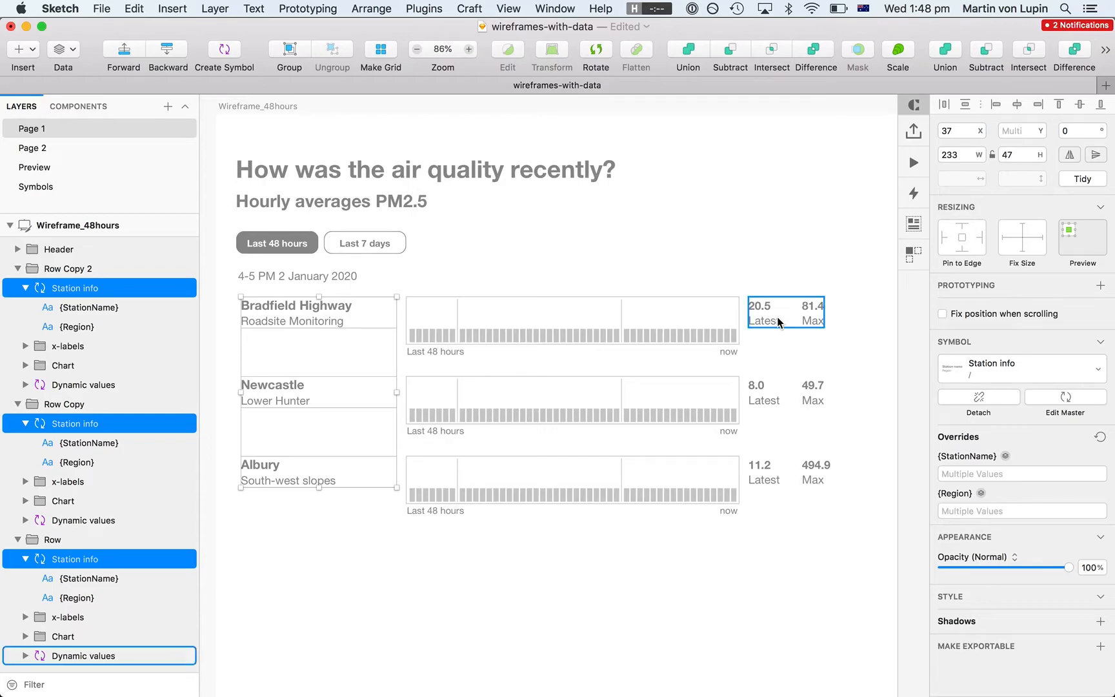
Select all the column layers in the chart of the Bradfield Highway row
click(769, 289)
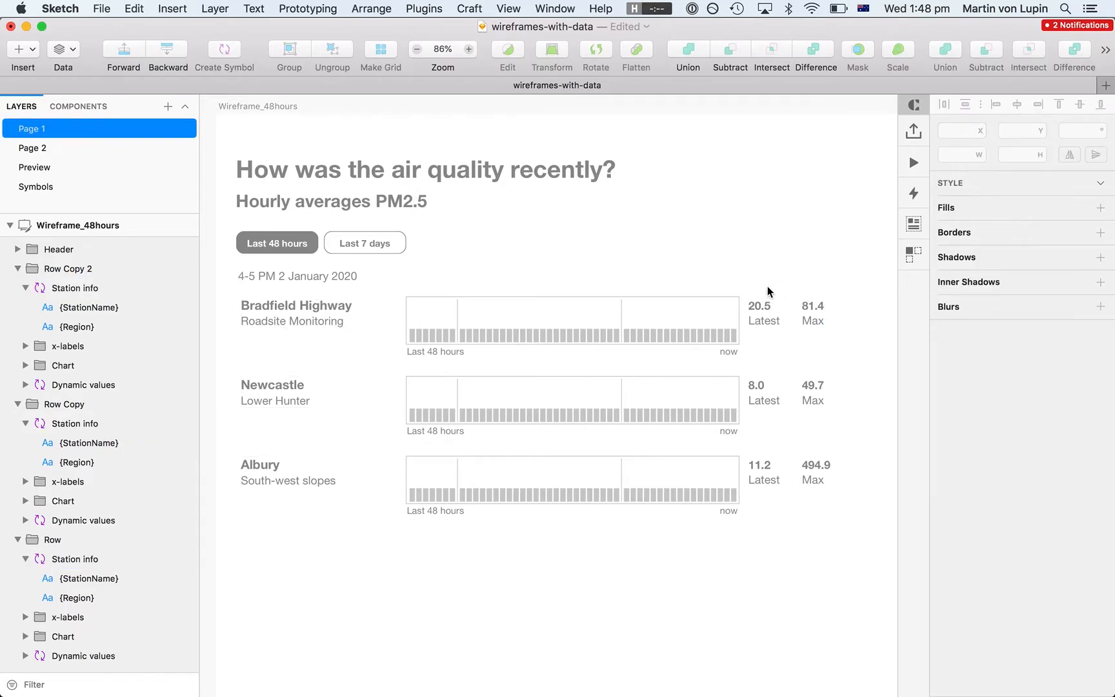
super+click(412, 334)
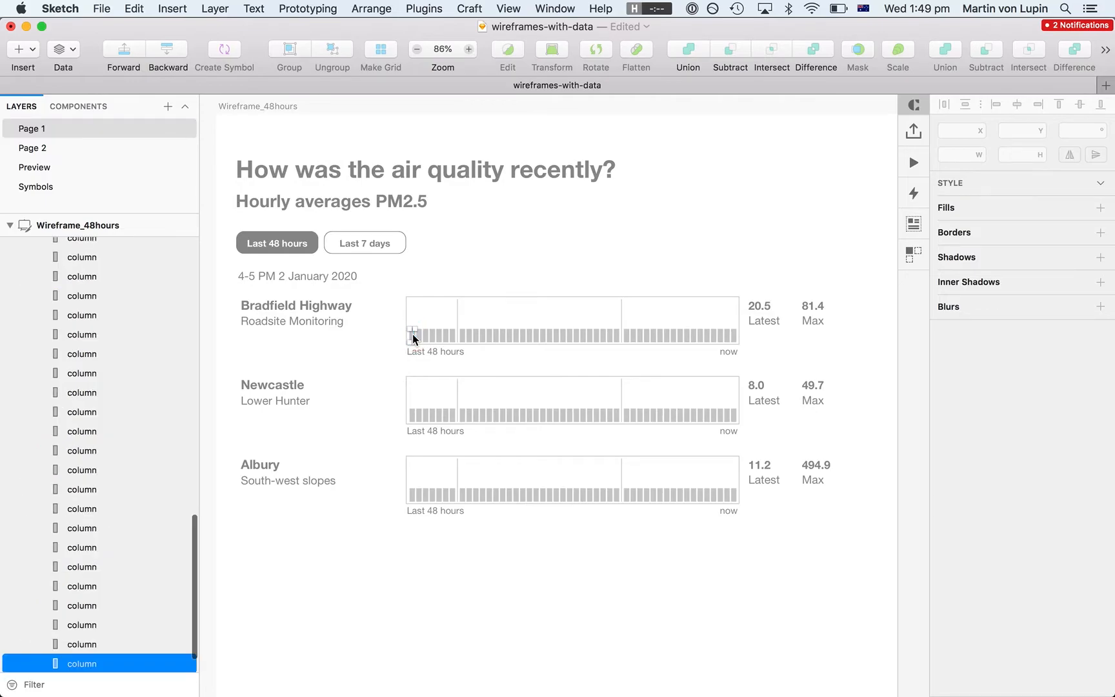
scroll(93, 388, up, 10)
shift+click(95, 300)
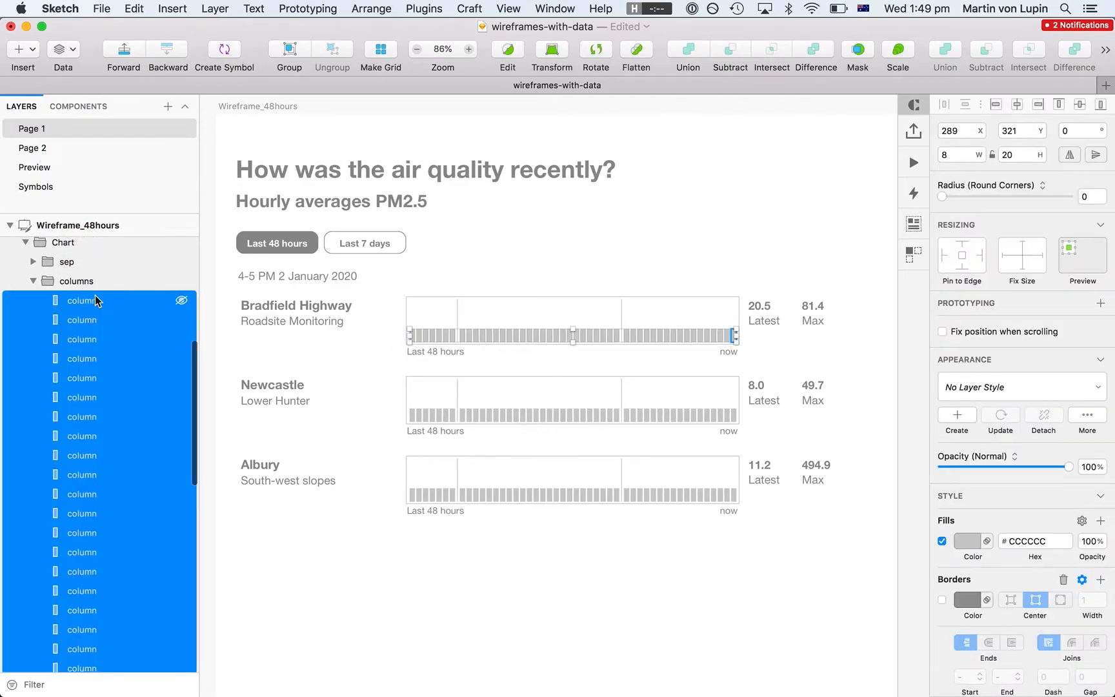
Create a random bar chart from the selected columns with Chippen charts, using minimum 10, maximum 67 and the Random trend
click(424, 9)
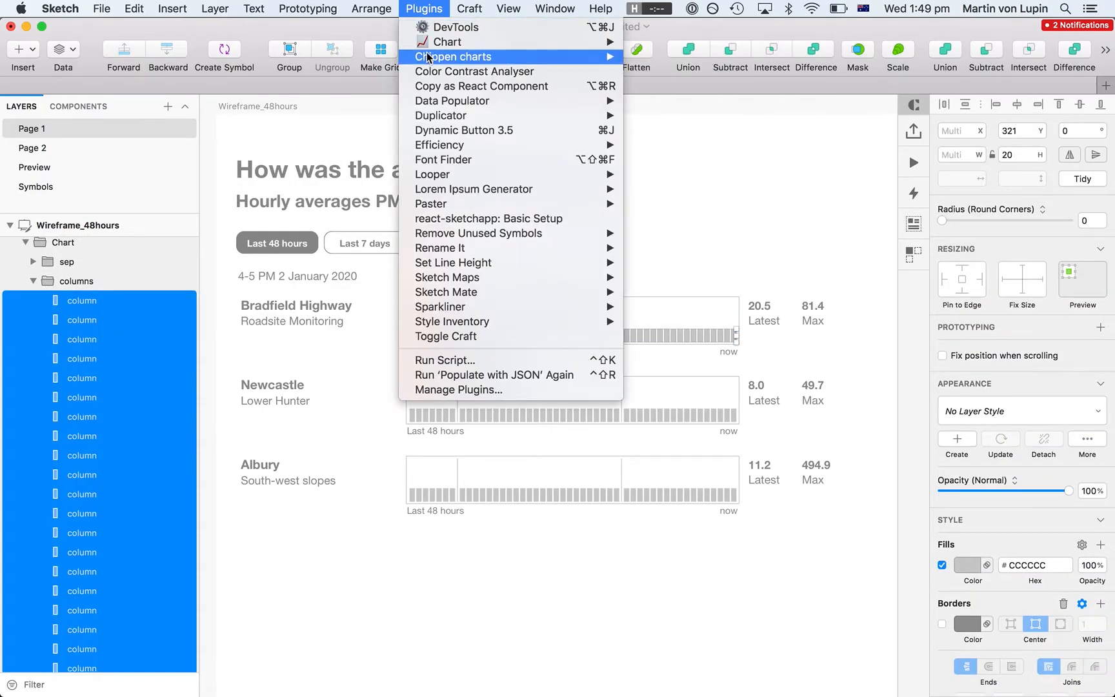
mouse_move(431, 58)
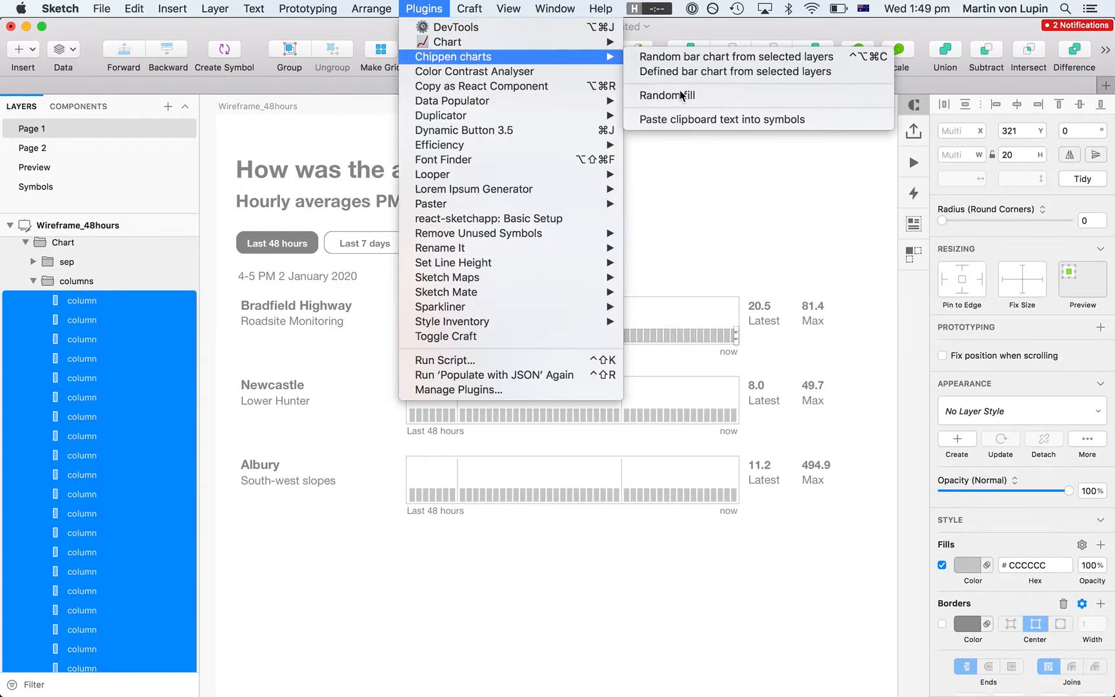
click(737, 58)
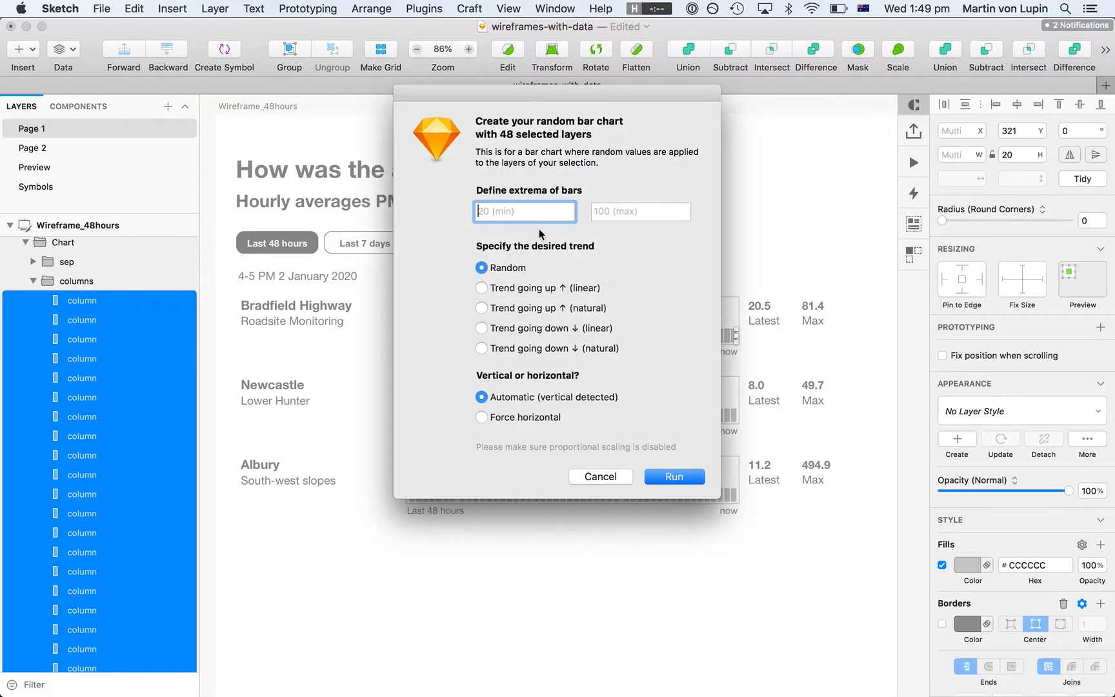
text(10)
key(Tab)
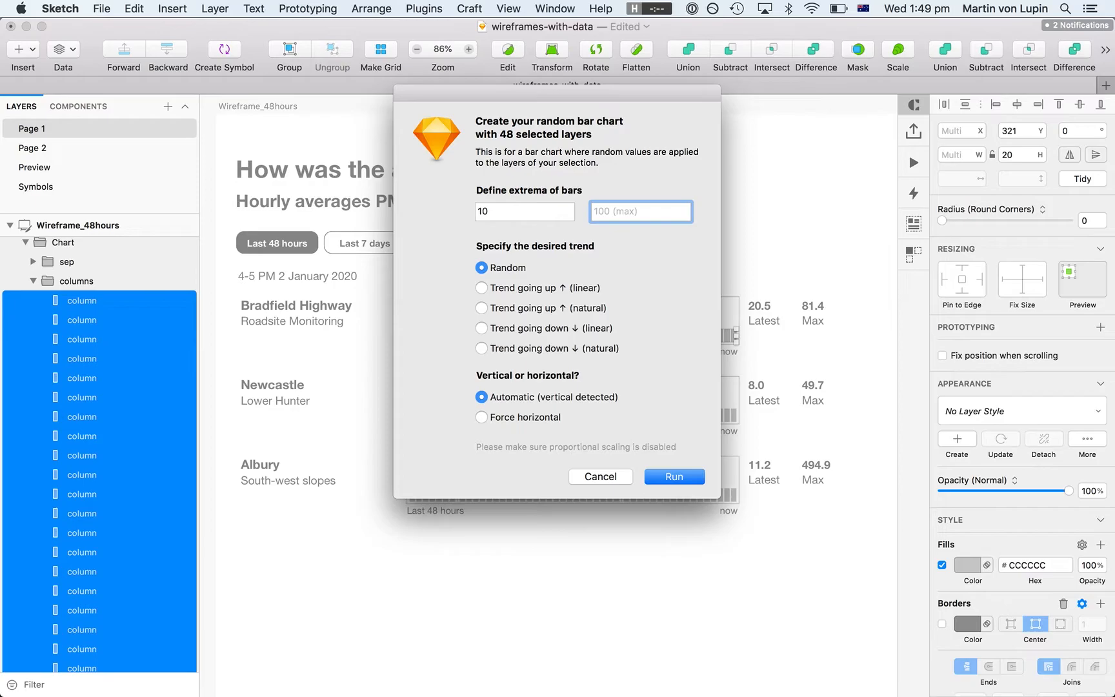
text(67)
click(482, 309)
click(481, 348)
click(482, 268)
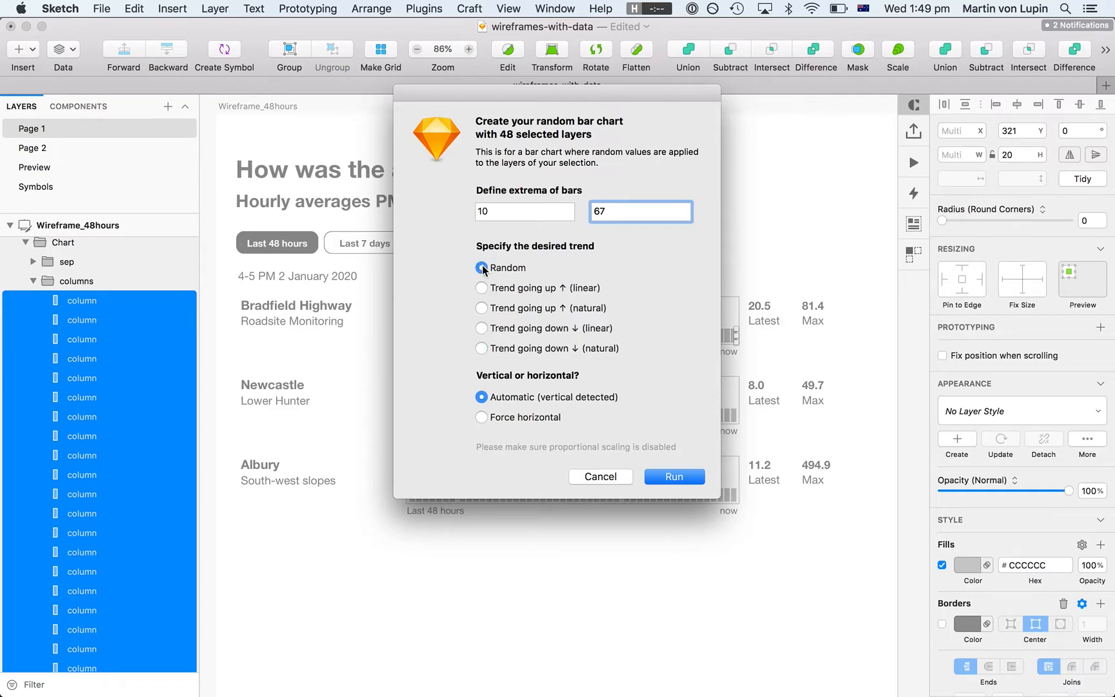
click(667, 478)
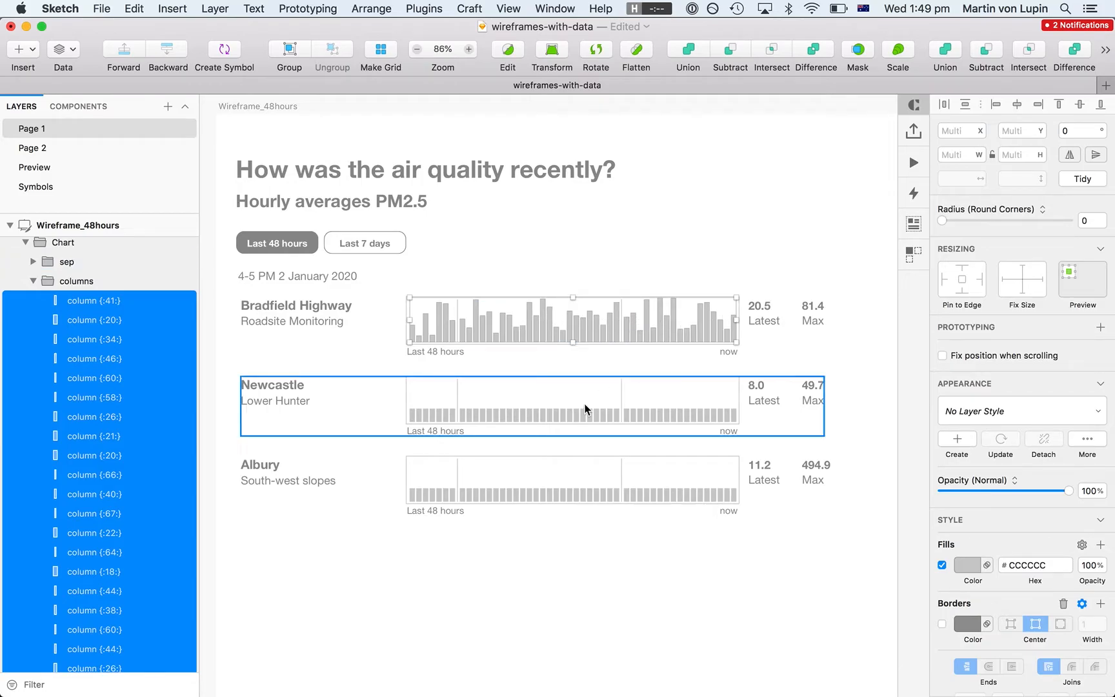
Switch to Excel and copy the Bradfield Highway hourly PM2.5 values, cells C4:C51, from the data_48hrs sheet
key(super+Tab)
key(super+Tab)
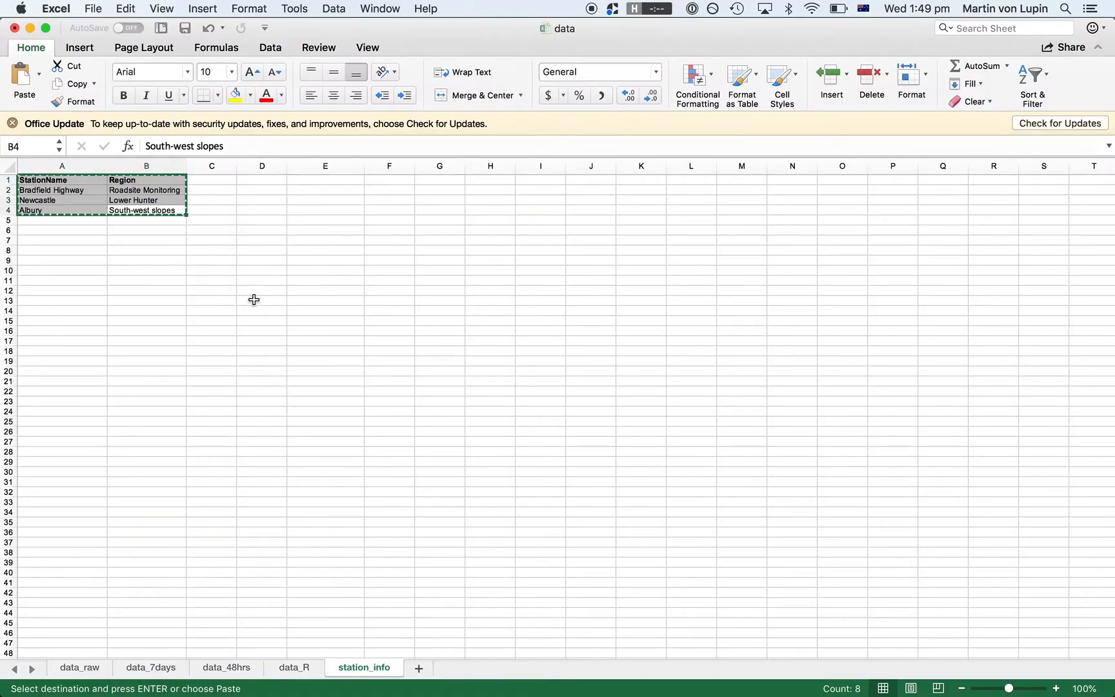
click(227, 668)
scroll(199, 212, up, 8)
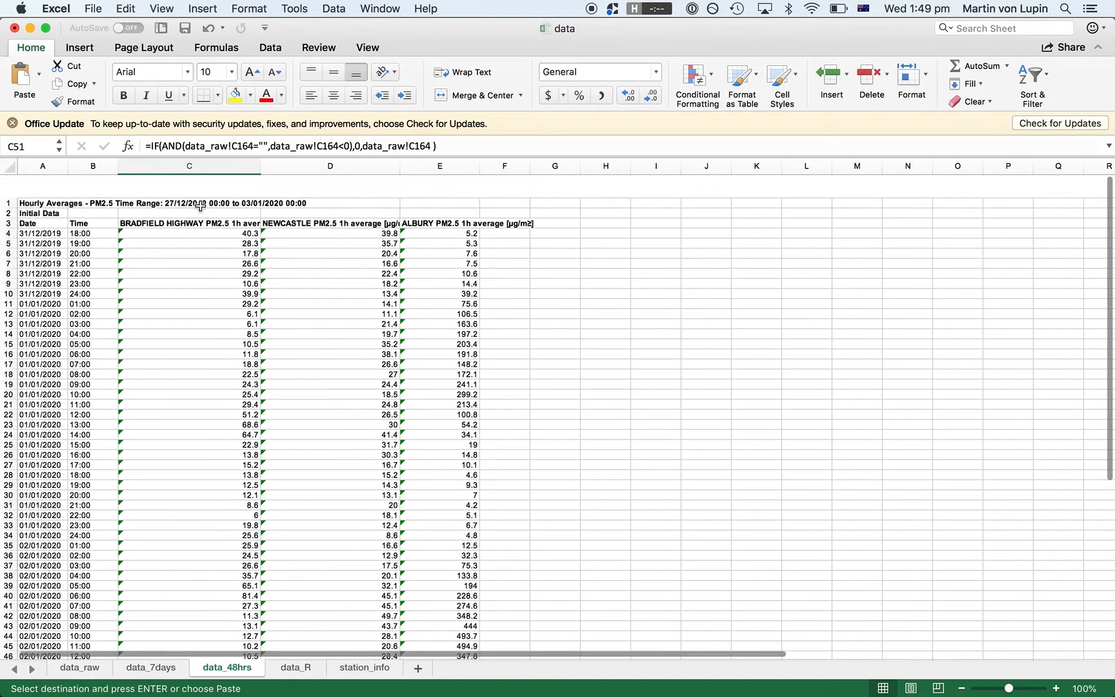
click(184, 211)
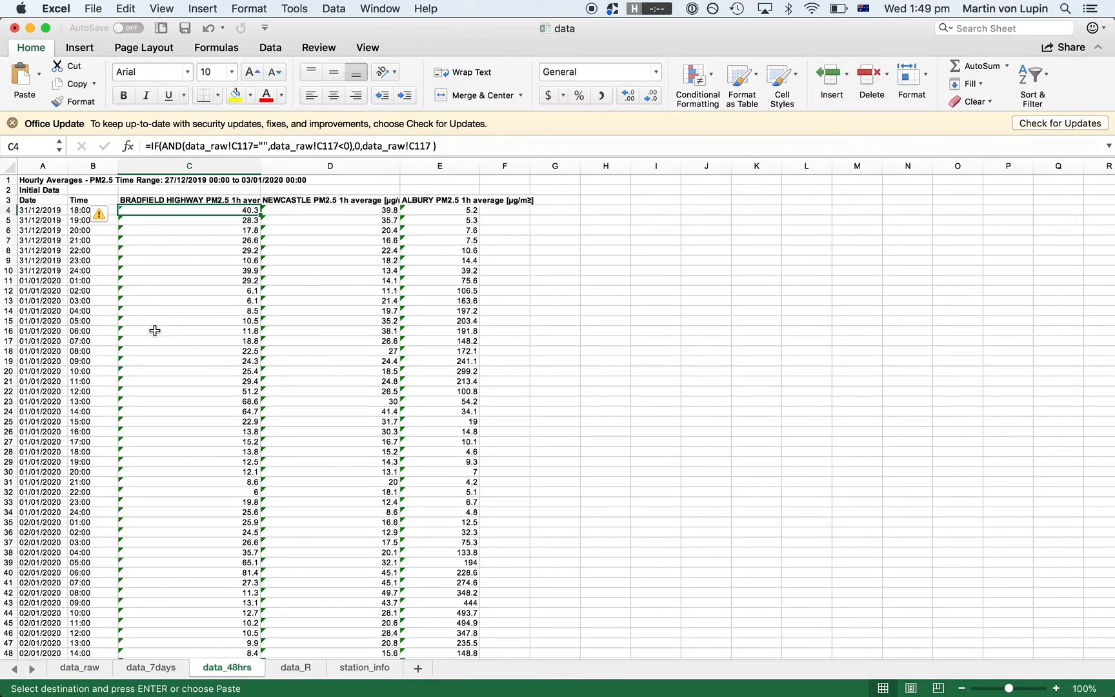
scroll(154, 328, down, 5)
shift+click(159, 467)
key(super+c)
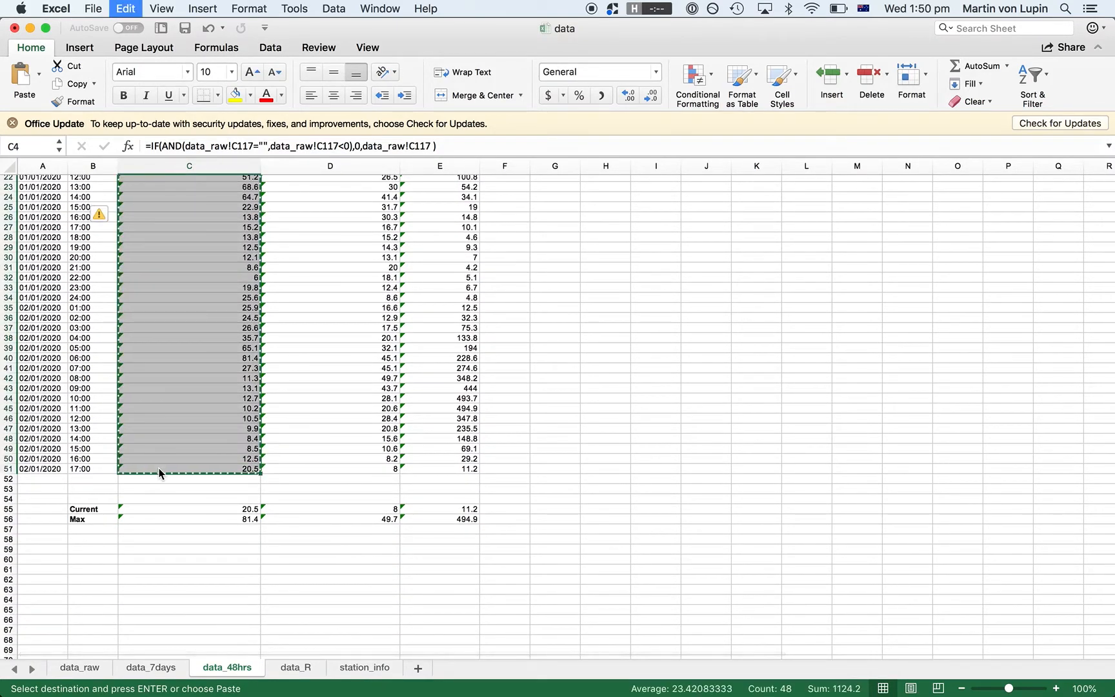
scroll(158, 468, up, 7)
Switch to Sketch and create a Chippen charts defined bar chart from the selected columns, using the copied values as line break separated
key(super+Tab)
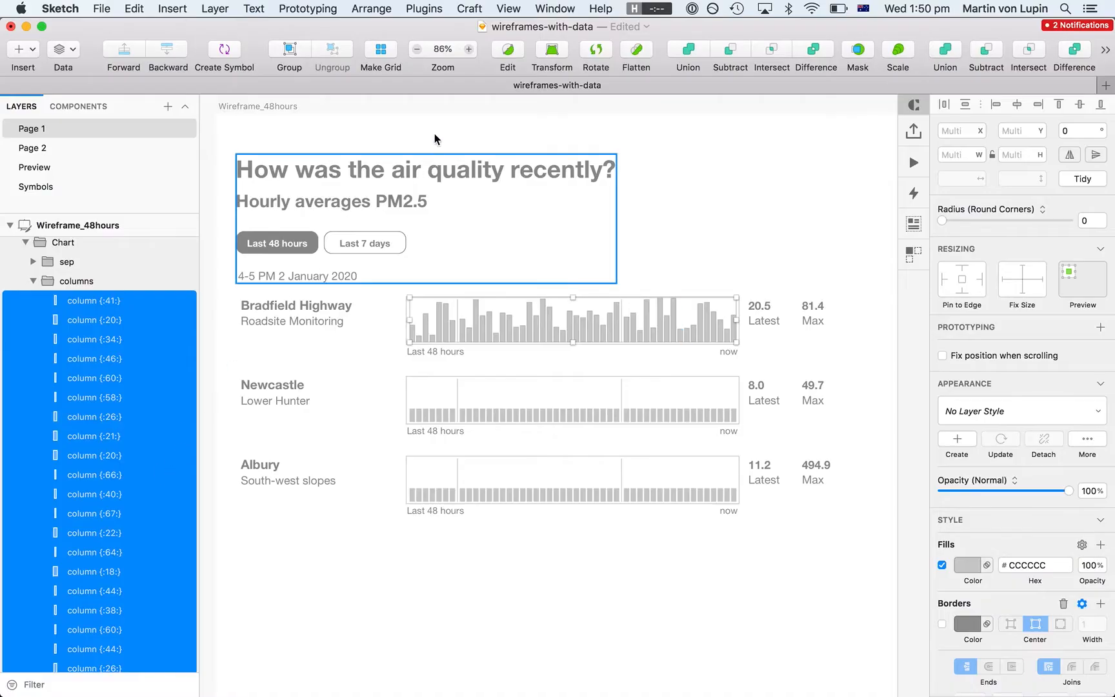
click(419, 8)
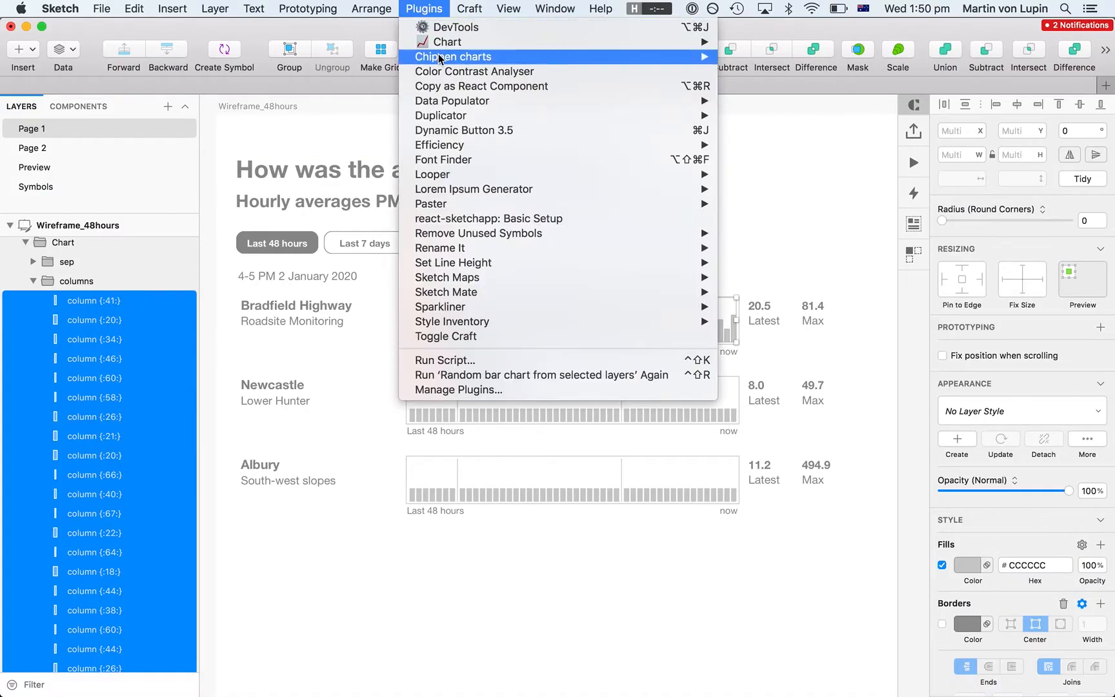
mouse_move(452, 57)
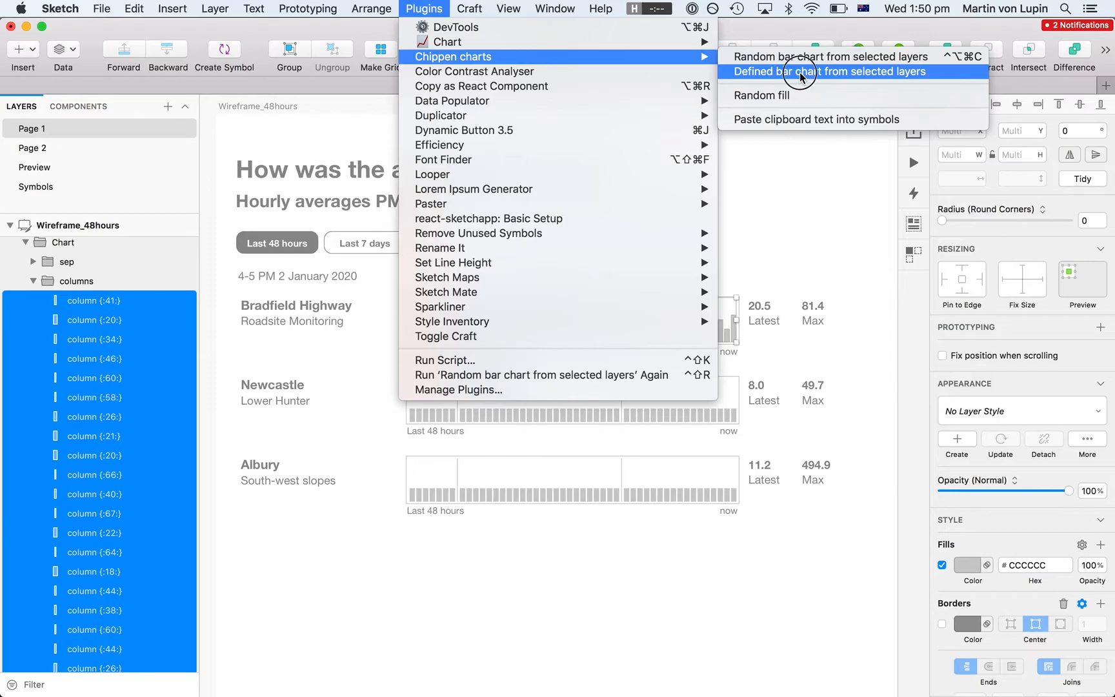
click(801, 73)
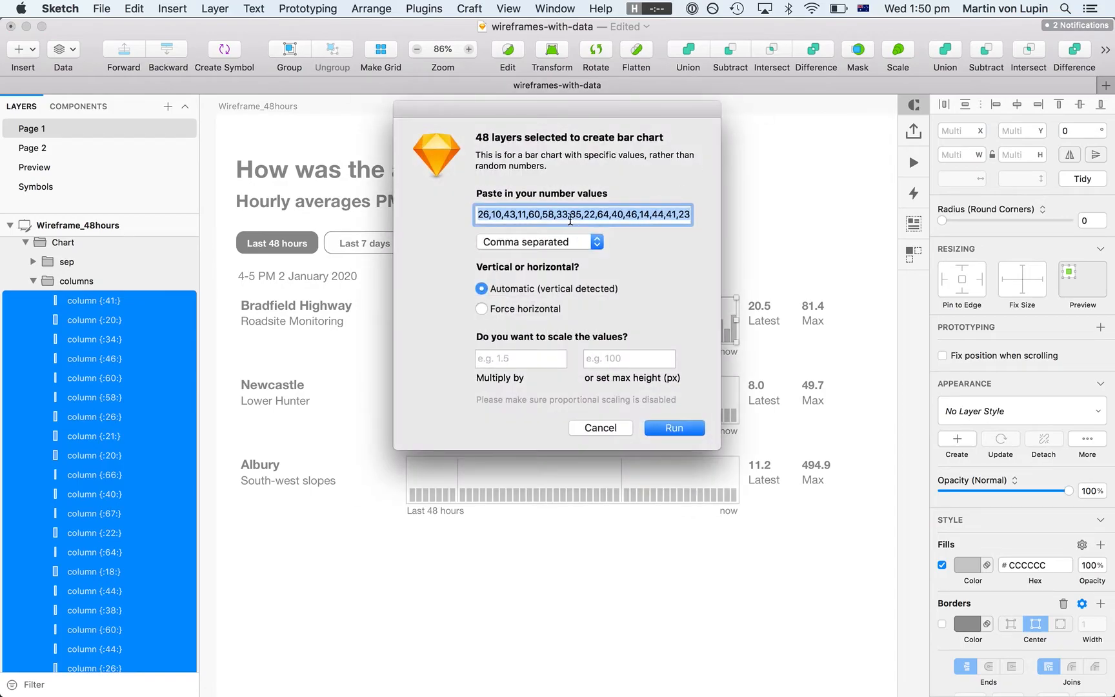
key(cmd+v)
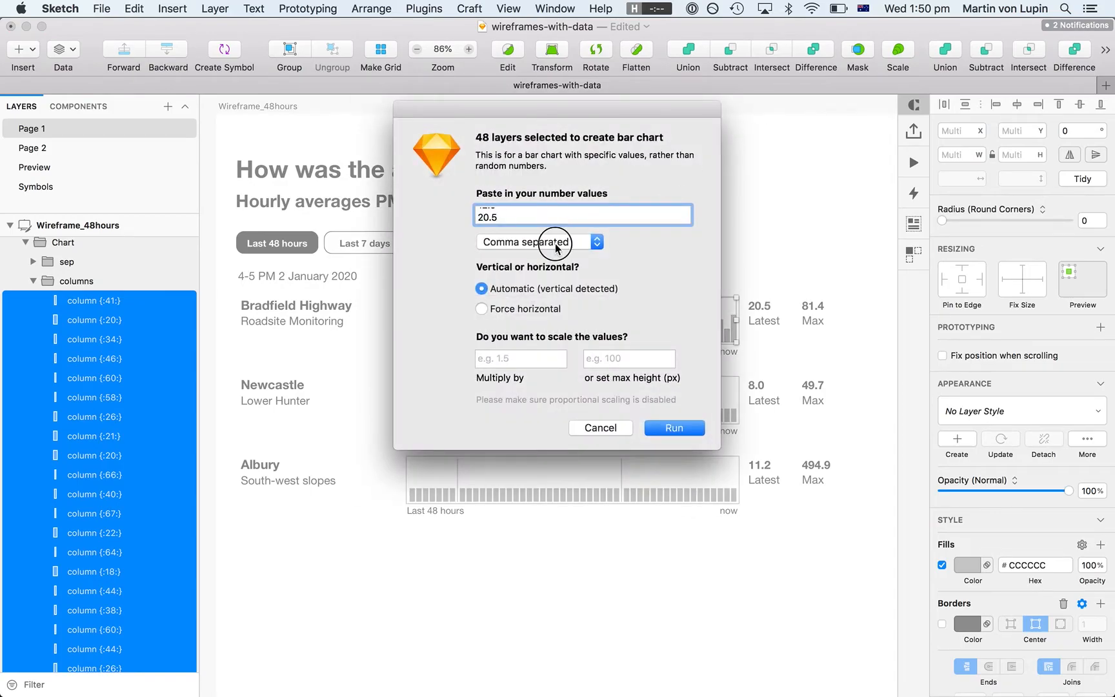
click(554, 243)
click(545, 284)
click(674, 428)
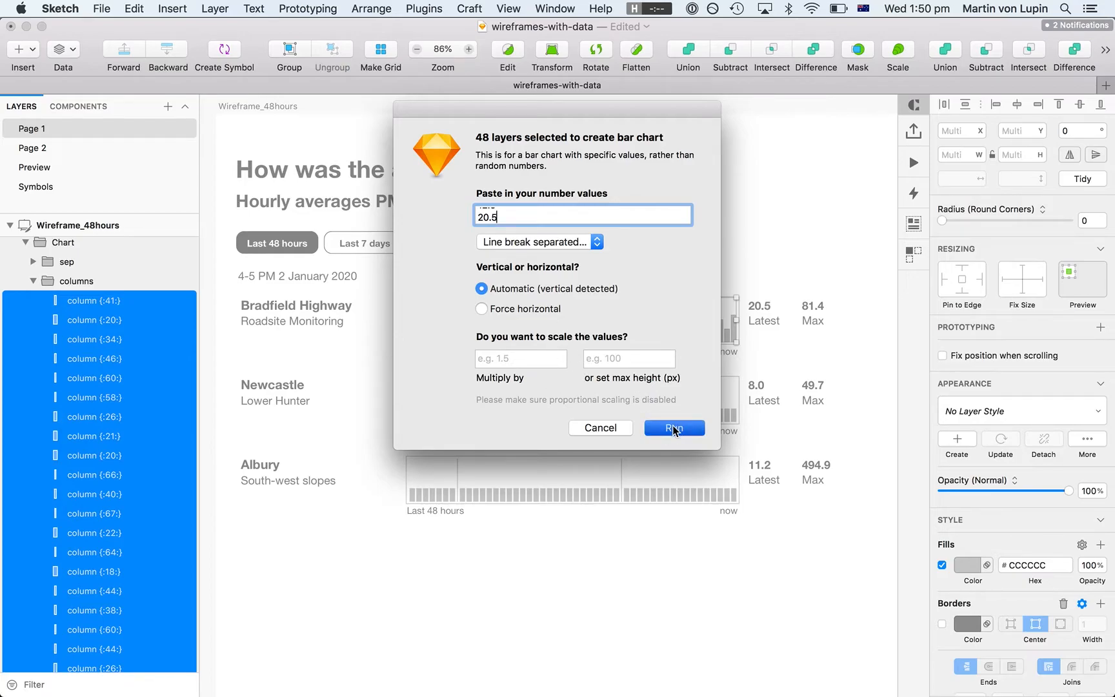
click(674, 428)
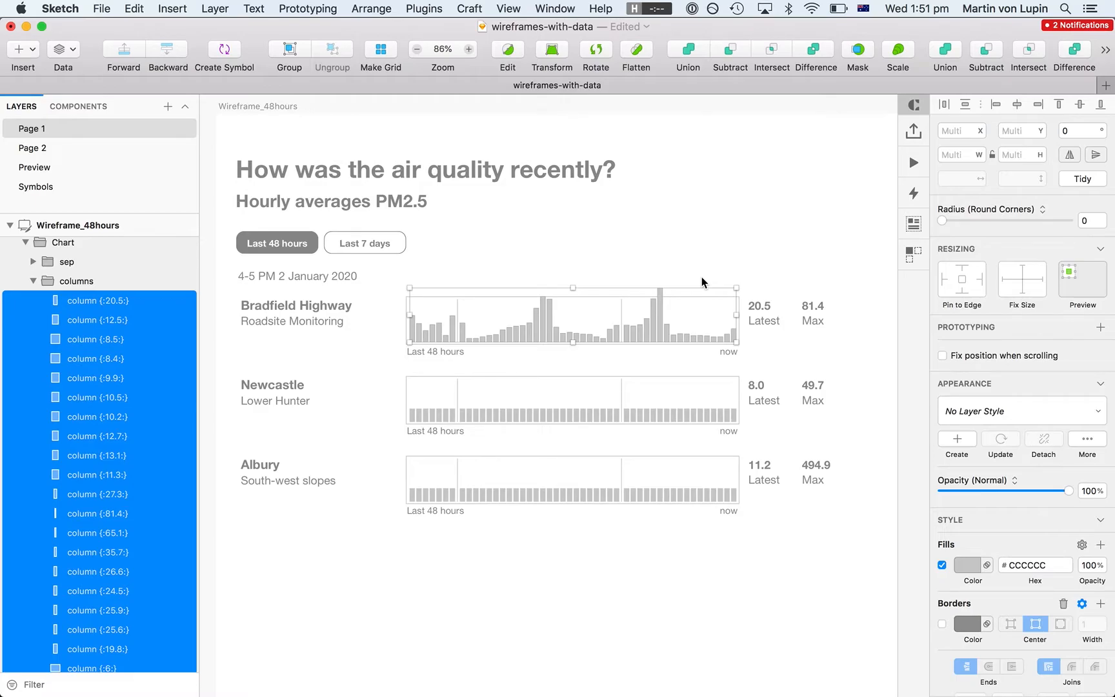
Check the height of the tallest Bradfield Highway column and of the chart frame around it
click(662, 249)
click(659, 340)
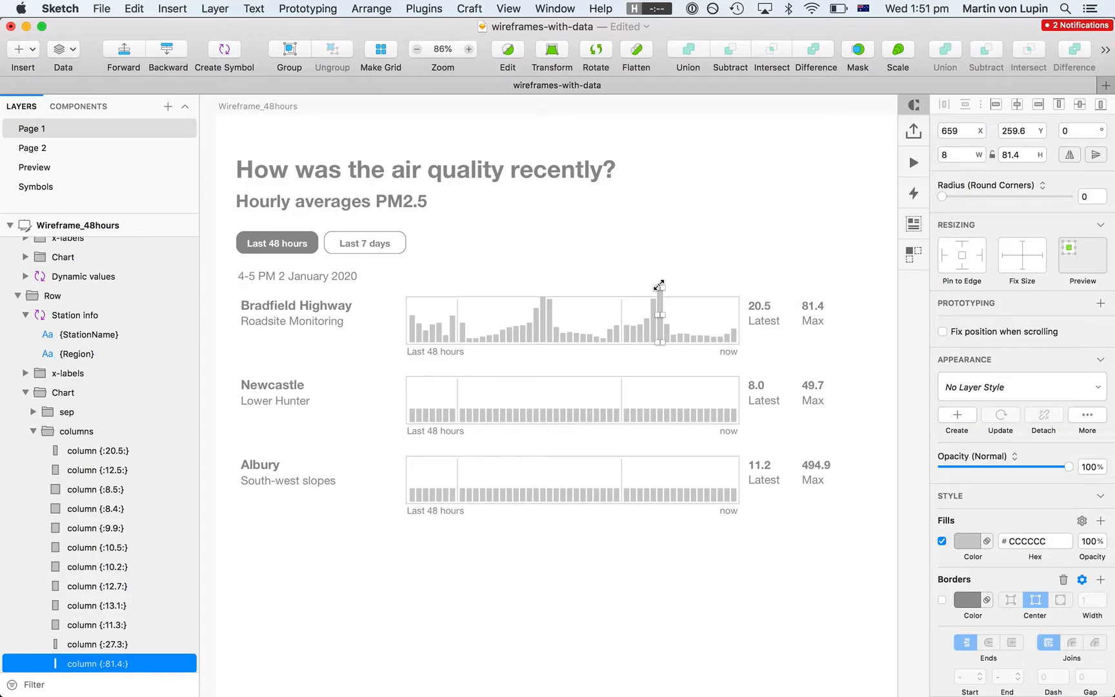
click(1023, 154)
key(Return)
click(700, 296)
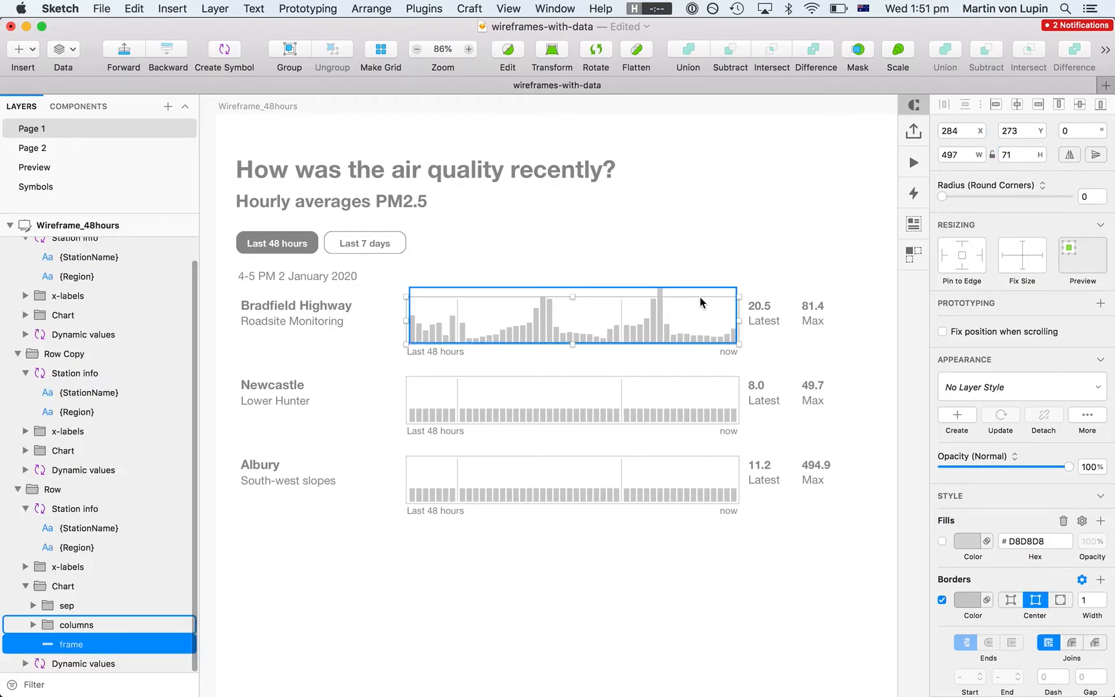
Select all the column layers in the Bradfield Highway chart
click(416, 337)
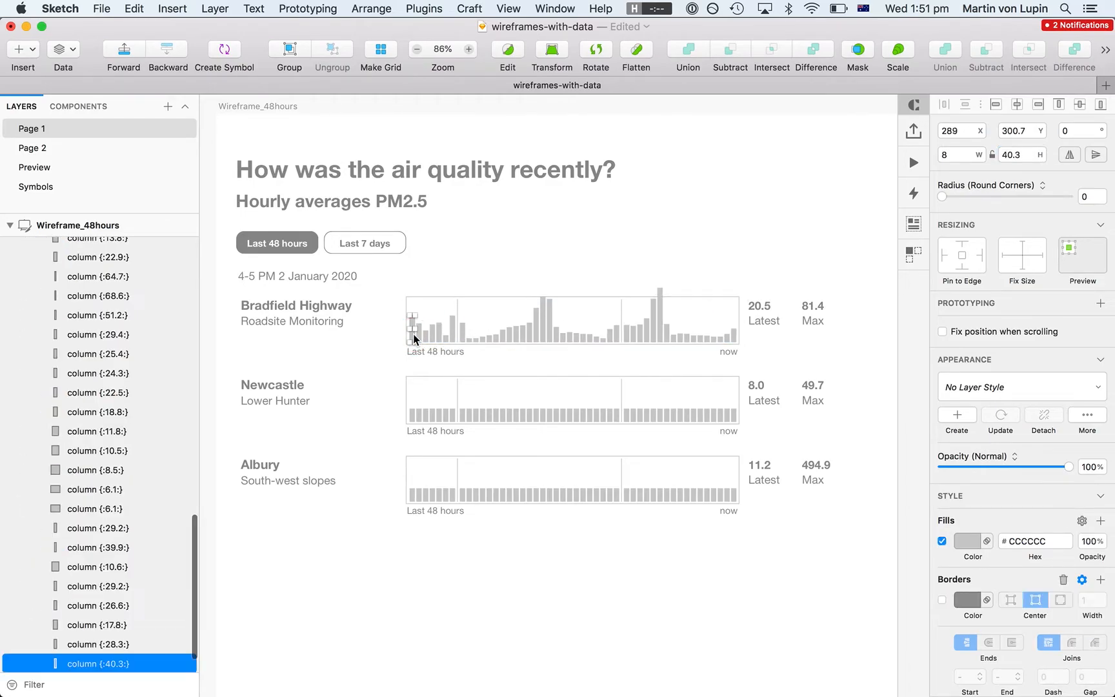
scroll(87, 535, up, 10)
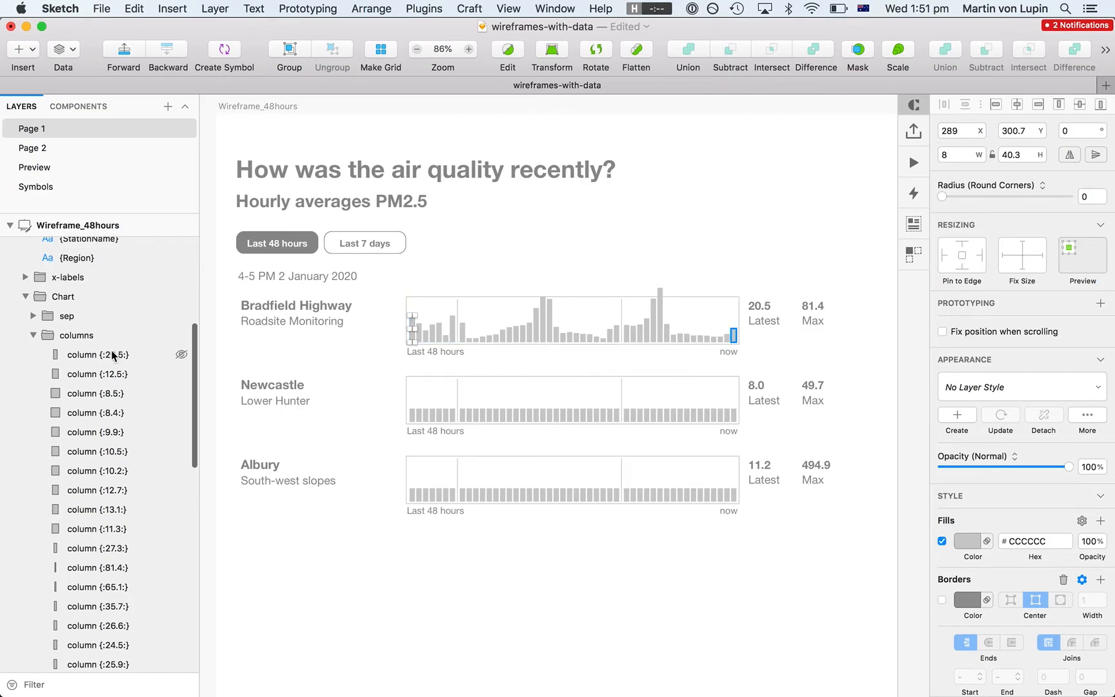
key(super+a)
Create a Chippen charts defined bar chart from the selected columns, keeping the prefilled comma separated values and setting the maximum height to 67 px
click(426, 8)
mouse_move(452, 56)
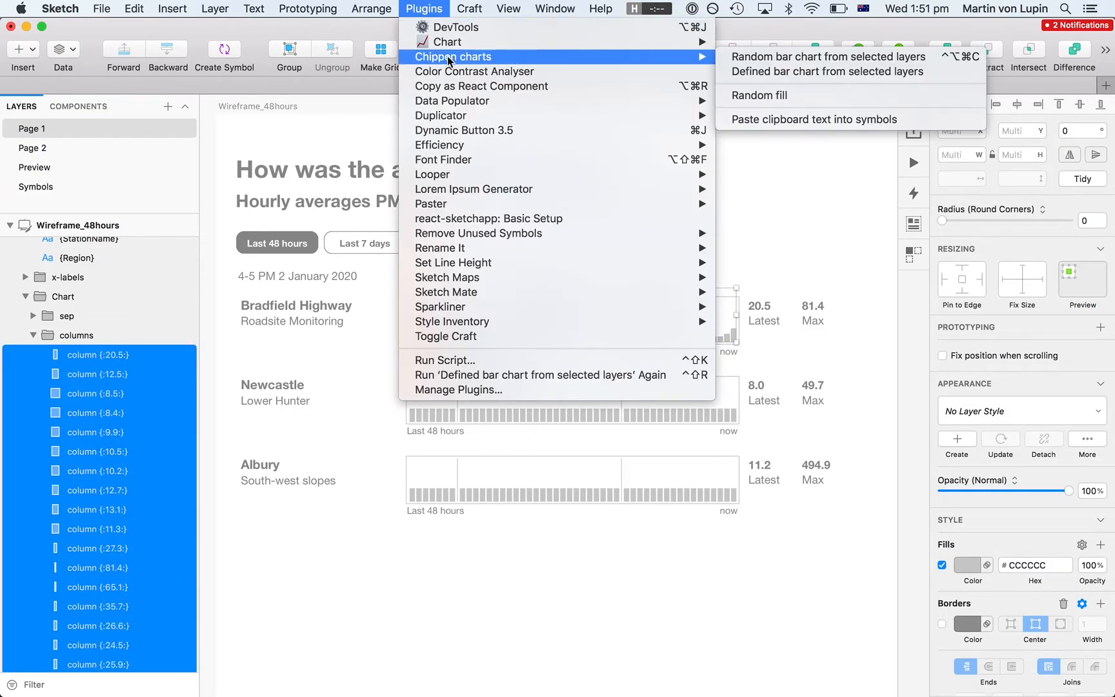
click(754, 70)
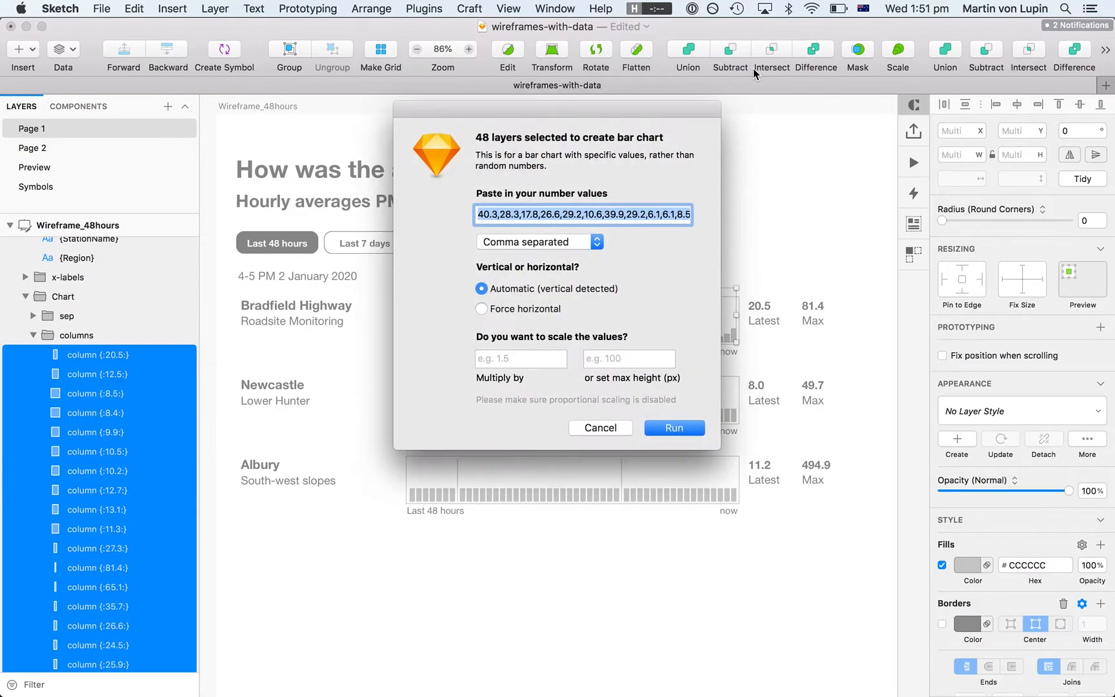
click(608, 208)
key(super+Right)
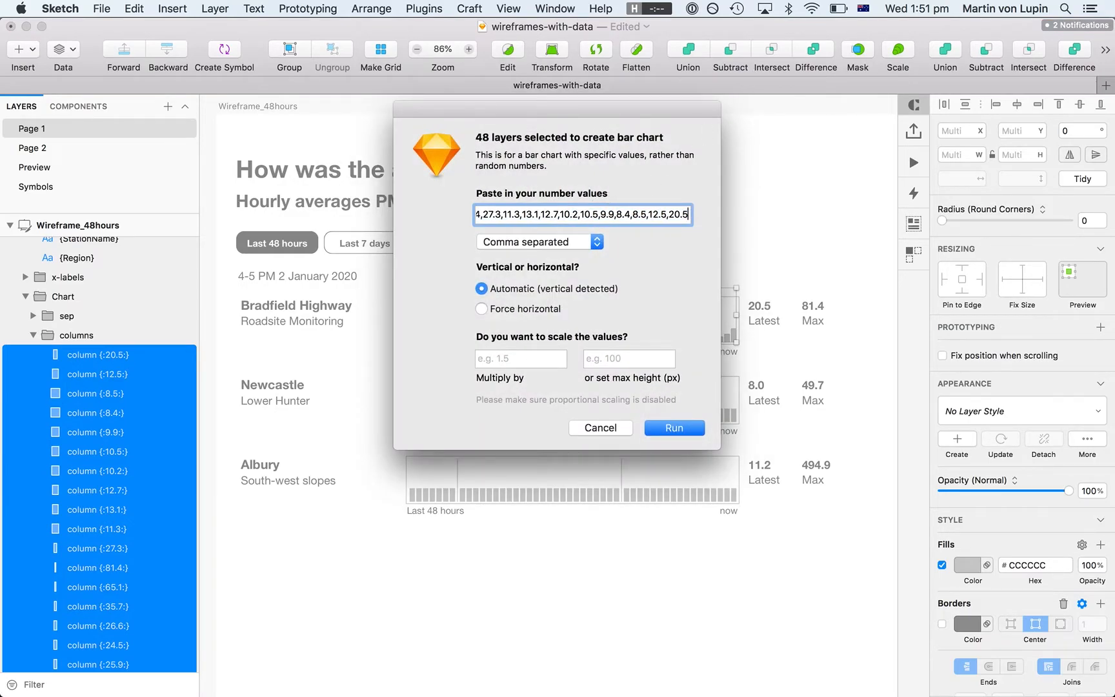
click(495, 216)
key(super+Left)
key(super+Right)
key(super+a)
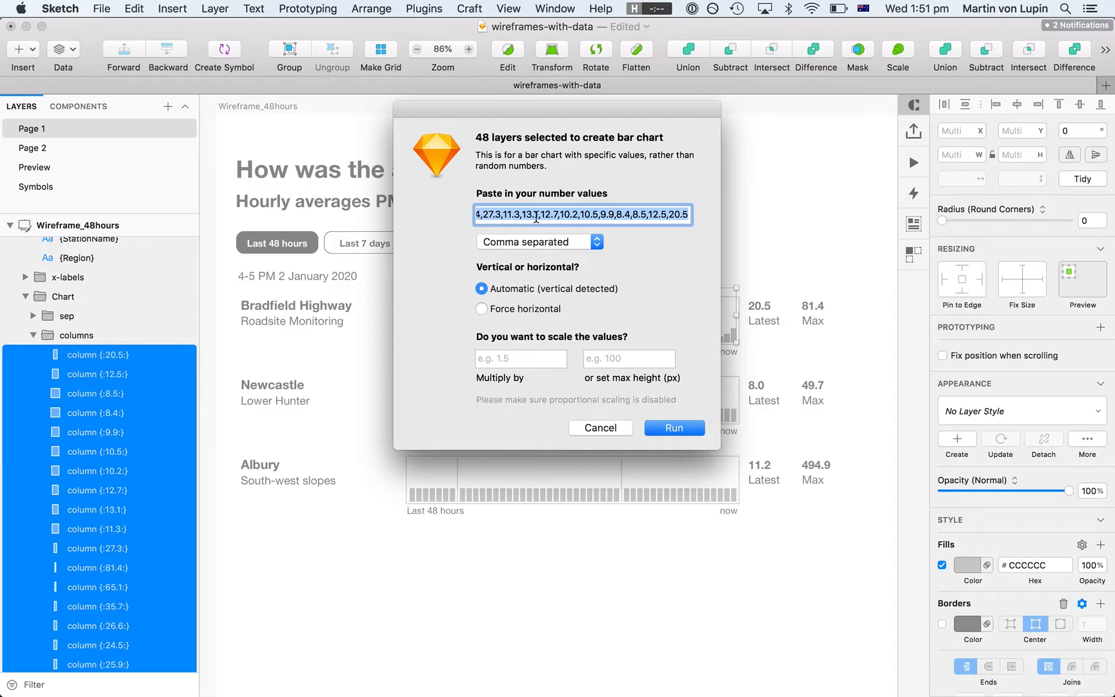
click(606, 359)
text(67)
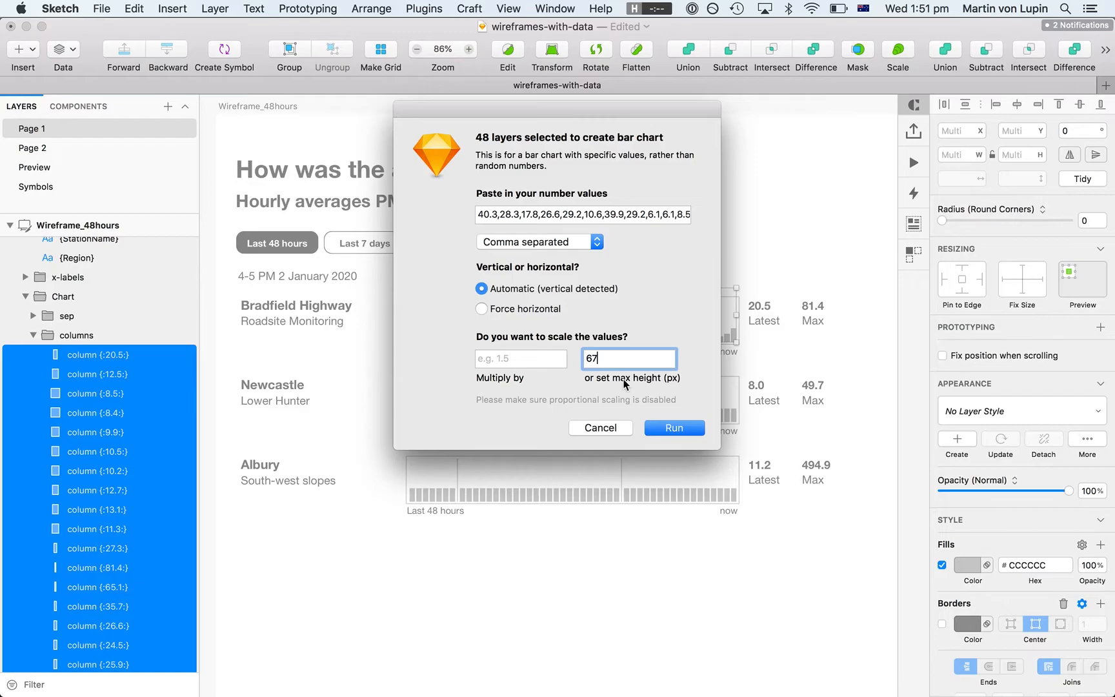
click(670, 431)
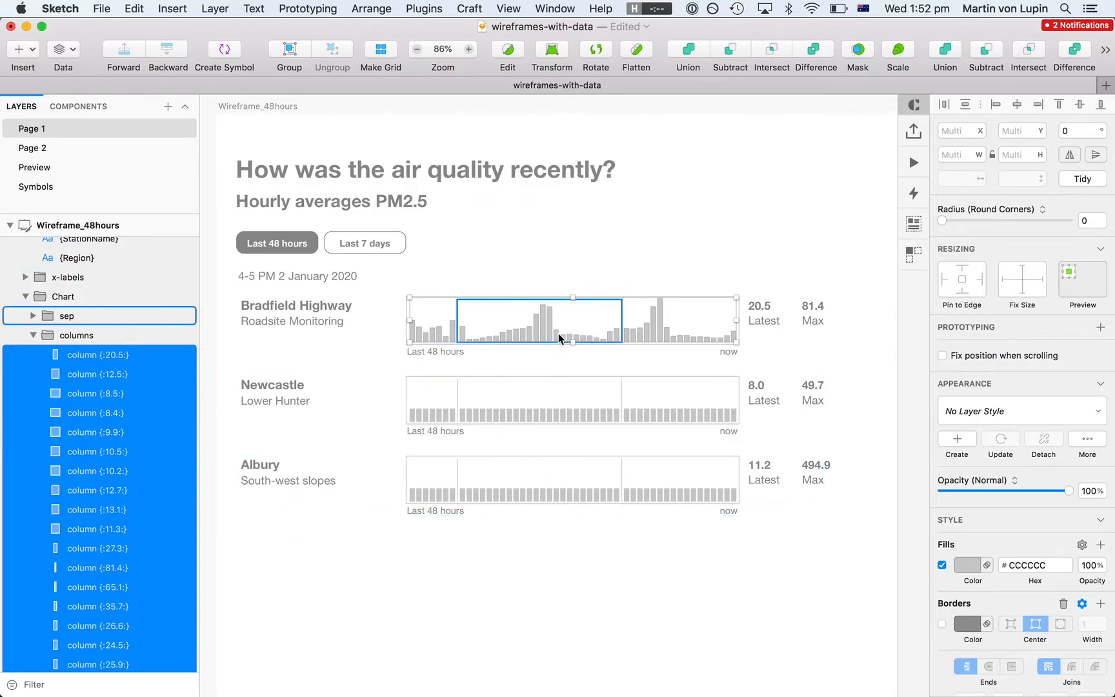
Try to create the defined bar chart from the copied values as comma separated, multiplied by 0.67, and undo it
click(424, 8)
mouse_move(490, 57)
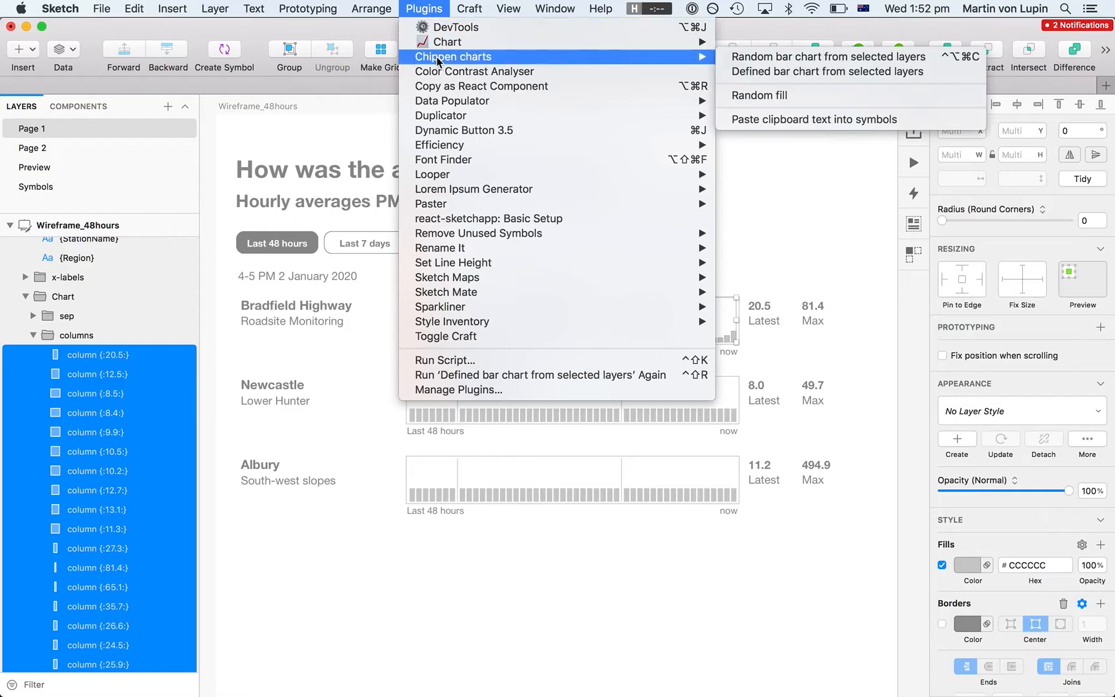
click(787, 71)
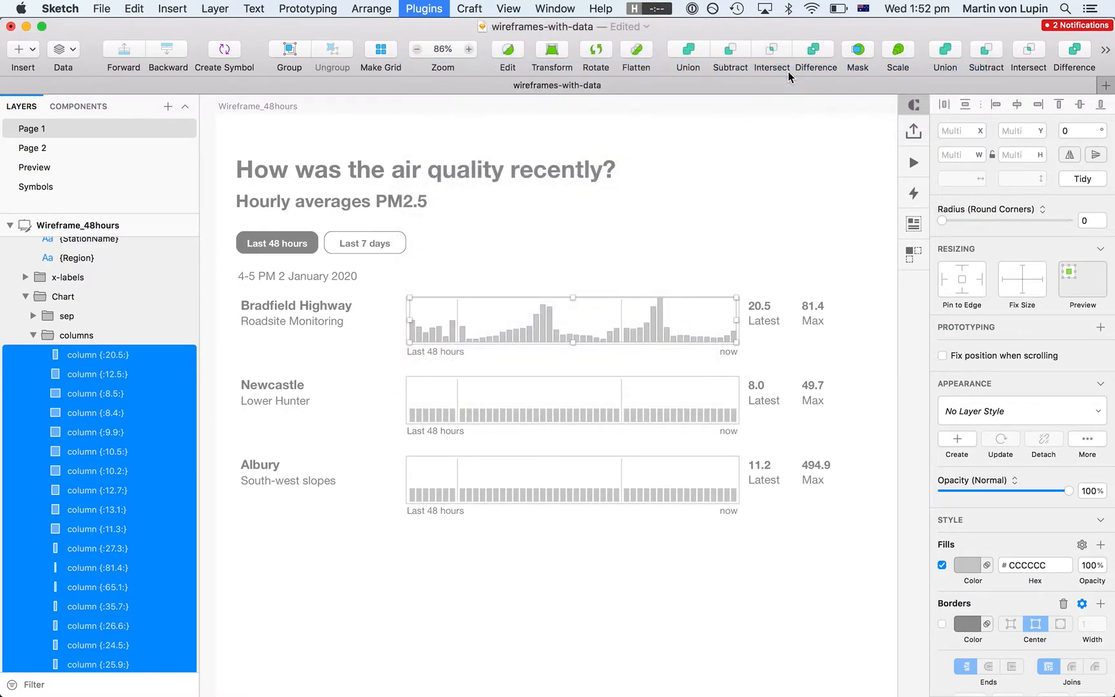
key(super+v)
drag(682, 106, 395, 121)
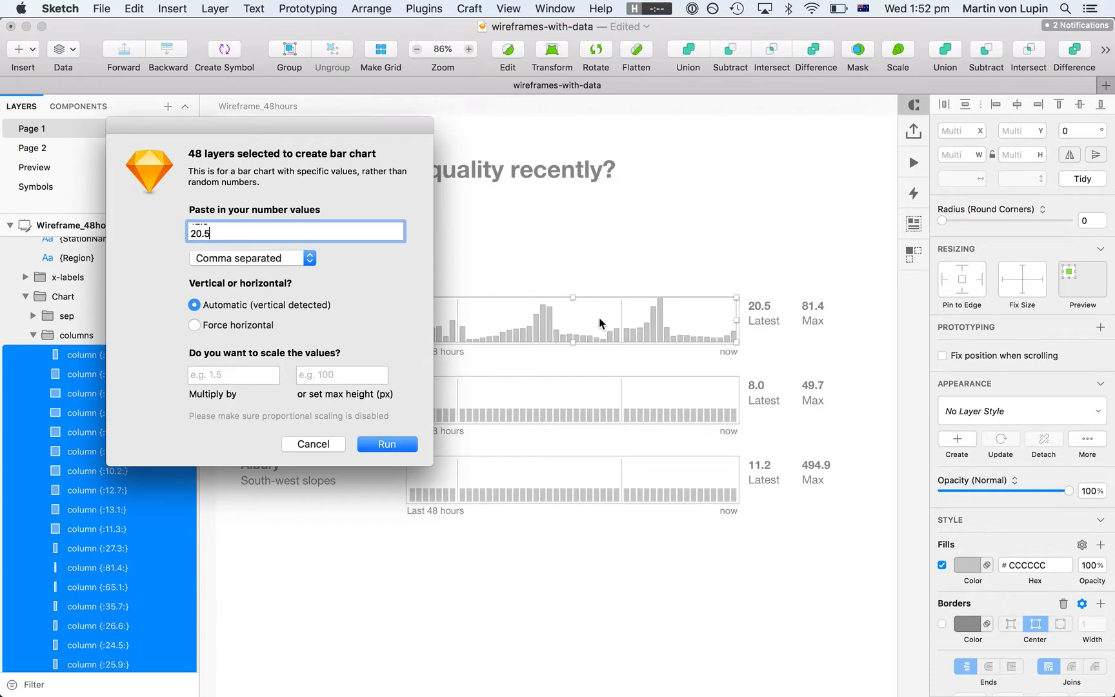
click(252, 373)
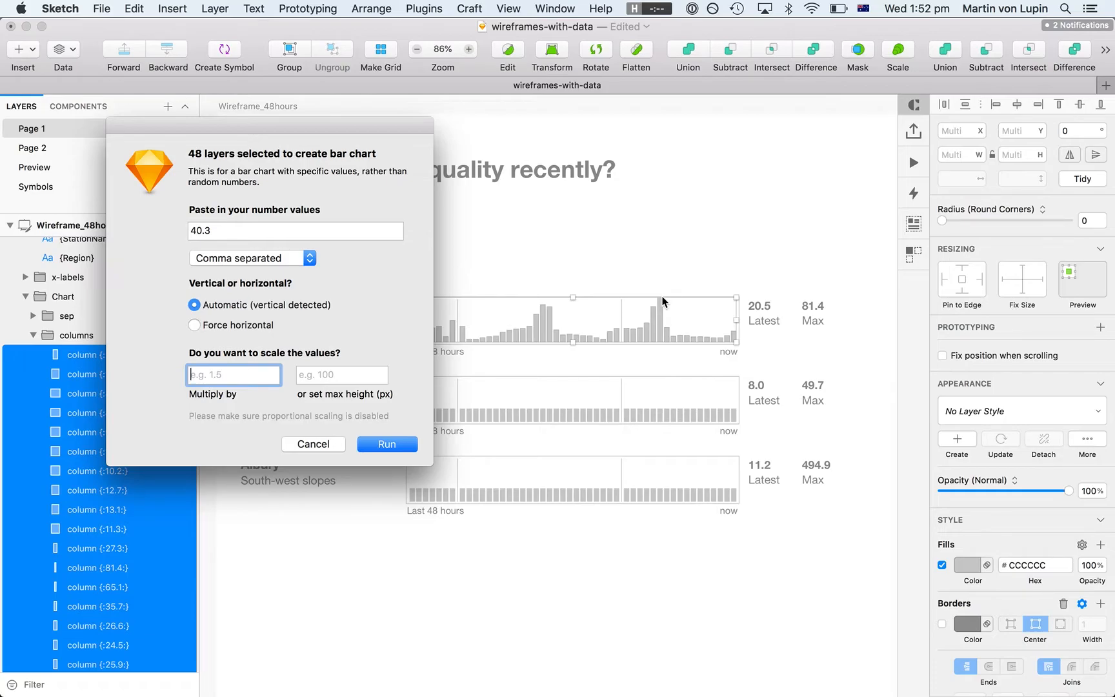
click(228, 376)
text(0.67)
click(395, 446)
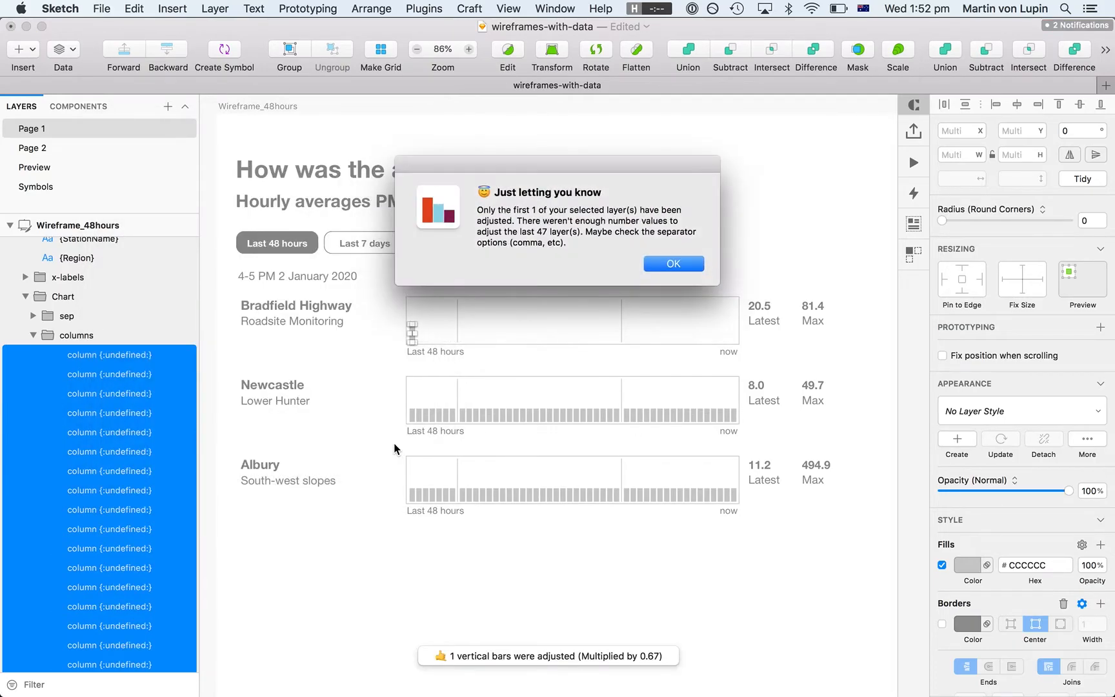
key(Return)
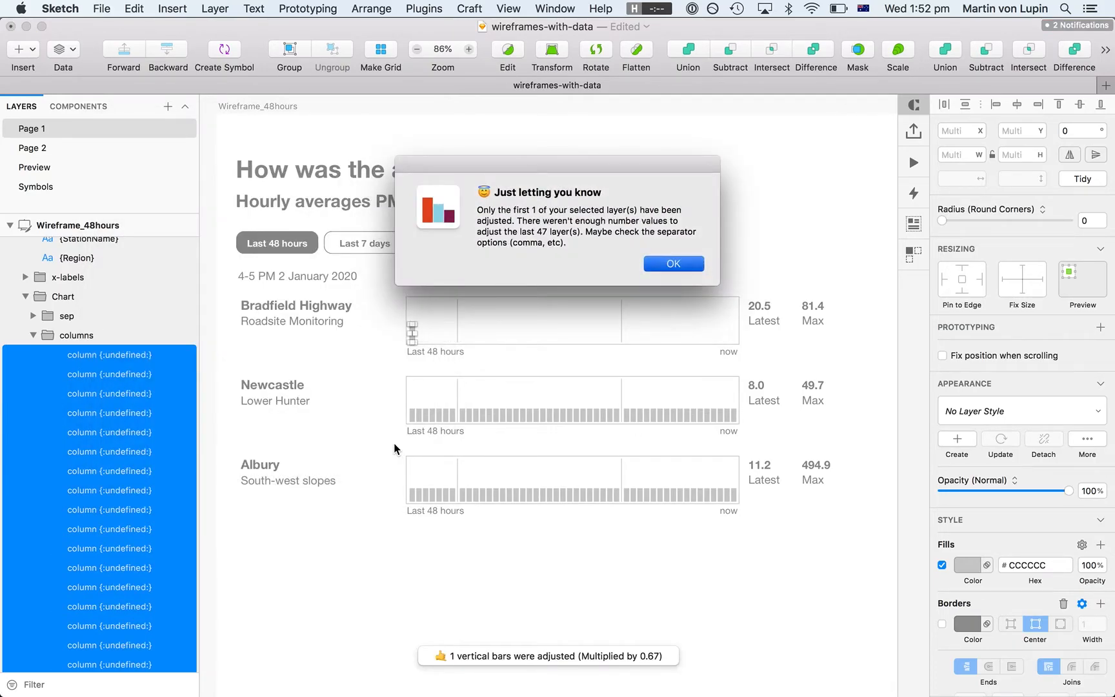
key(super+z)
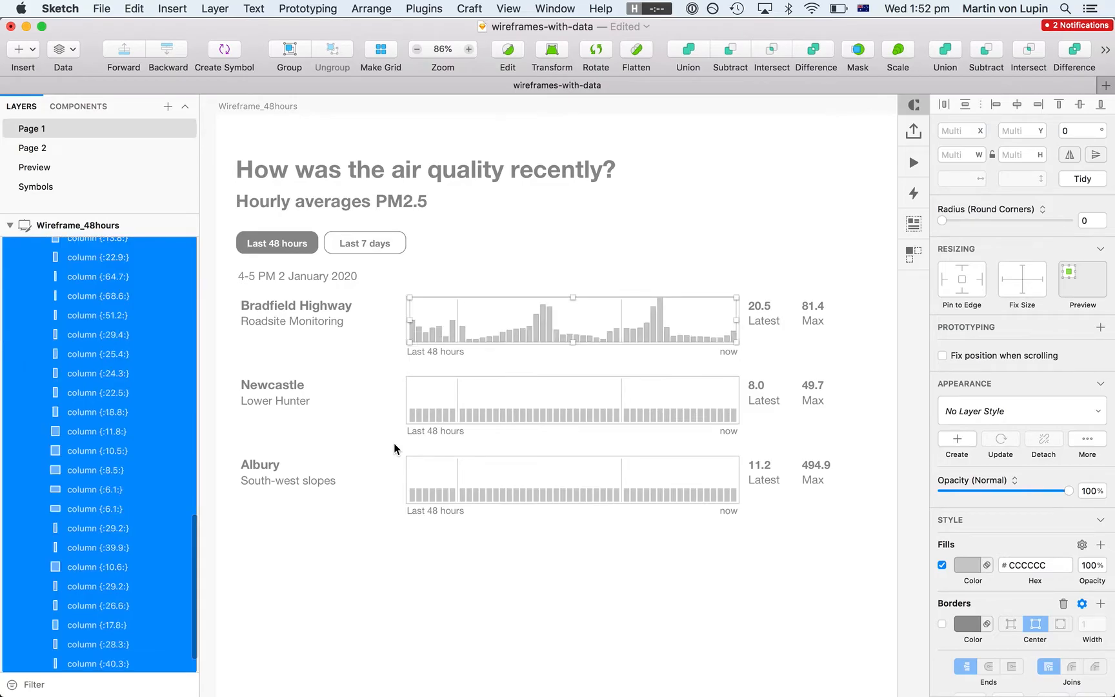
Create a Chippen charts defined bar chart from the selected Bradfield Highway columns, using the copied values as line break separated, multiplied by 0.67
click(418, 8)
mouse_move(449, 60)
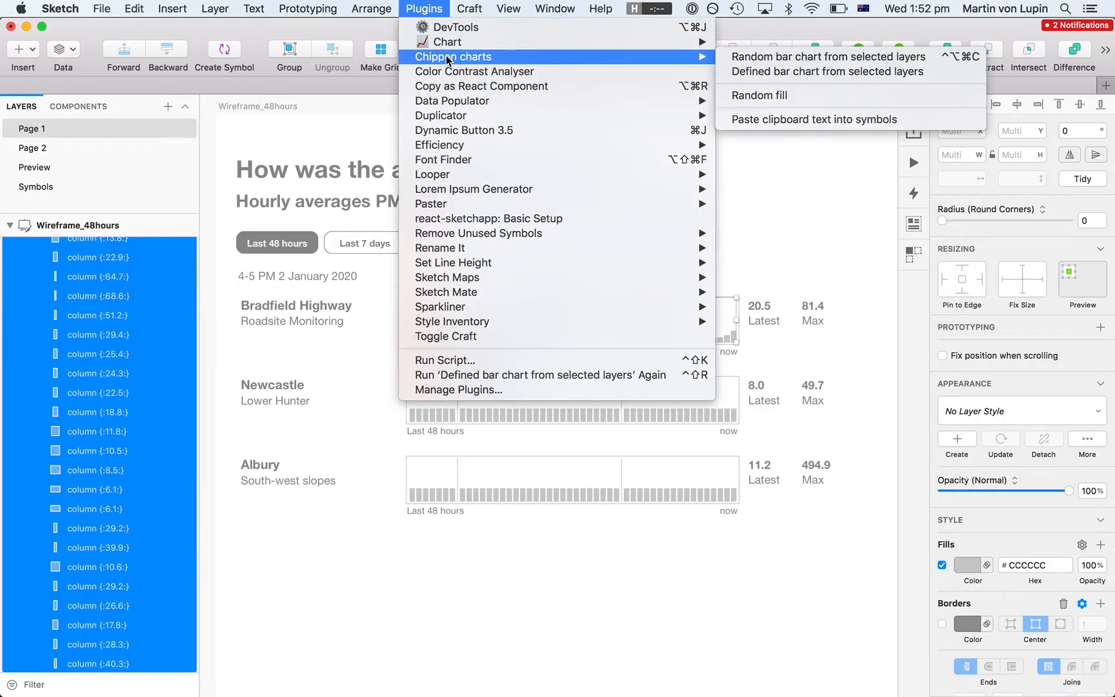
click(772, 70)
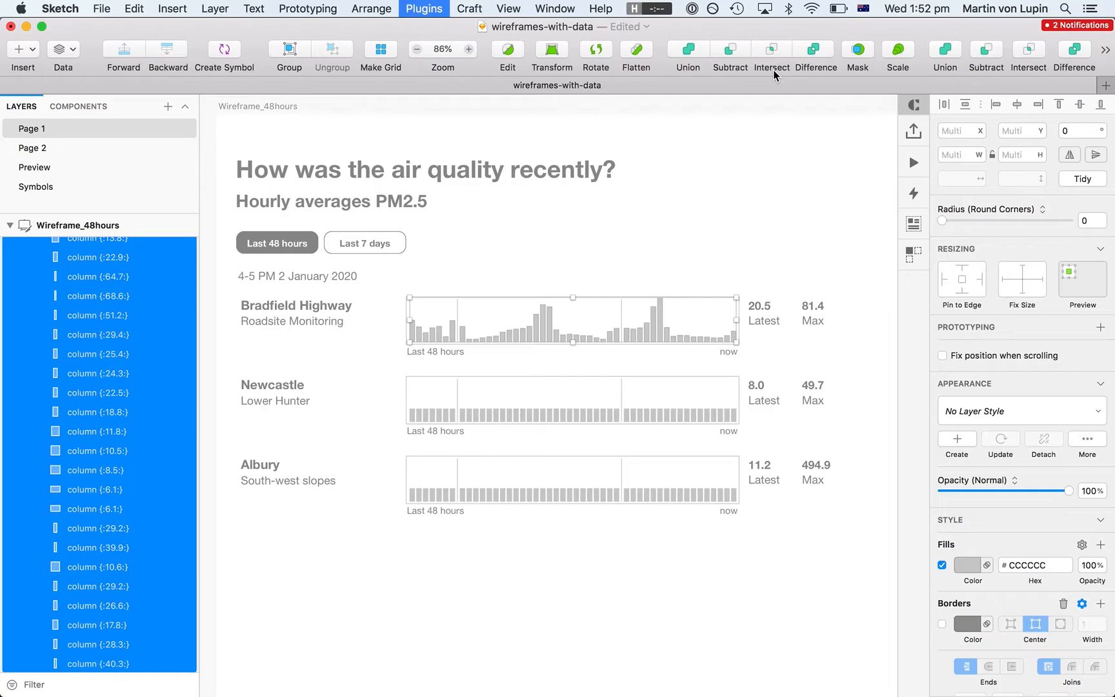
key(super+v)
click(526, 242)
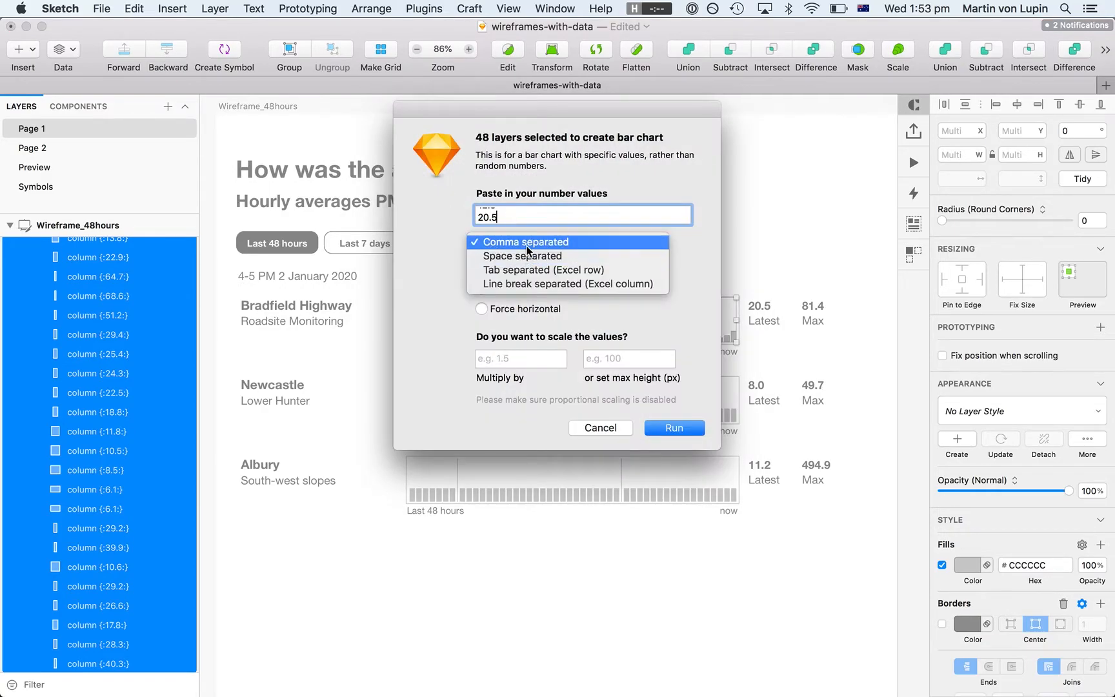
click(521, 284)
click(505, 360)
text(0.67)
click(672, 429)
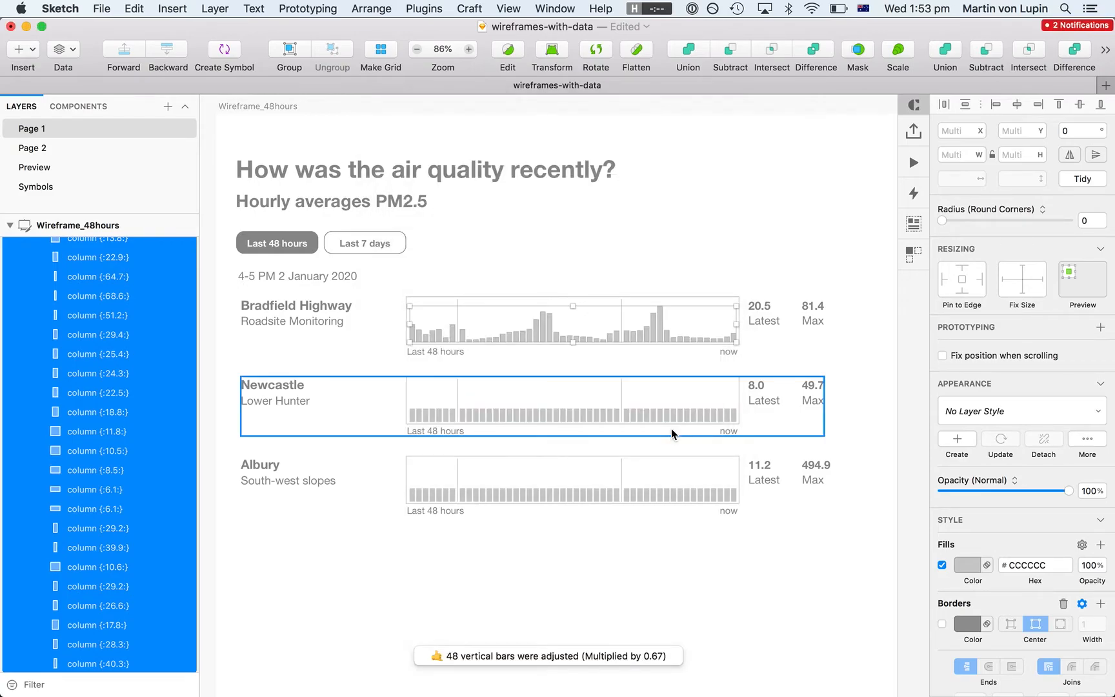
Select the first Newcastle column, copy the Newcastle hourly PM2.5 values D4:D51 from the data_48hrs sheet in Excel, and return to Sketch
click(412, 416)
key(super+Tab)
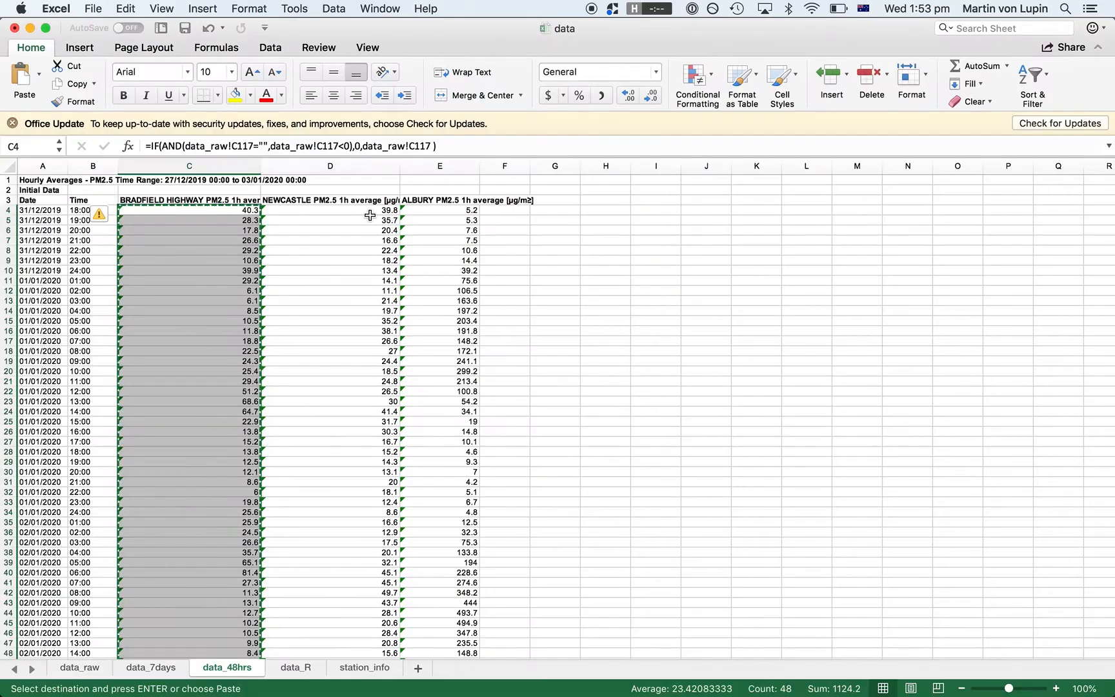
click(356, 219)
click(356, 210)
scroll(356, 210, down, 5)
shift+click(356, 459)
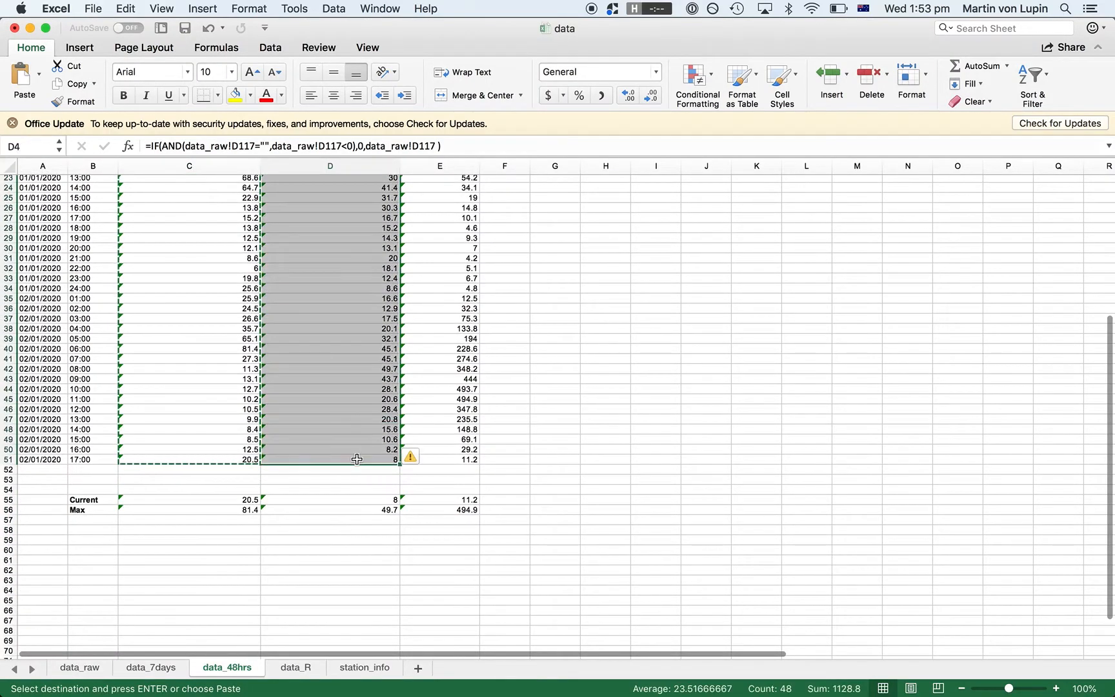
key(super+c)
scroll(357, 459, up, 5)
key(super+Tab)
click(431, 8)
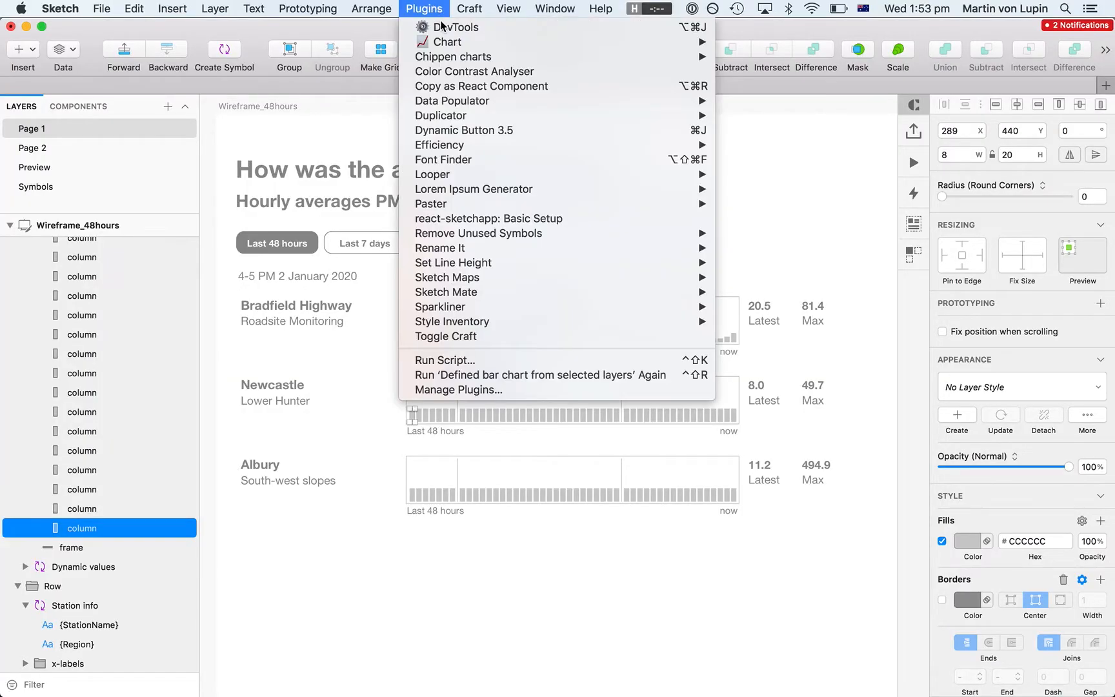
mouse_move(450, 61)
click(822, 72)
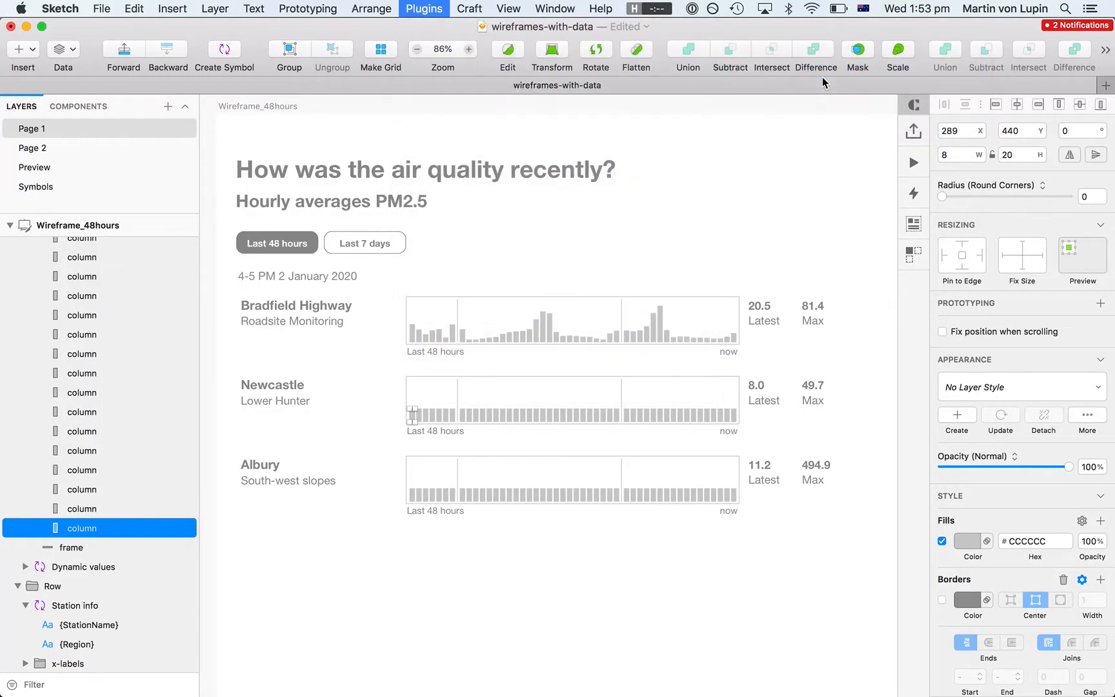
click(665, 253)
key(Escape)
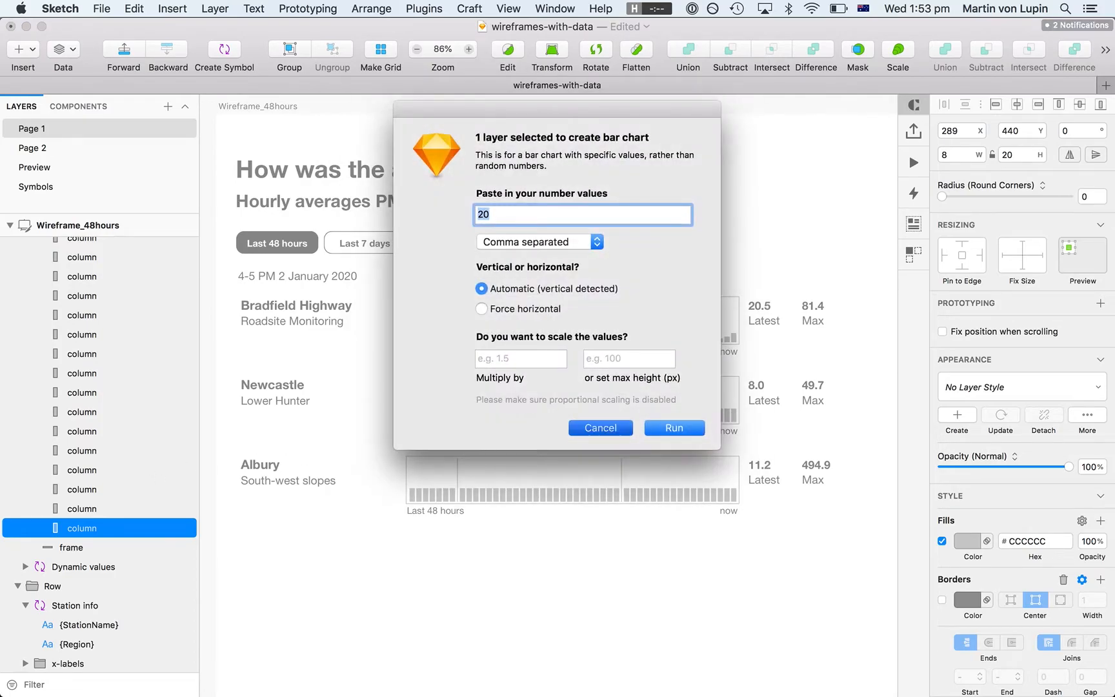
Select all the Newcastle columns and create a Chippen charts defined bar chart from the copied values as line break separated, multiplied by 0.67
scroll(35, 446, up, 10)
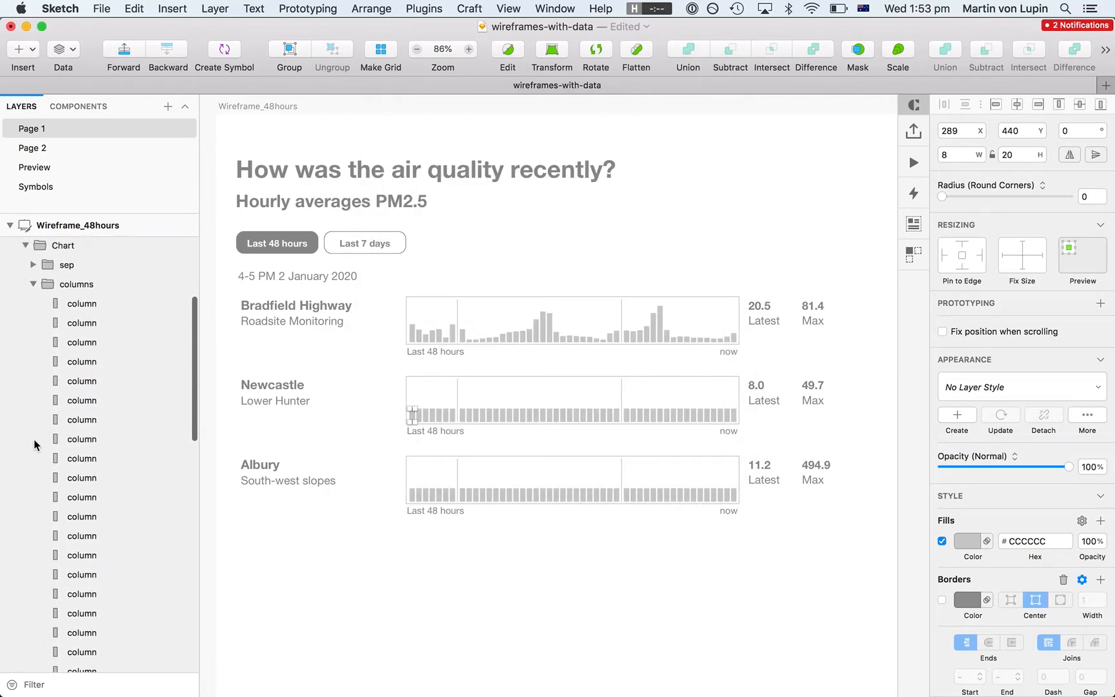
key(super+a)
click(424, 9)
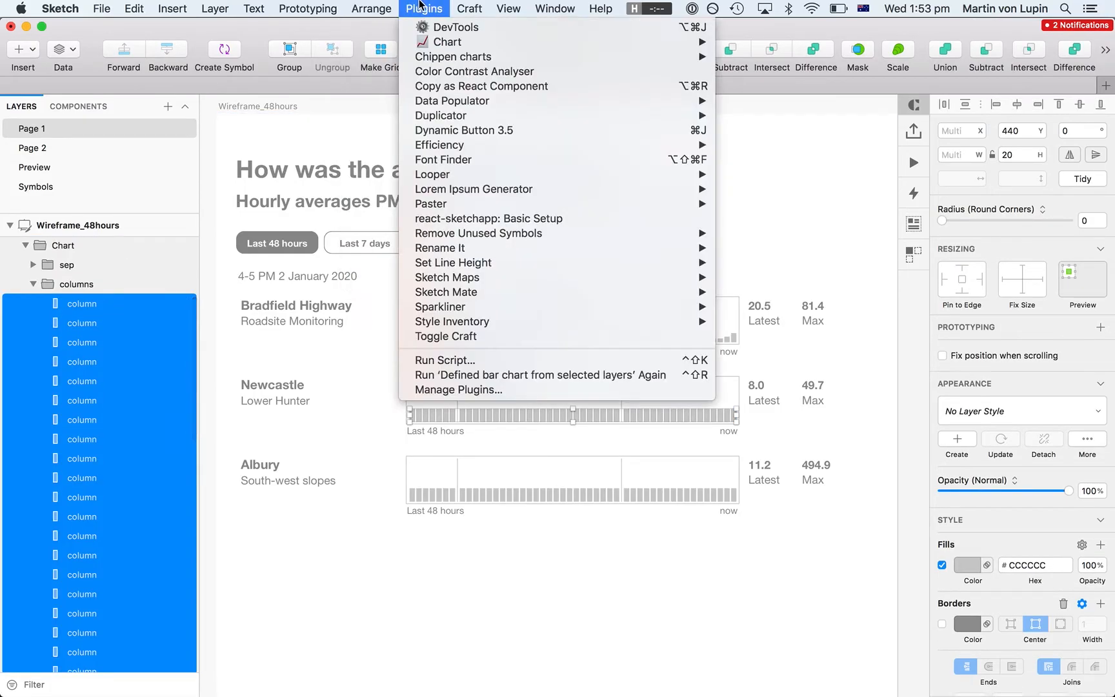
mouse_move(453, 56)
click(796, 71)
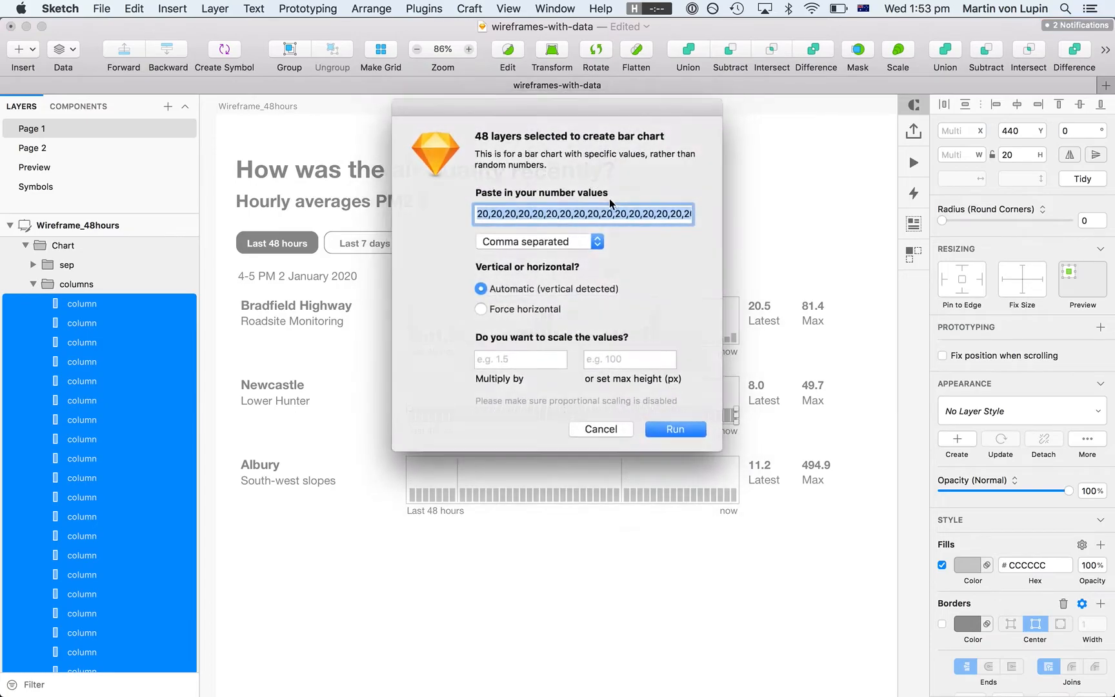
key(super+v)
click(560, 241)
click(555, 282)
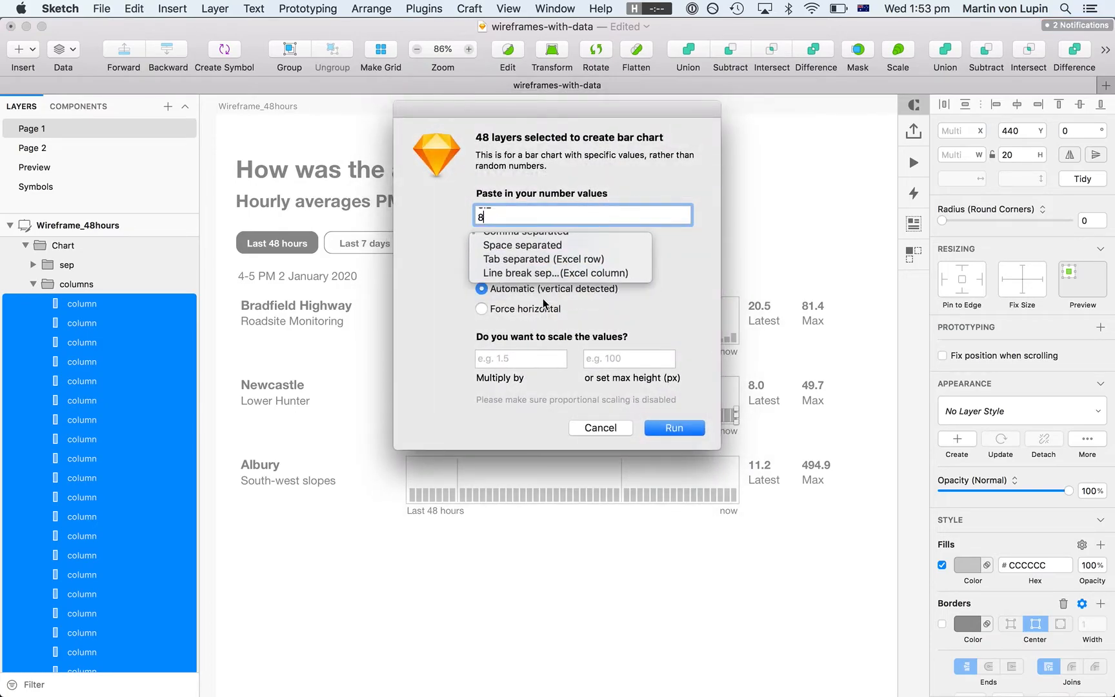
click(516, 359)
text(0.67)
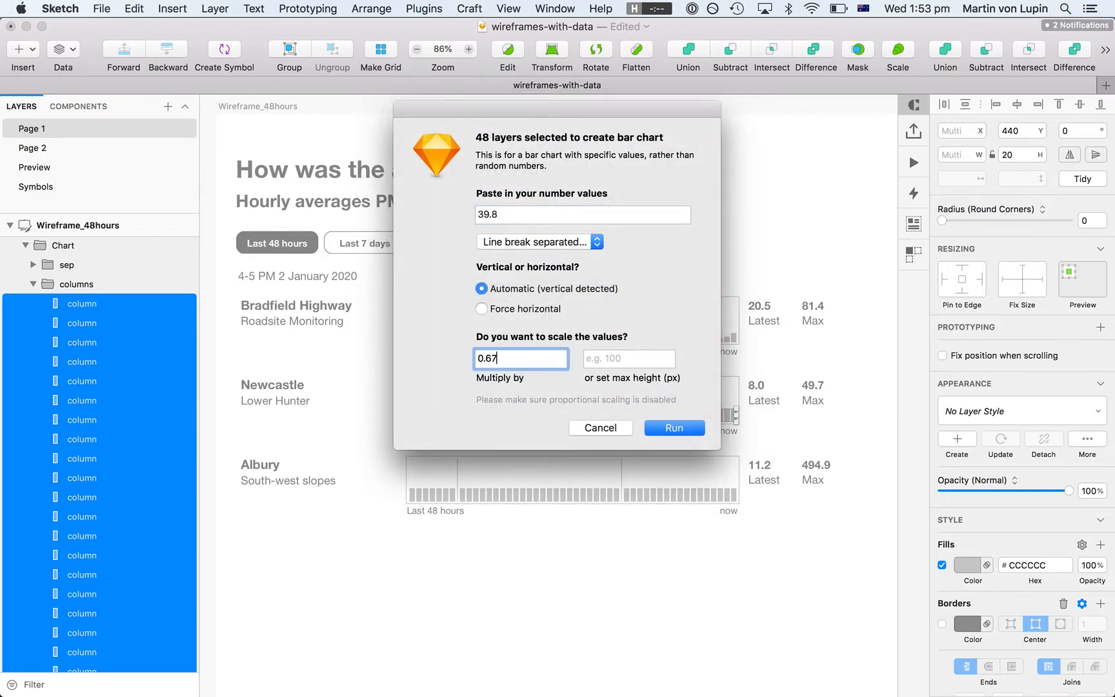
click(670, 429)
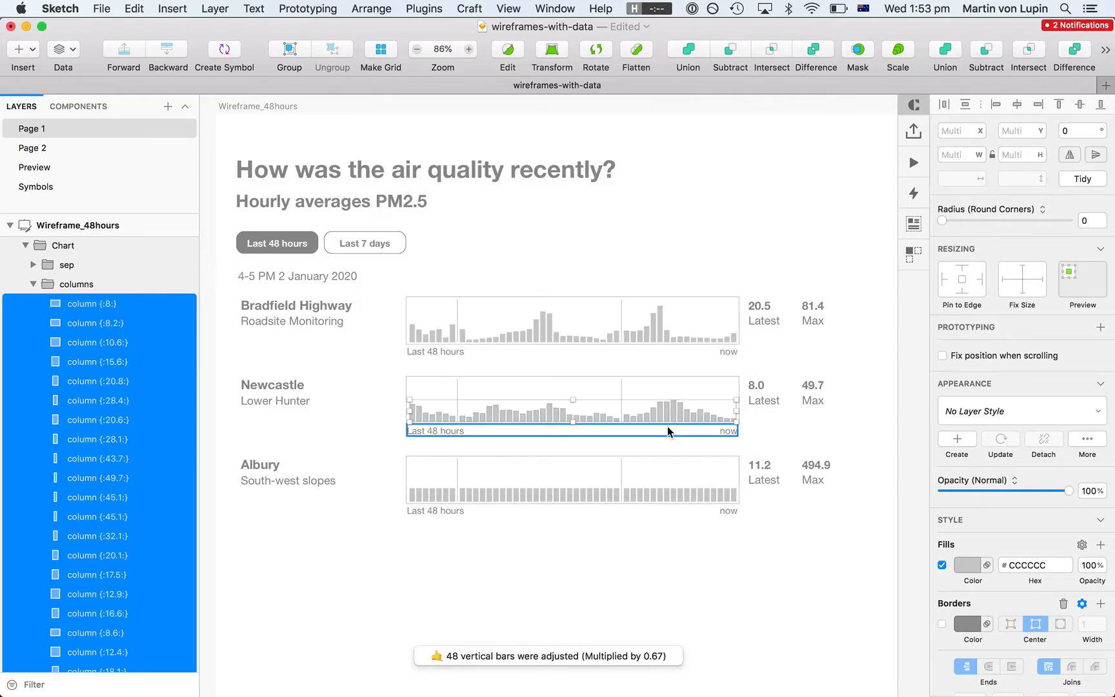
Compare the first columns of the Bradfield Highway and Newcastle charts, checking their heights and layer names
key(Escape)
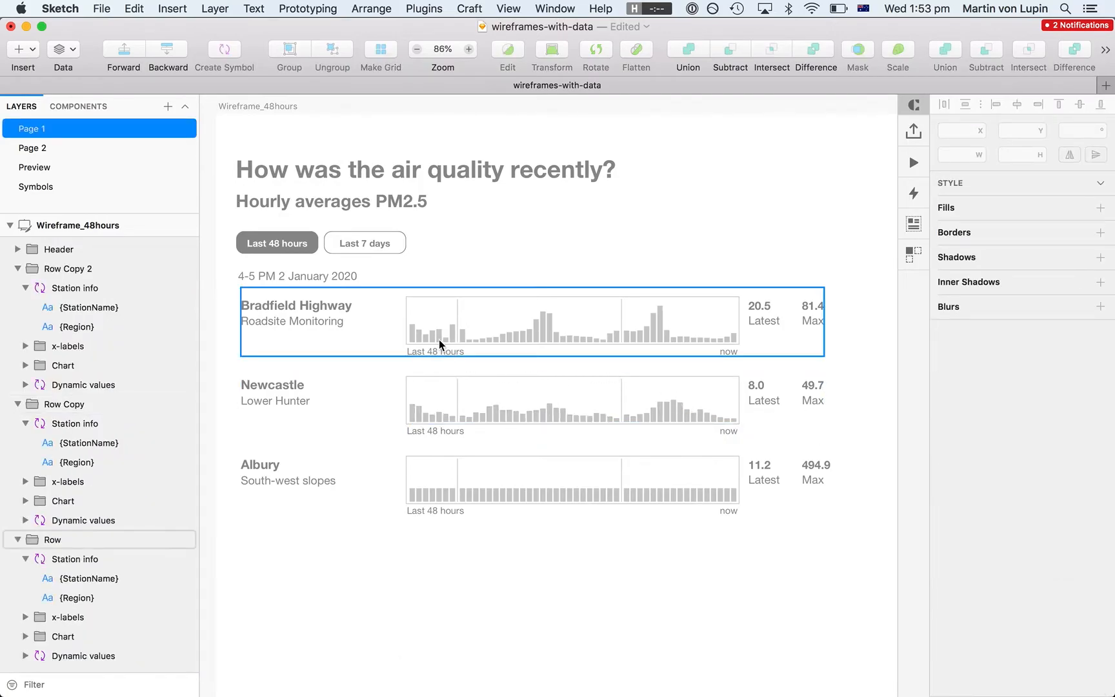
super+click(412, 333)
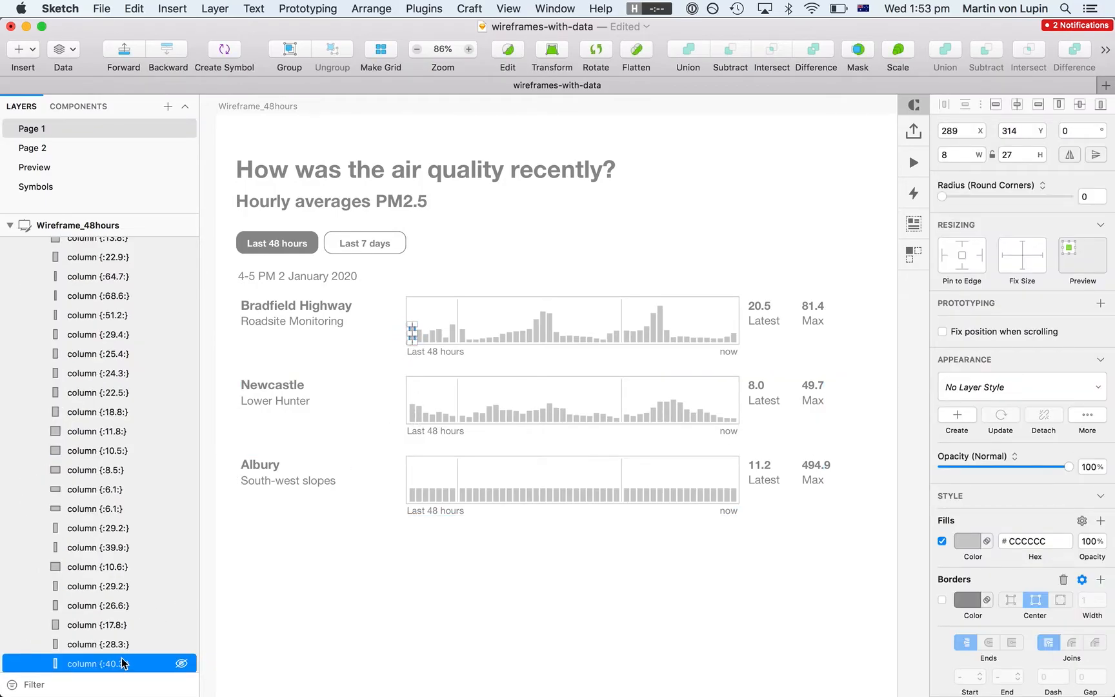
super+click(412, 413)
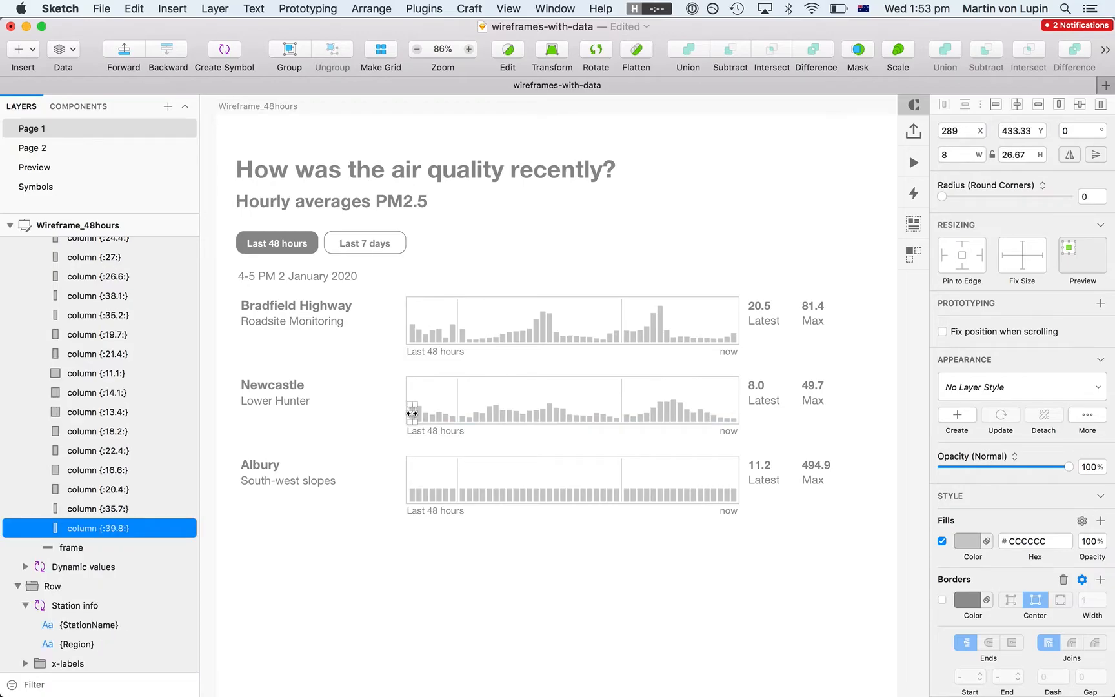
Check the height and layer name of the first Bradfield Highway column
super+click(412, 339)
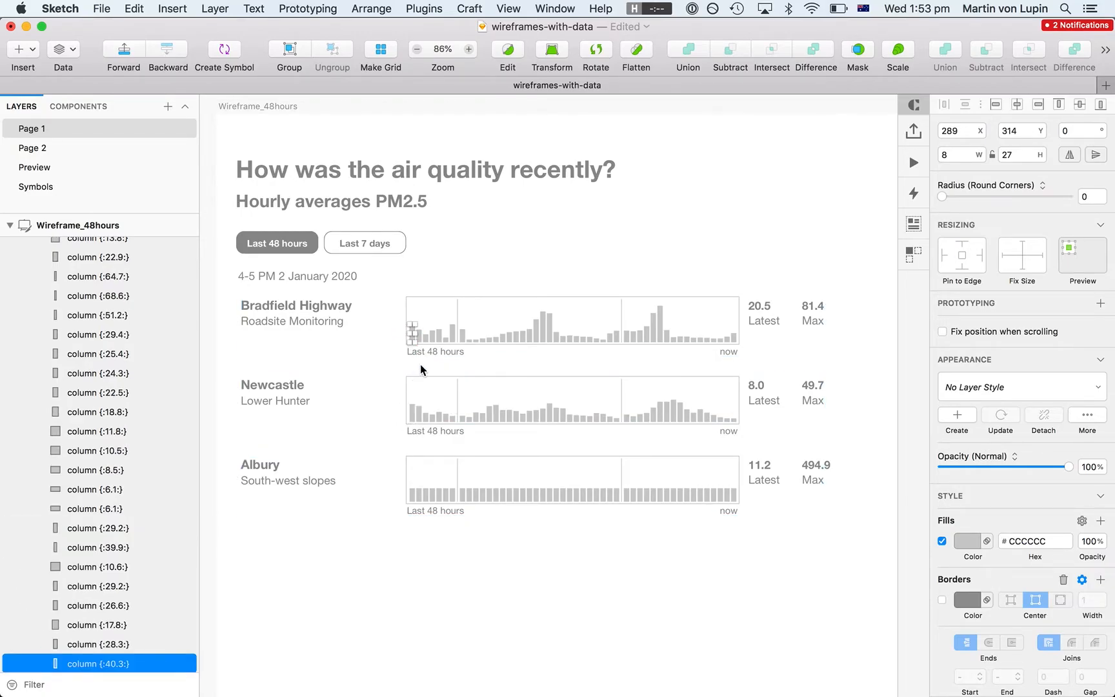
click(419, 367)
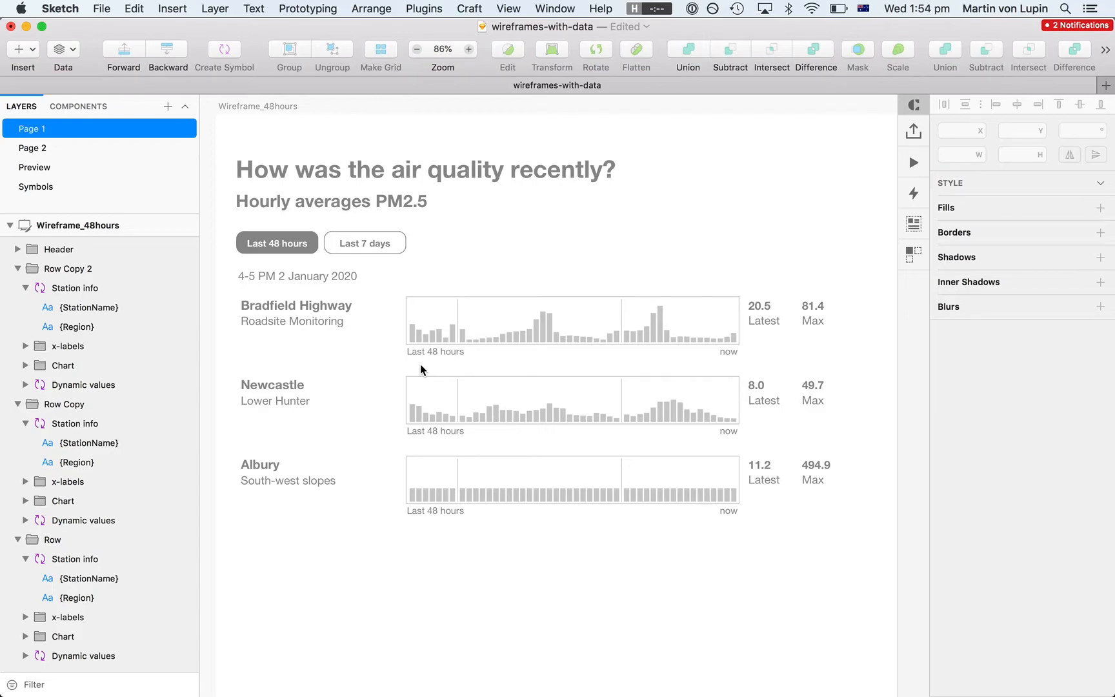
Copy the Albury hourly PM2.5 values E4:E51 from the data_48hrs sheet in Excel and return to Sketch
key(super+Tab)
key(super+Tab)
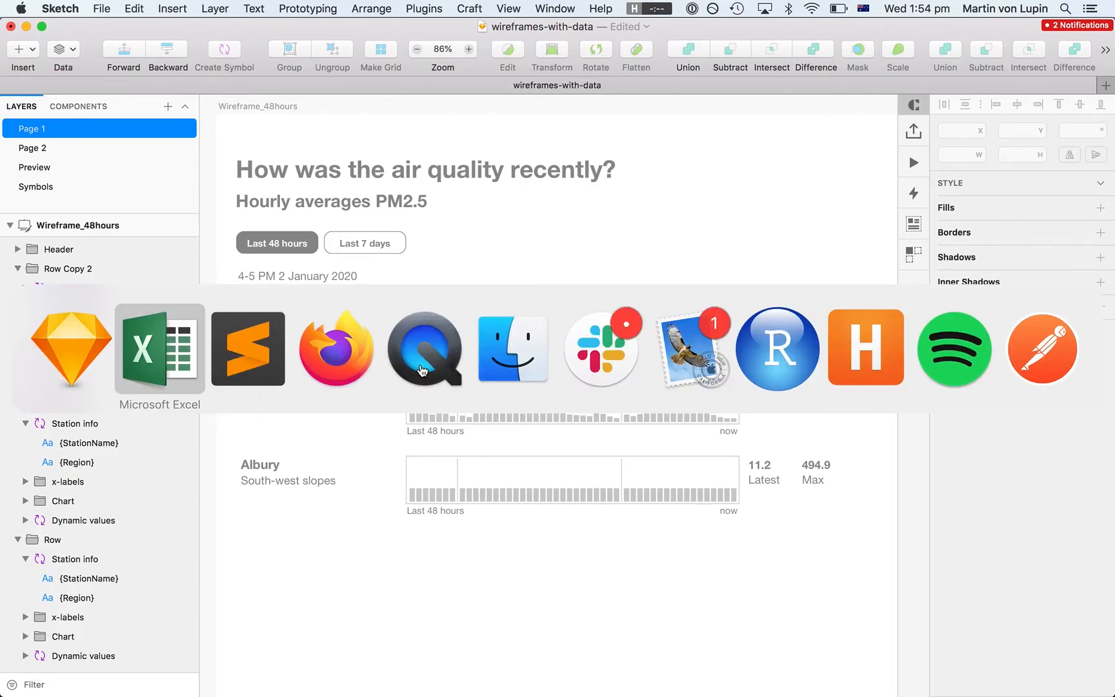
key(super+shift+Tab)
click(454, 212)
scroll(456, 286, down, 10)
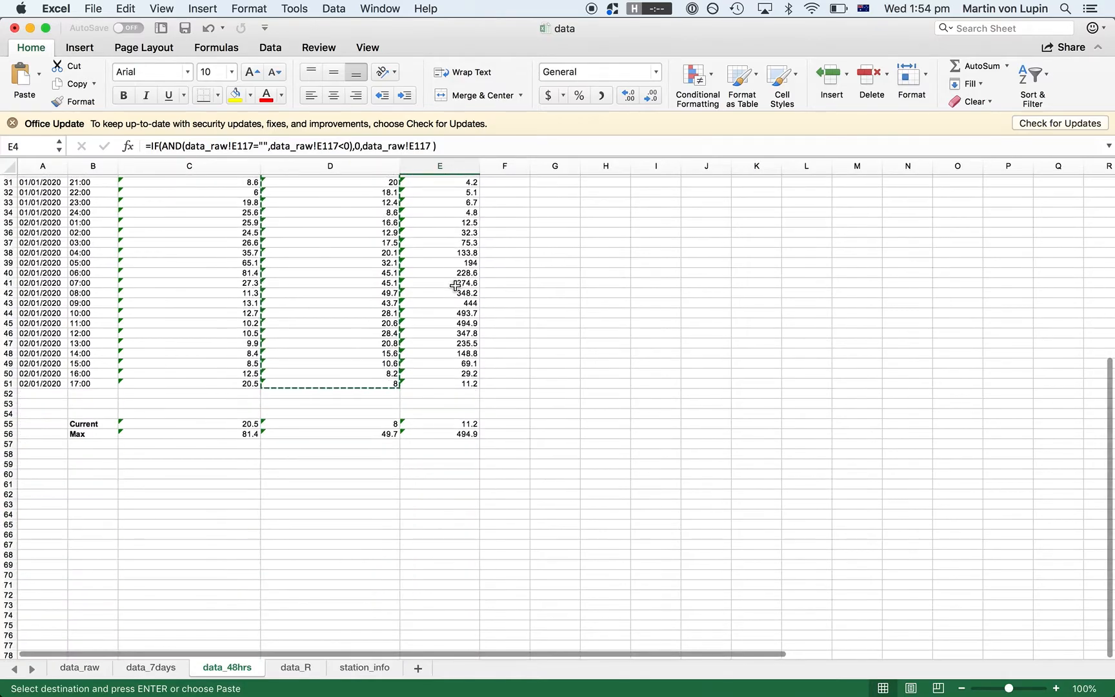
shift+click(444, 382)
scroll(444, 381, up, 10)
key(super+Tab)
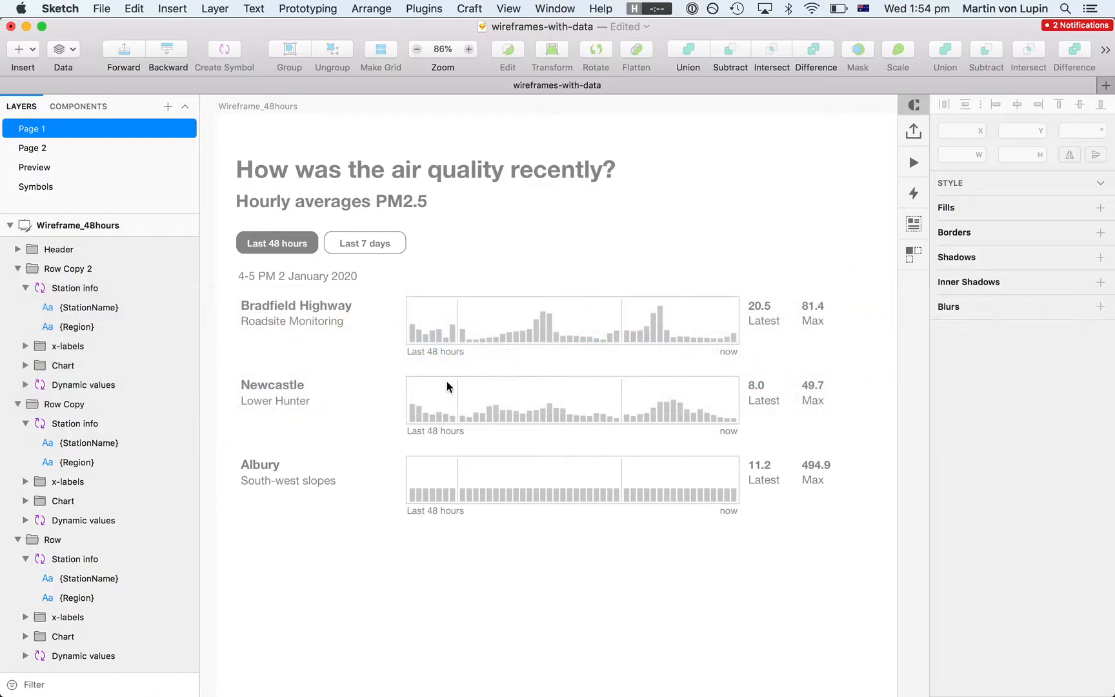
Select all the Albury columns and create a Chippen charts defined bar chart from the copied line break separated values, multiplied by 0.67
super+click(411, 494)
scroll(153, 508, up, 5)
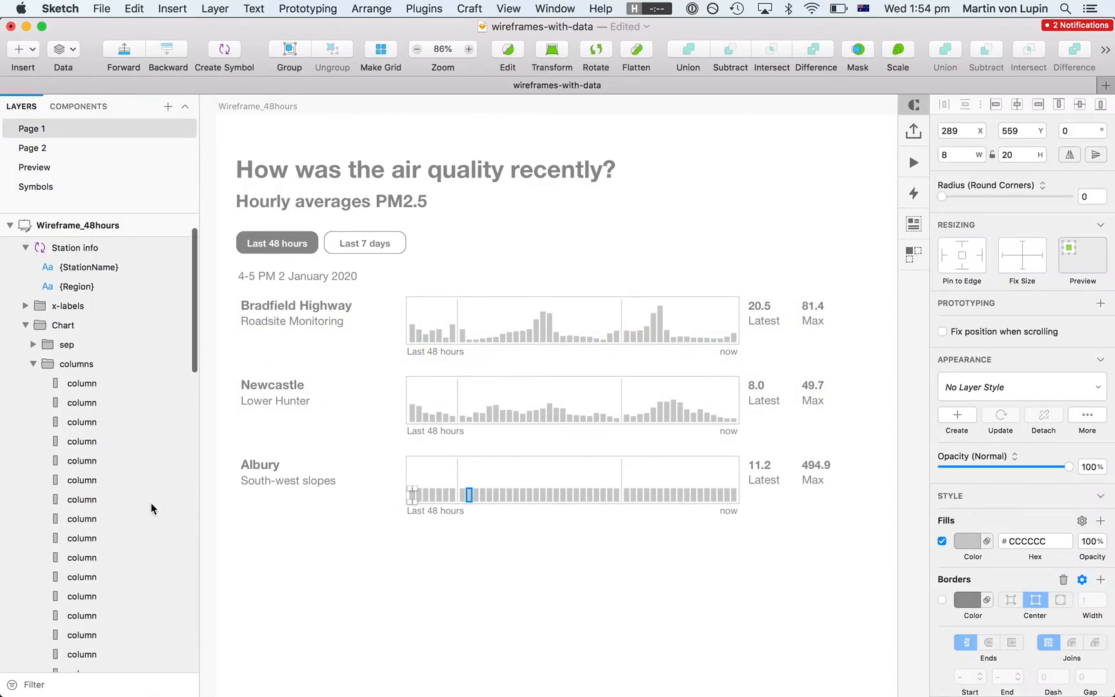
shift+click(95, 387)
click(459, 9)
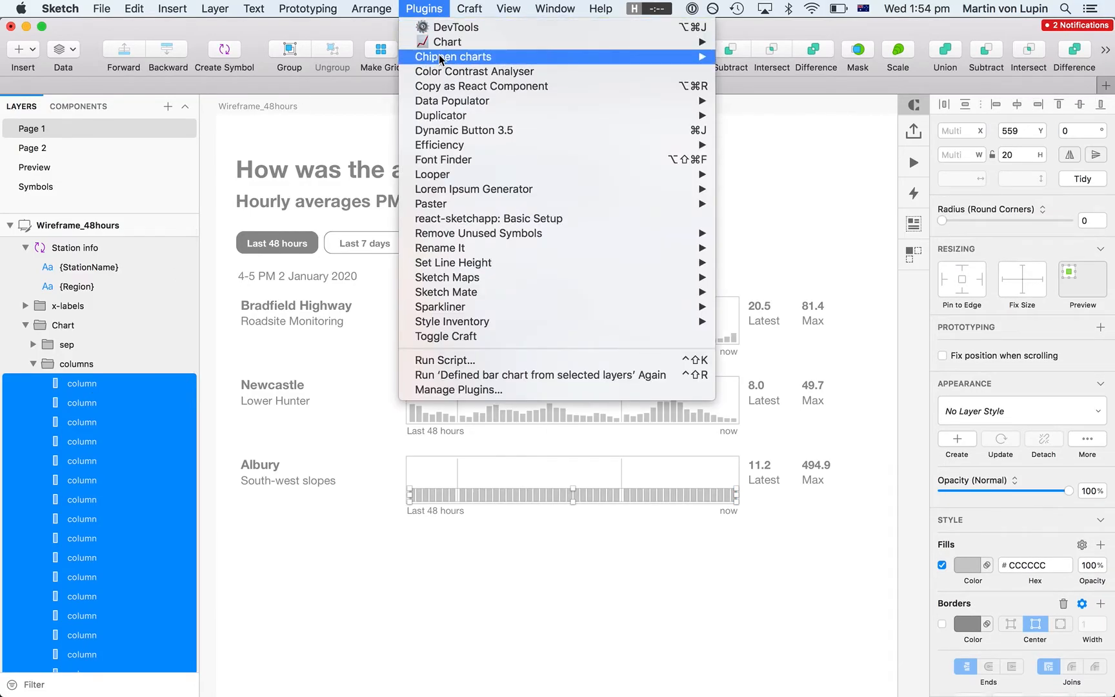
mouse_move(439, 60)
click(858, 70)
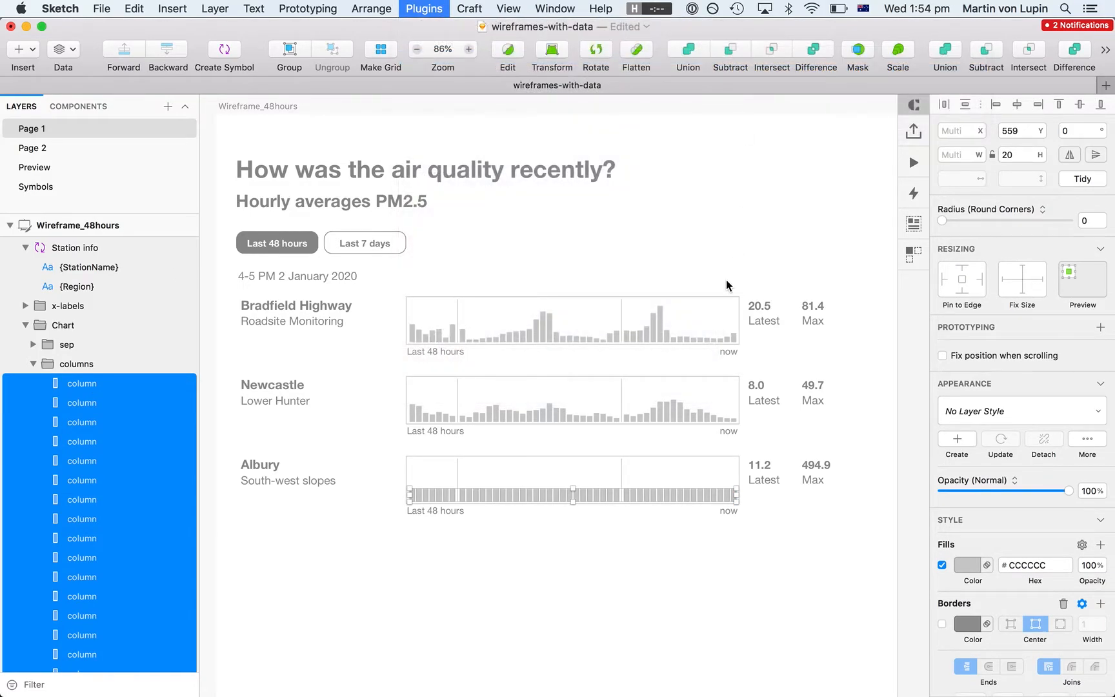
key(cmd+v)
click(570, 255)
click(546, 284)
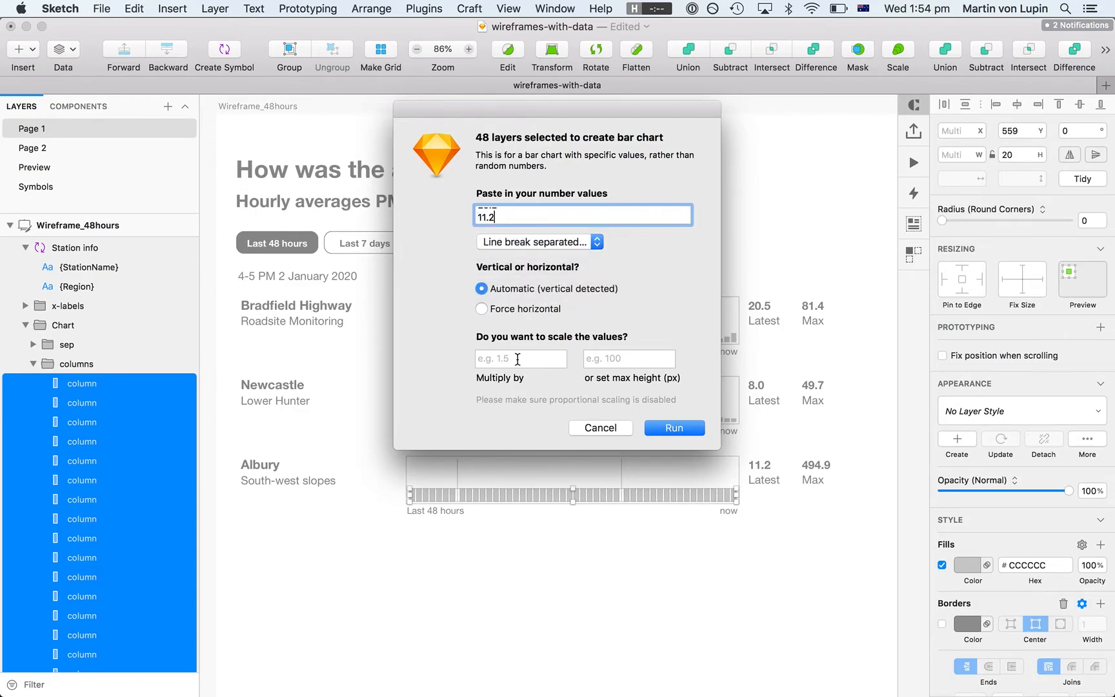
click(518, 358)
text(0.67)
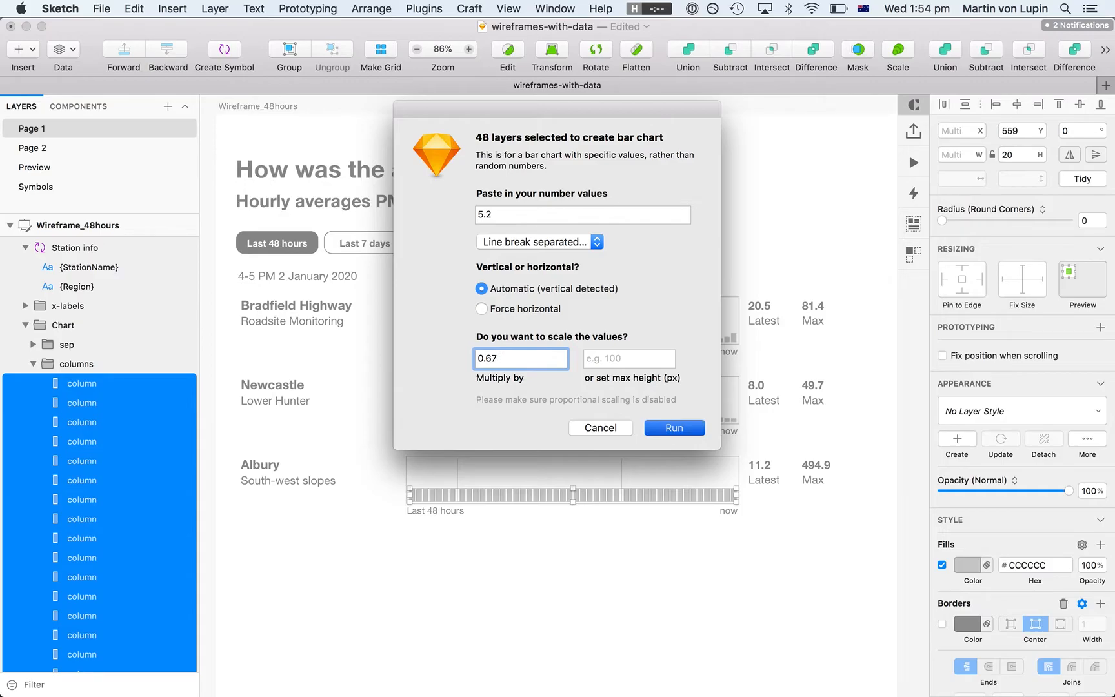
key(Return)
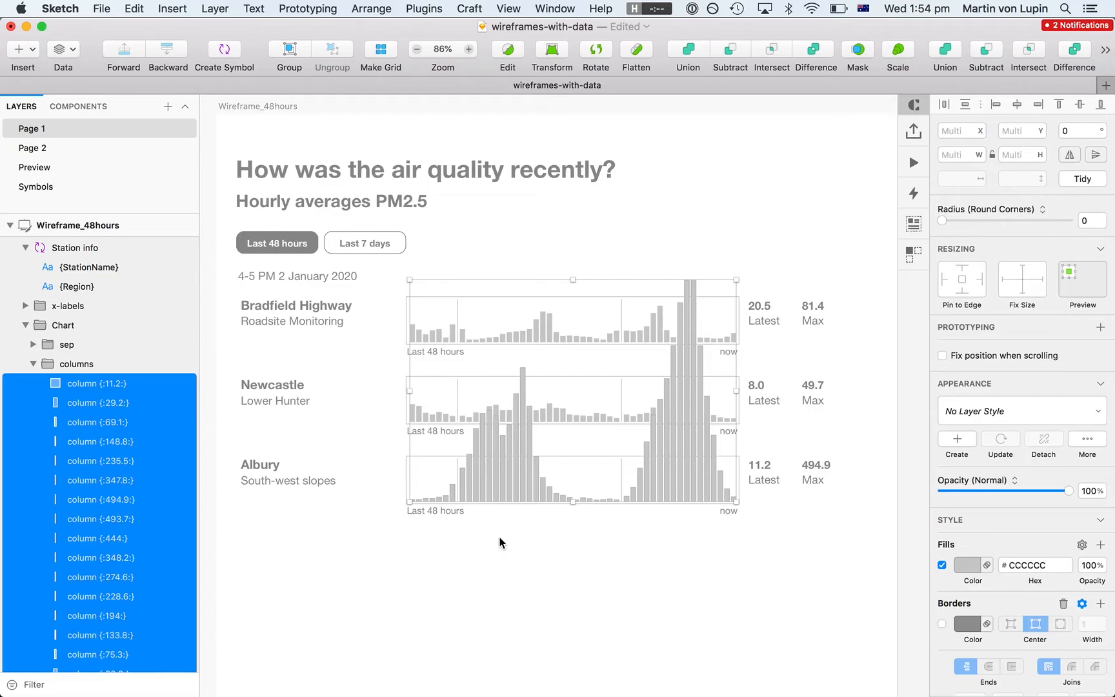
click(478, 565)
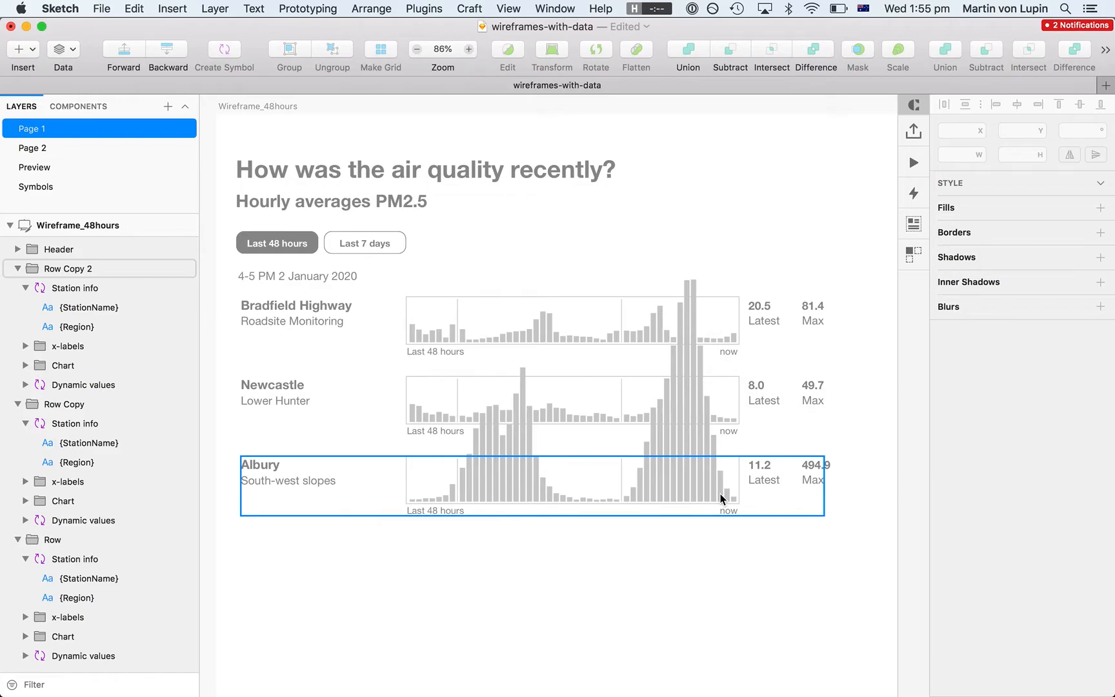
Set the height of the Albury chart's first overflowing peak, columns 106.5 through 100.8, to 68b so they resize from their bottom edge
super+click(471, 489)
scroll(140, 540, up, 8)
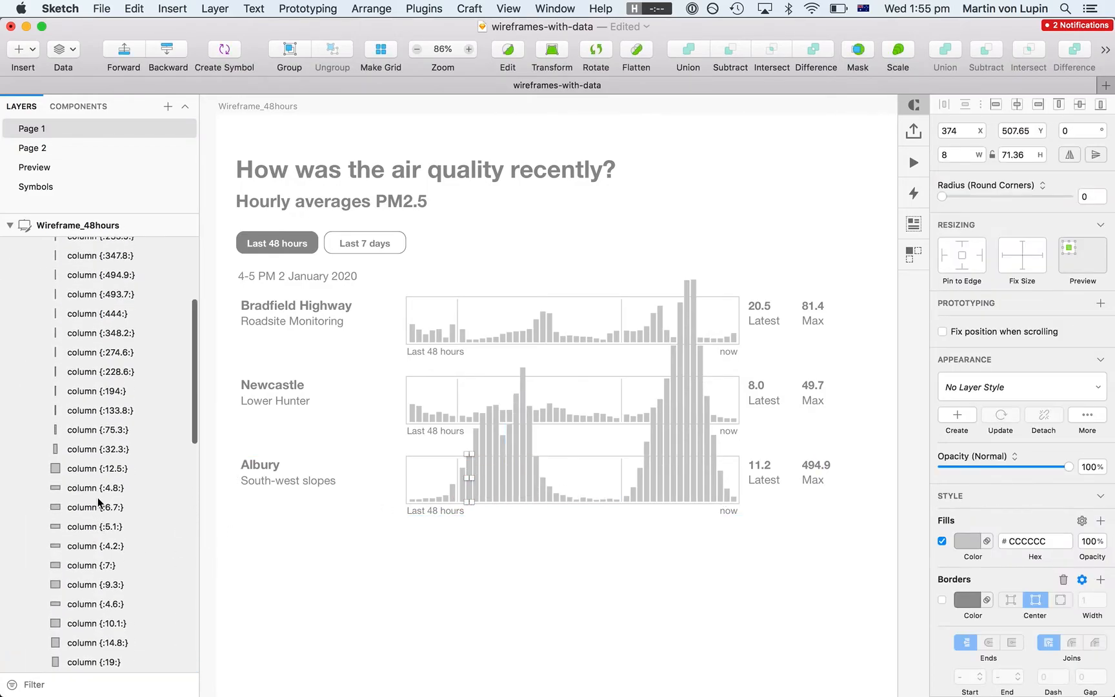
scroll(91, 613, down, 12)
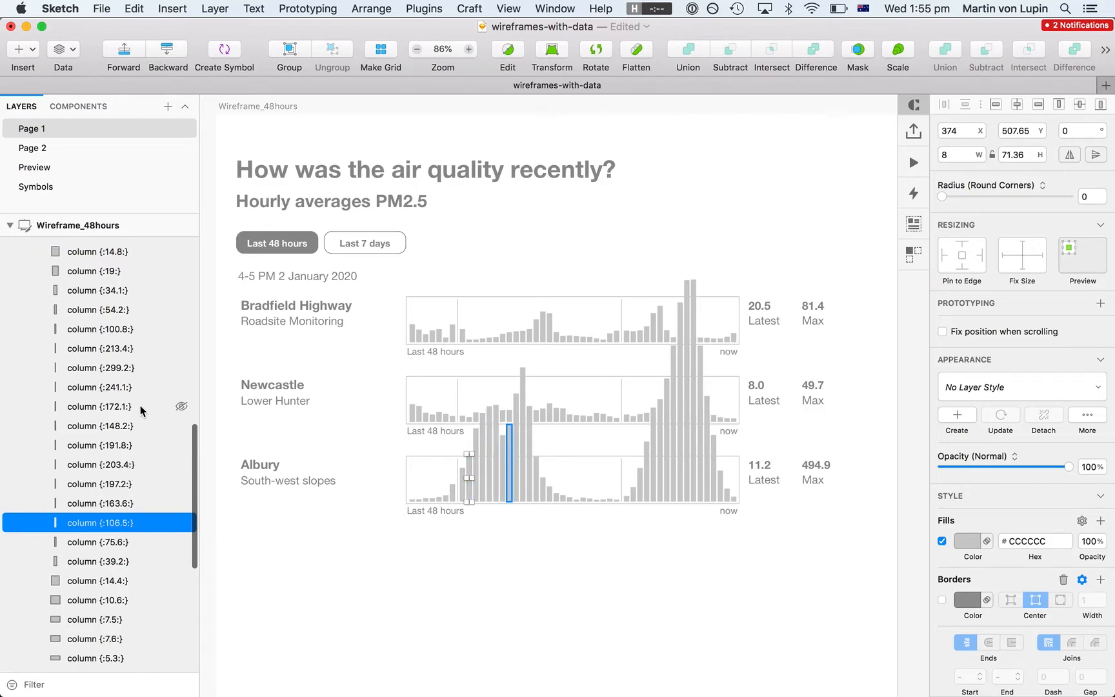
shift+click(158, 331)
click(1007, 155)
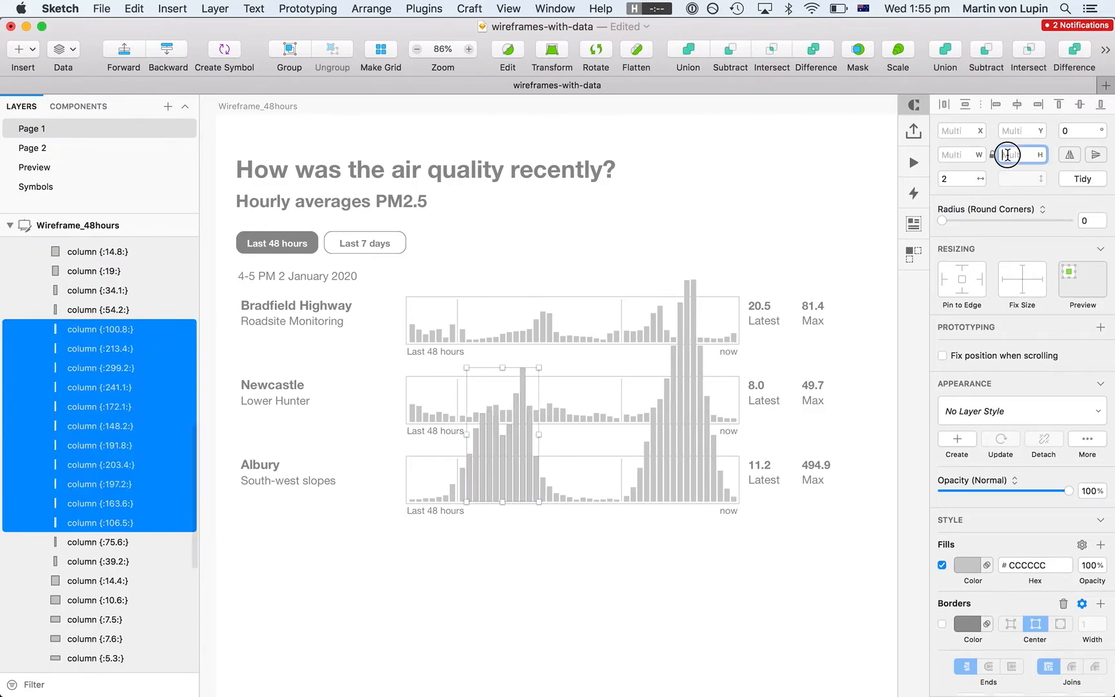
text(68b)
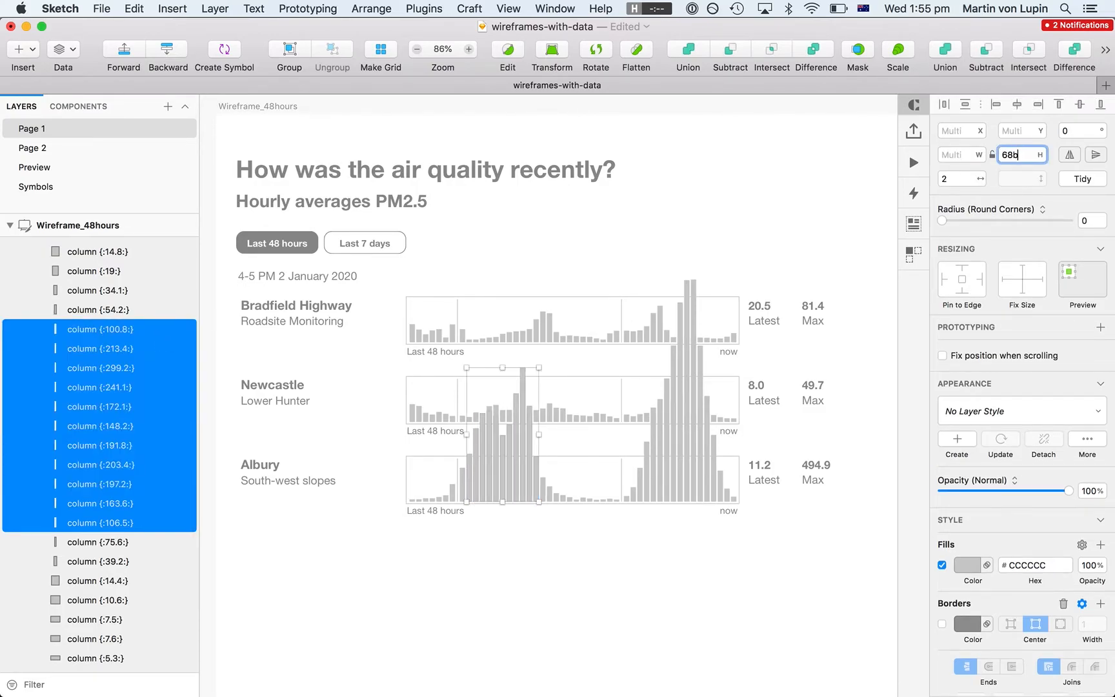
key(Return)
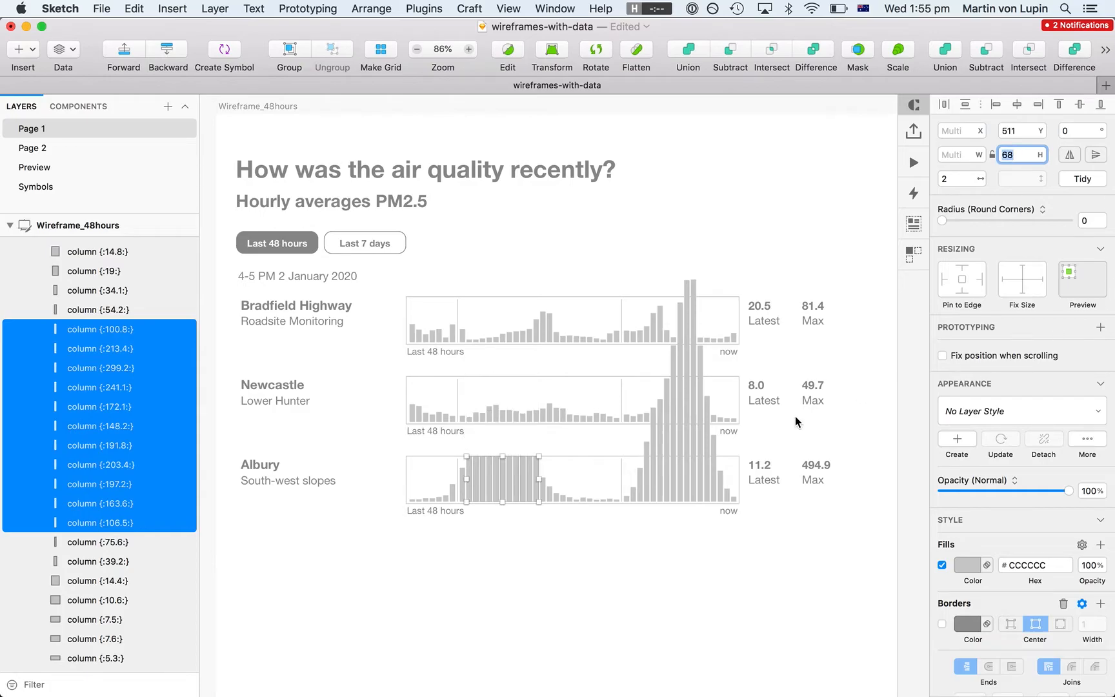
Set the height of the Albury chart's second overflowing peak, columns 133.8 through 148.8, to 68b, keeping their bottom edges fixed
click(647, 479)
scroll(137, 423, up, 5)
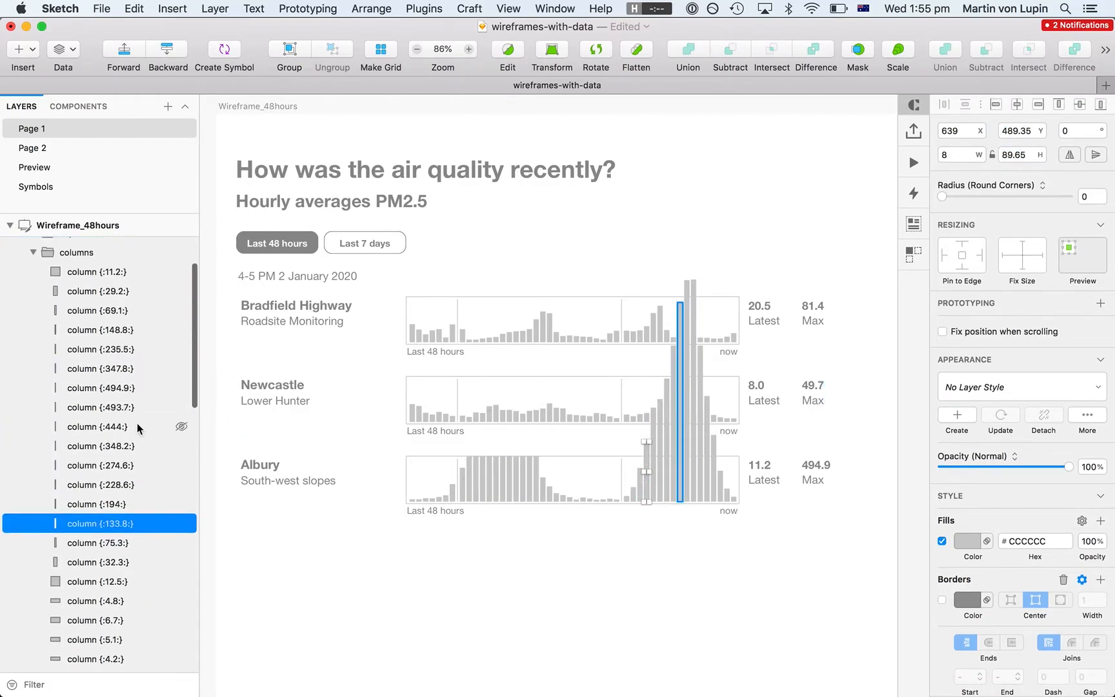
shift+click(129, 332)
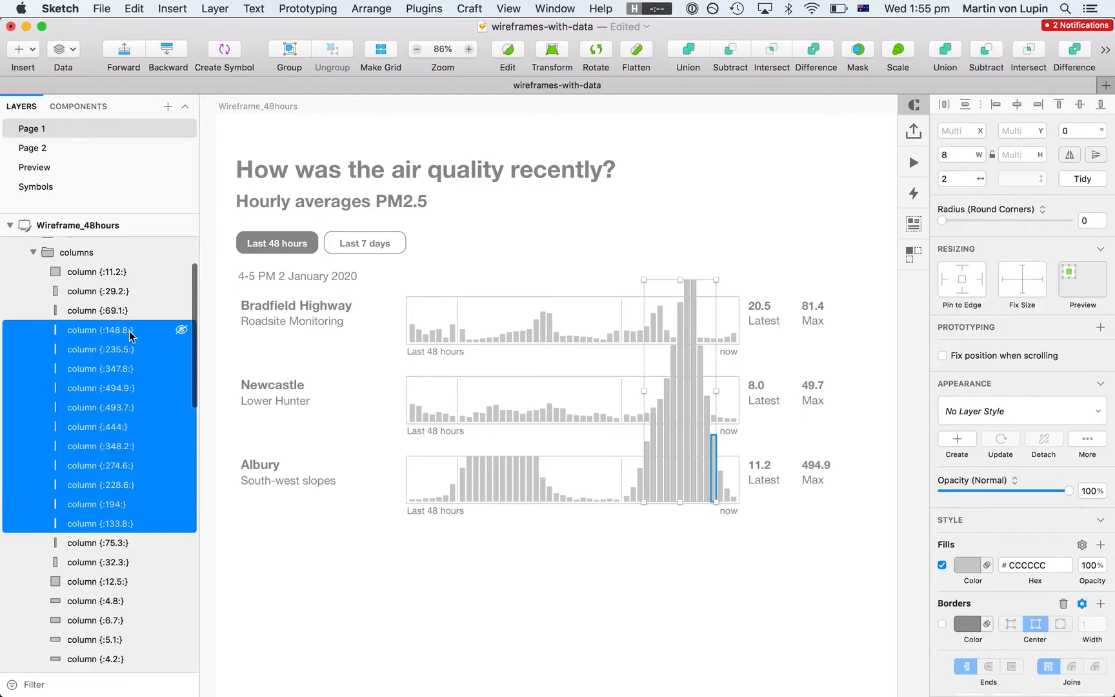
click(1022, 150)
text(68b)
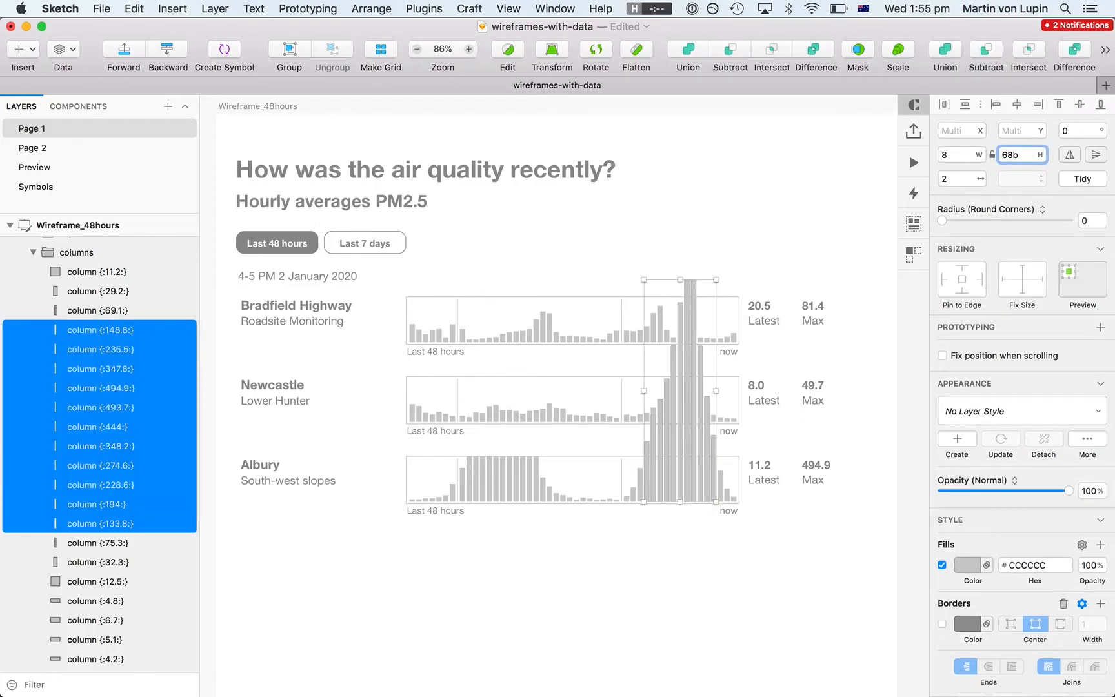
key(Return)
click(838, 553)
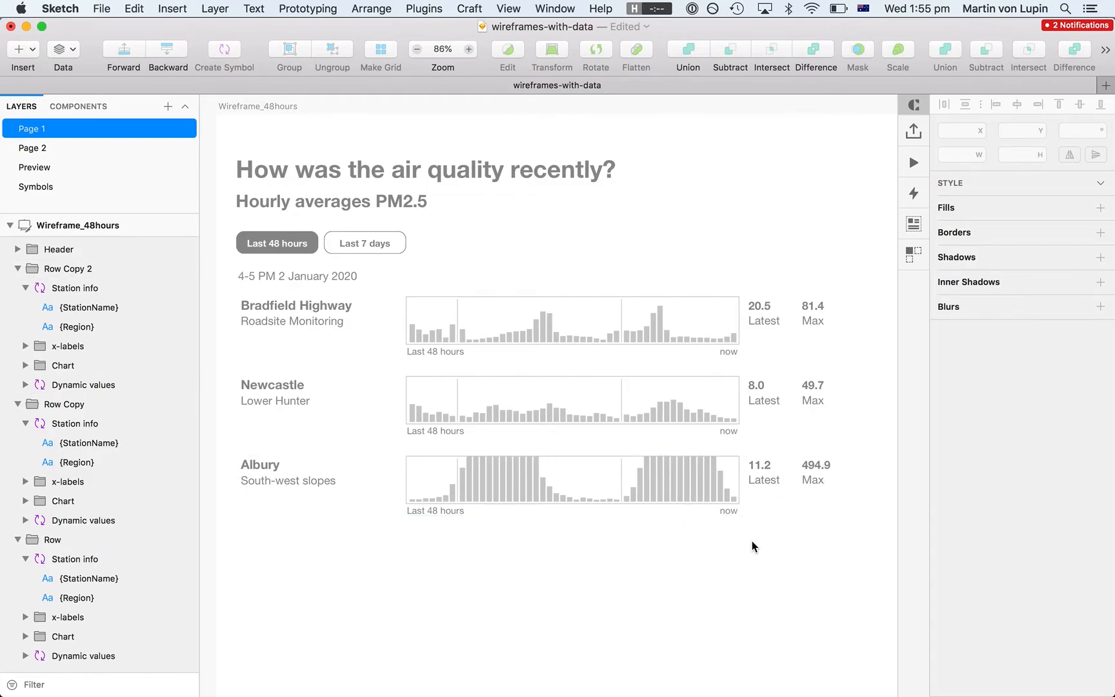
View the Last 7 days screen of the InVision wireframe prototype in Firefox and return to Sketch
click(374, 245)
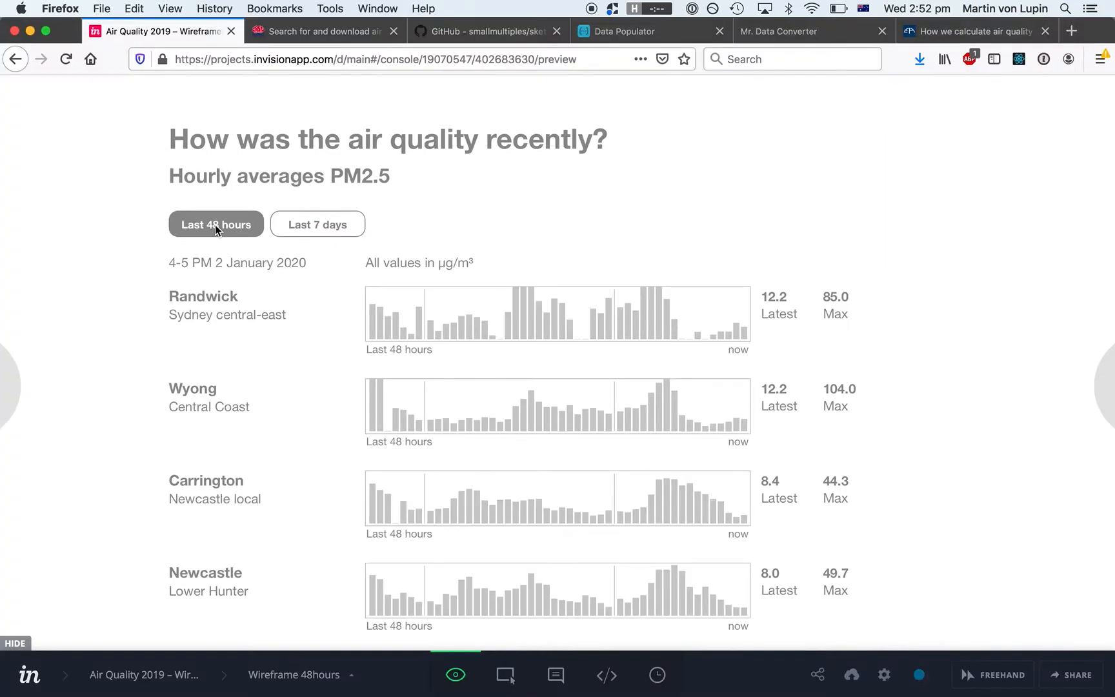
click(353, 227)
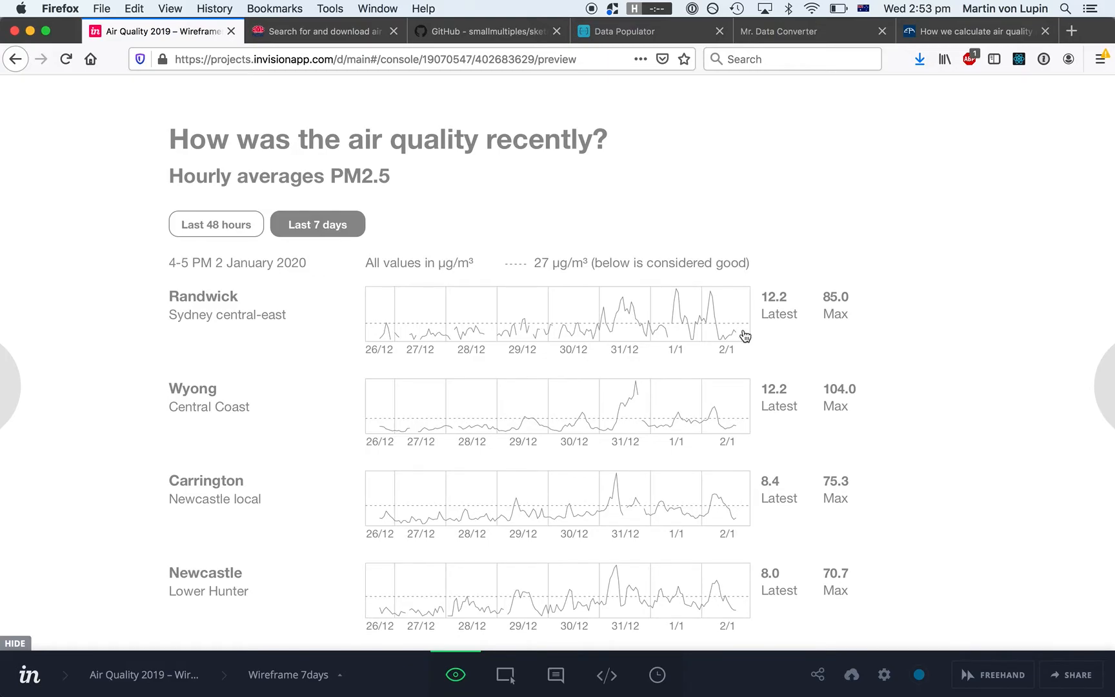
key(super+Tab)
key(super+Tab)
key(super+Tab)
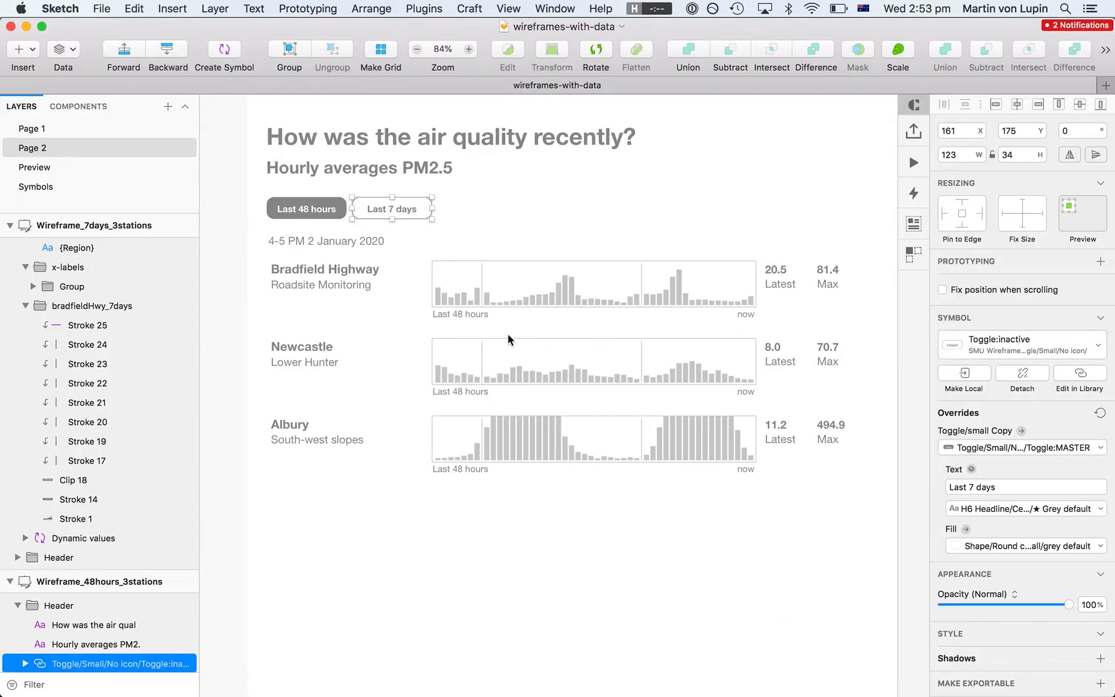
Examine the Wireframe_7days_3stations artboard on Page 2 and select its Albury row
click(509, 202)
scroll(464, 382, right, 15)
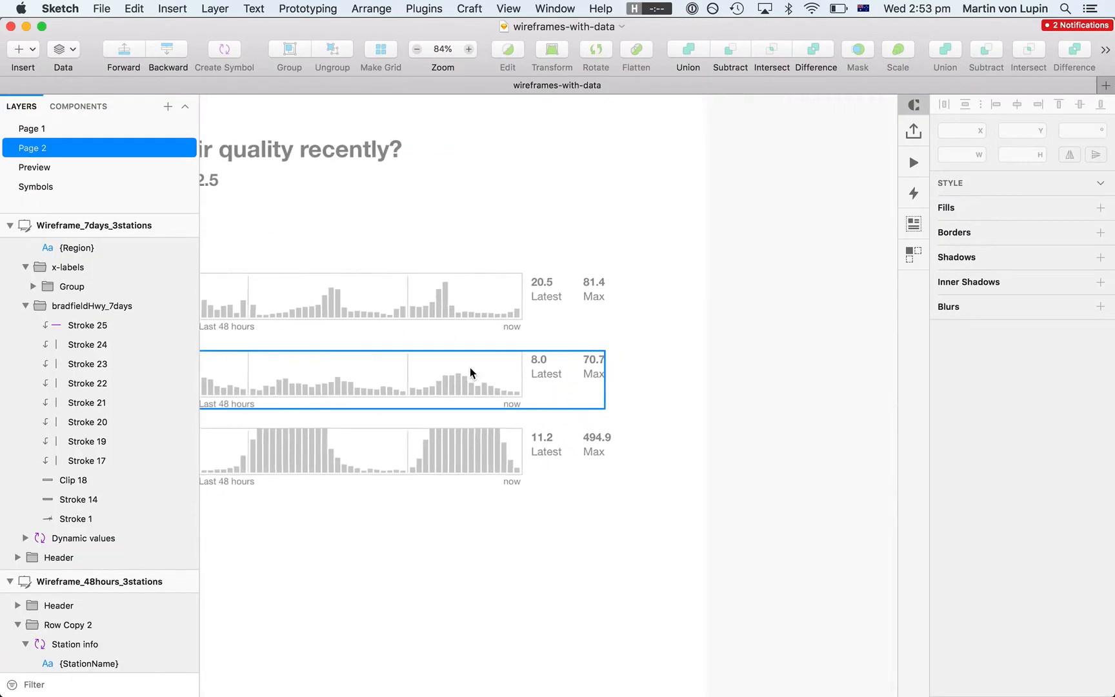
scroll(509, 335, down, 3)
scroll(509, 336, left, 2)
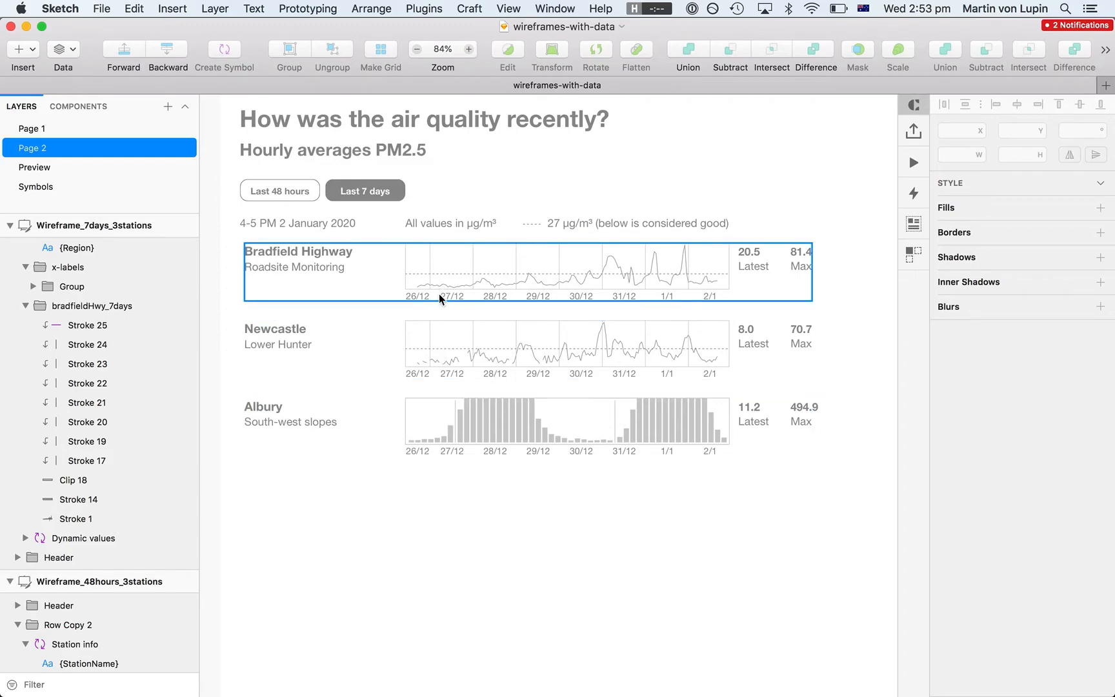
click(545, 426)
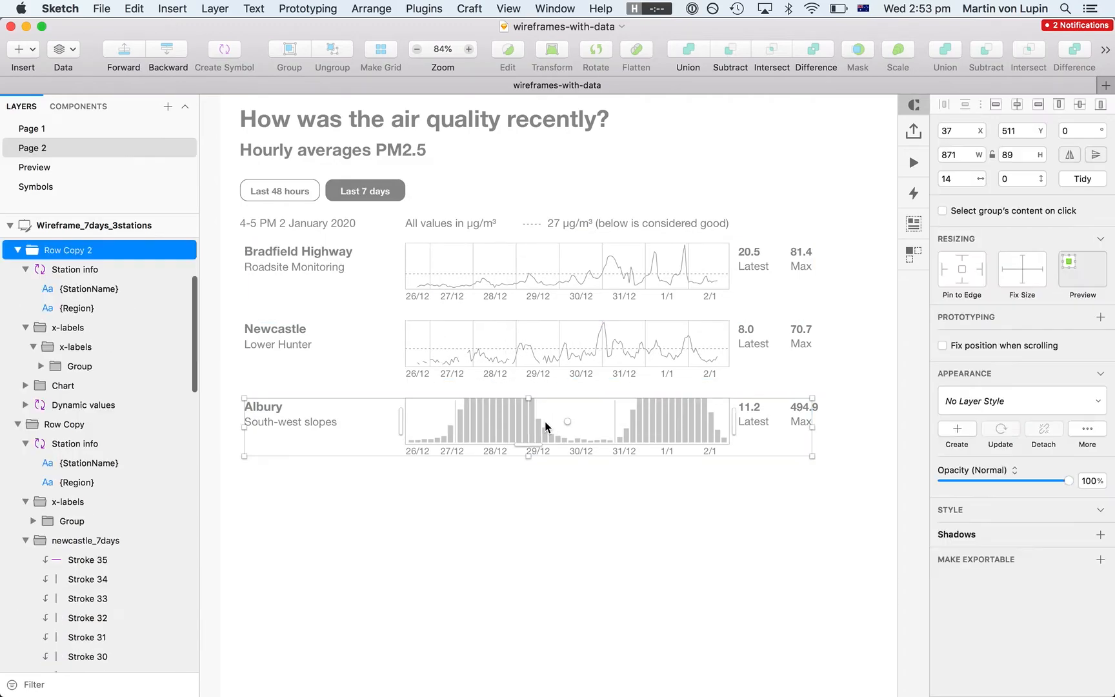
Switch to Finder and preview bradfieldHwy_7days.pdf and newcastle_7days.pdf in the output folder
key(super+Tab)
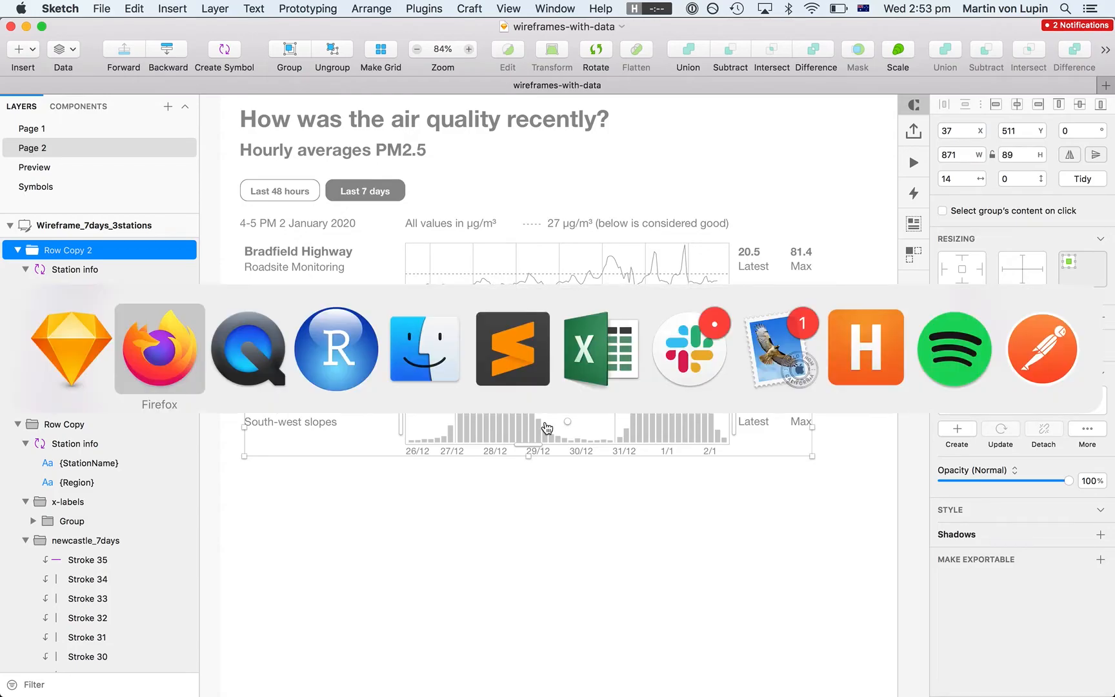
key(super+Tab)
key(super+Tab)
key(super+Tab)
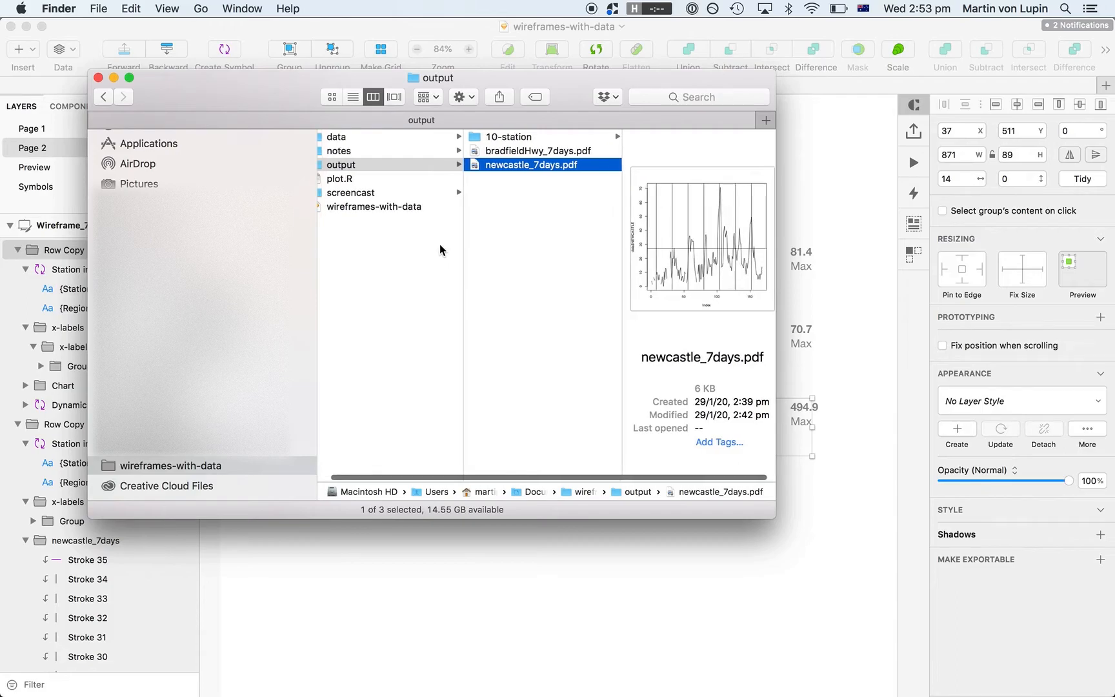
click(543, 150)
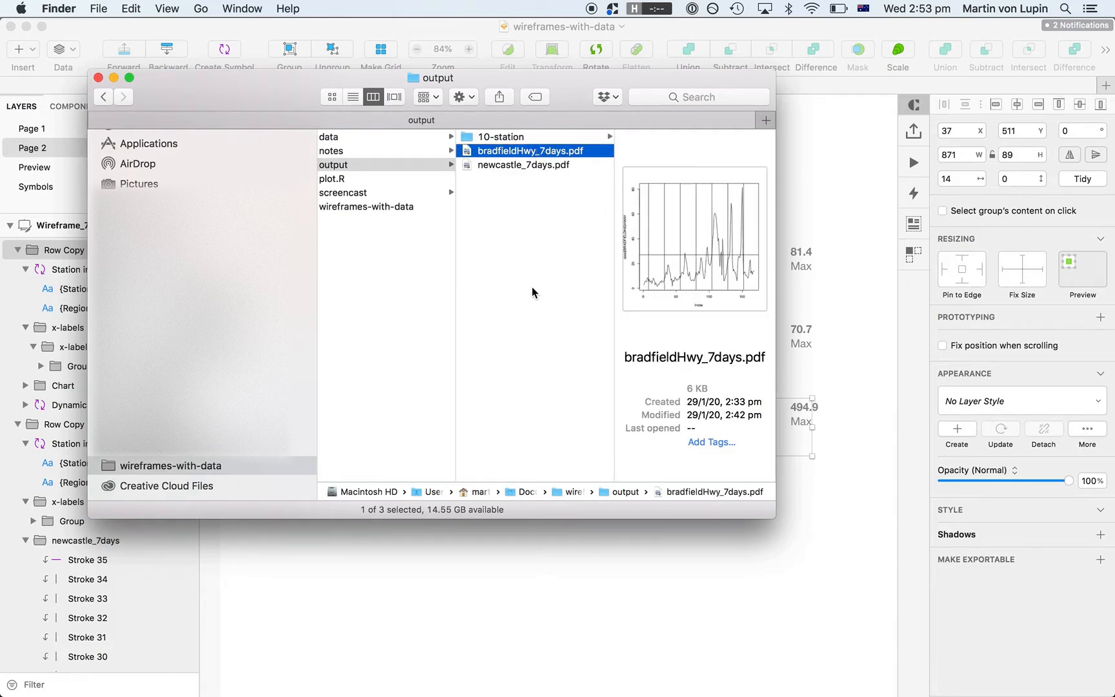
key(Down)
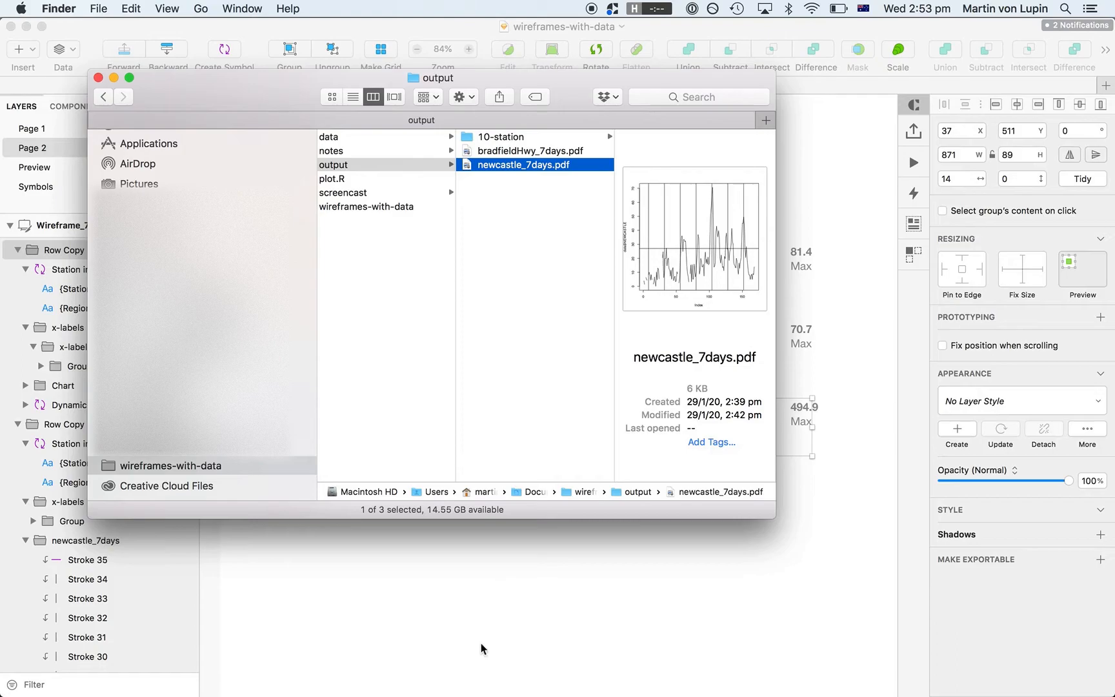
Switch to RStudio and look over the whole plot.R script from its first line
mouse_move(408, 694)
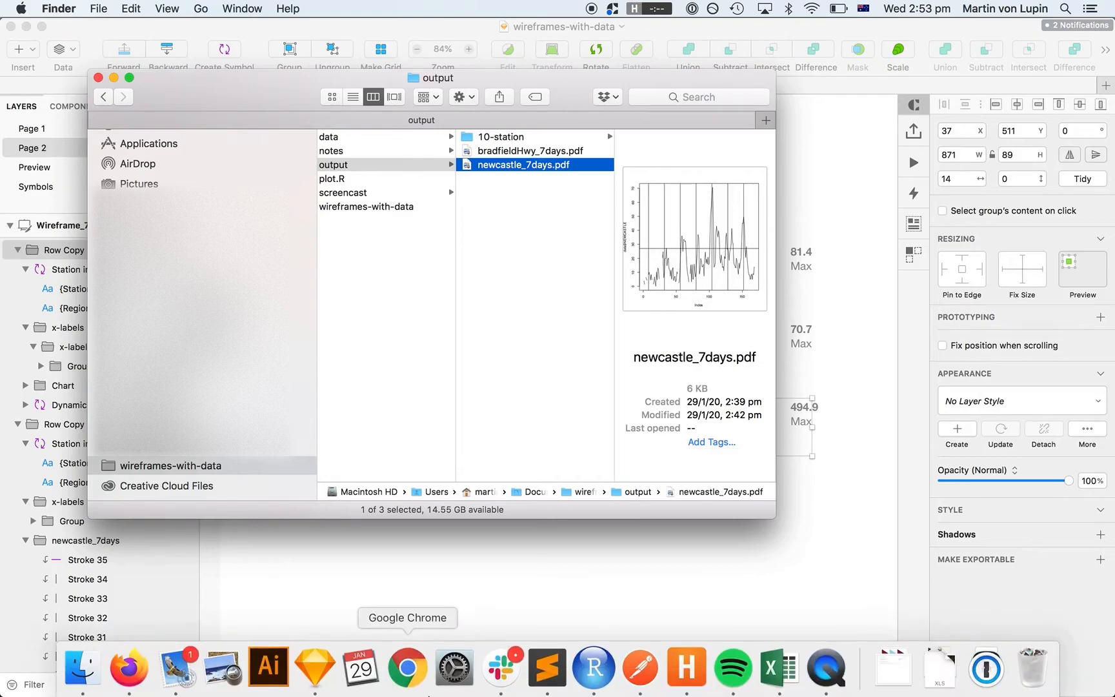
click(607, 680)
click(389, 280)
key(super+Up)
key(Down)
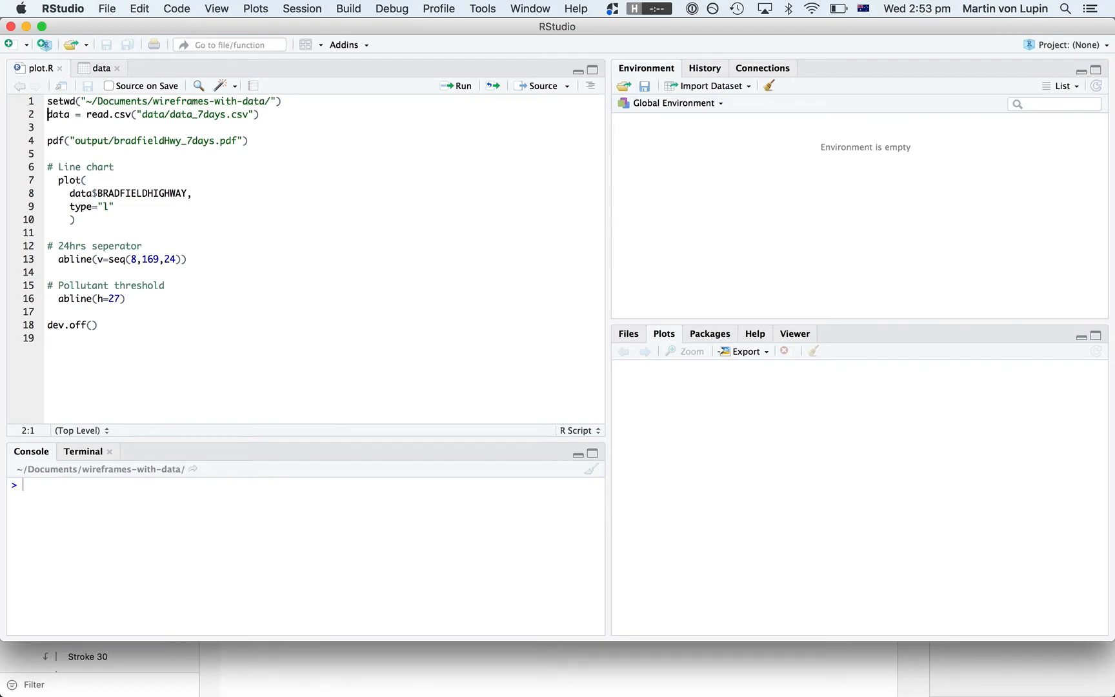
key(super+a)
key(super+Up)
key(super+a)
key(super+Up)
Run the plot.R line that reads data/data_7days.csv into data
key(Down)
key(Down)
key(Down)
key(Up)
key(Up)
key(shift+End)
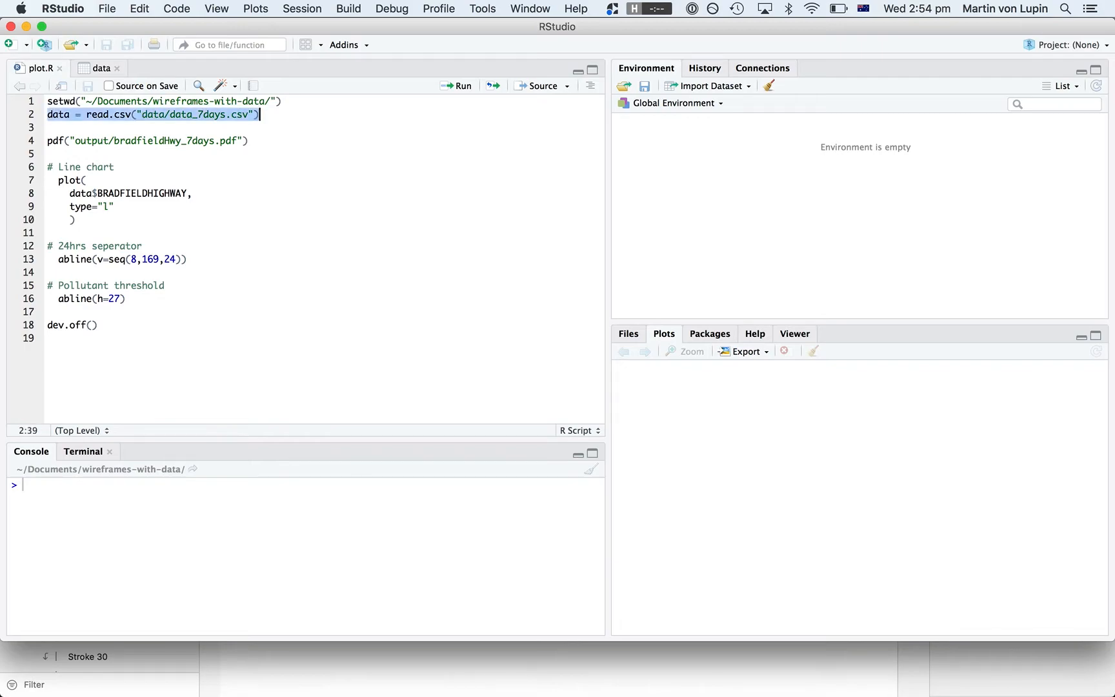
key(super+Return)
Change the PDF output path in line 4 of plot.R to output/albury_7days.pdf
key(Down)
key(Down)
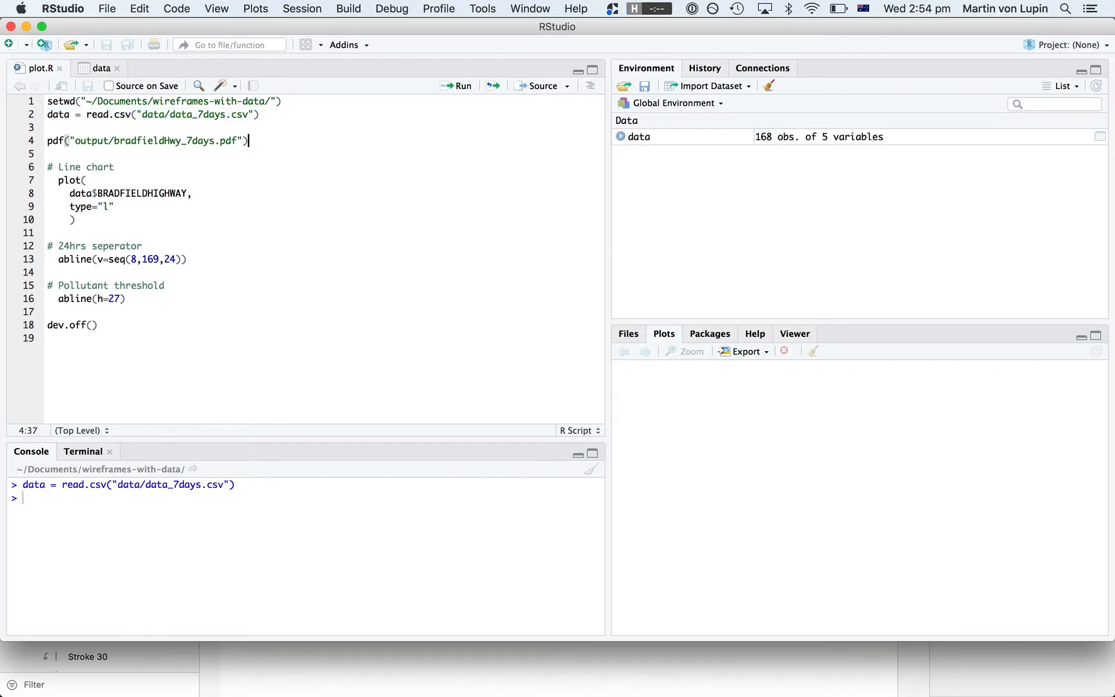
key(shift+Home)
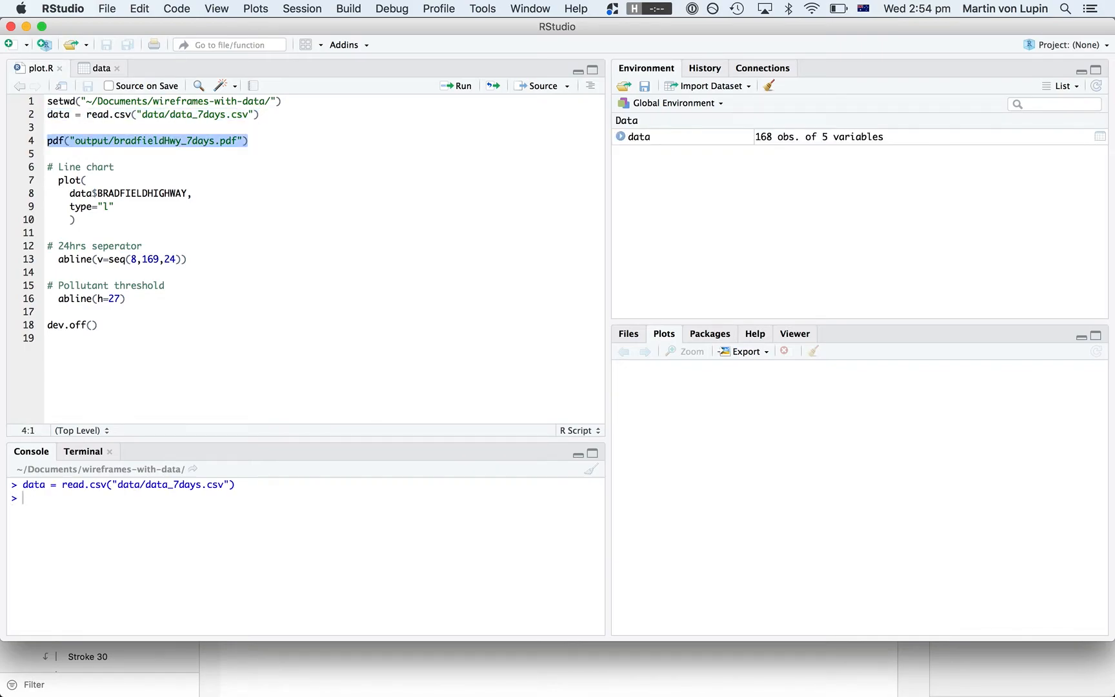
key(Left)
key(Right)
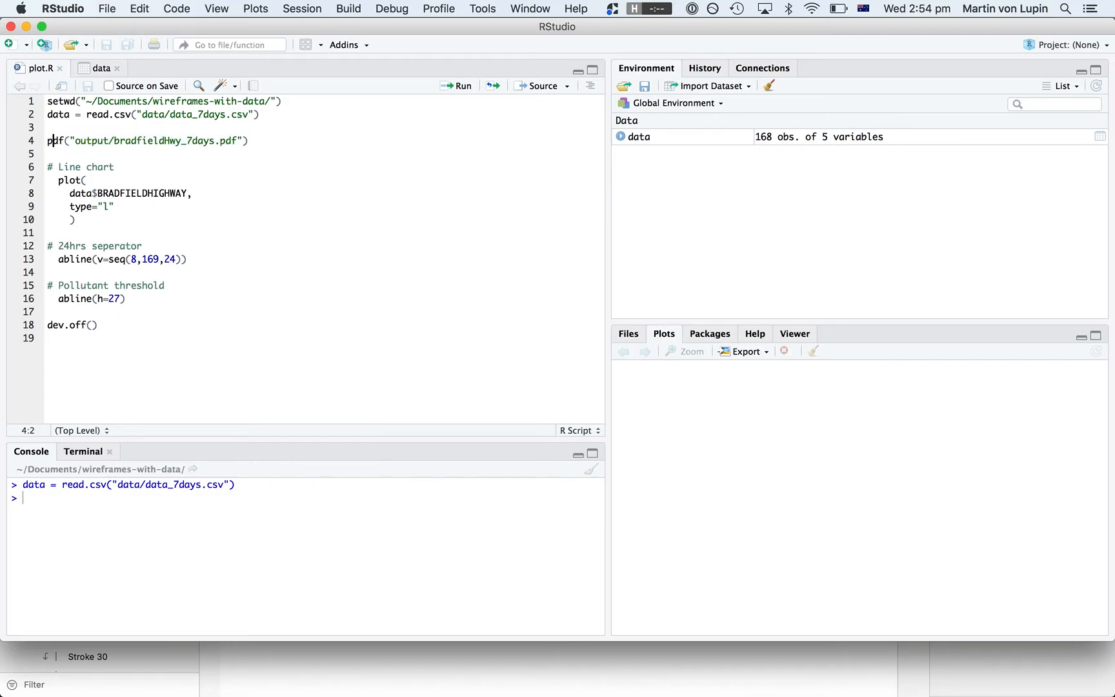
drag(182, 141, 113, 141)
text(albury)
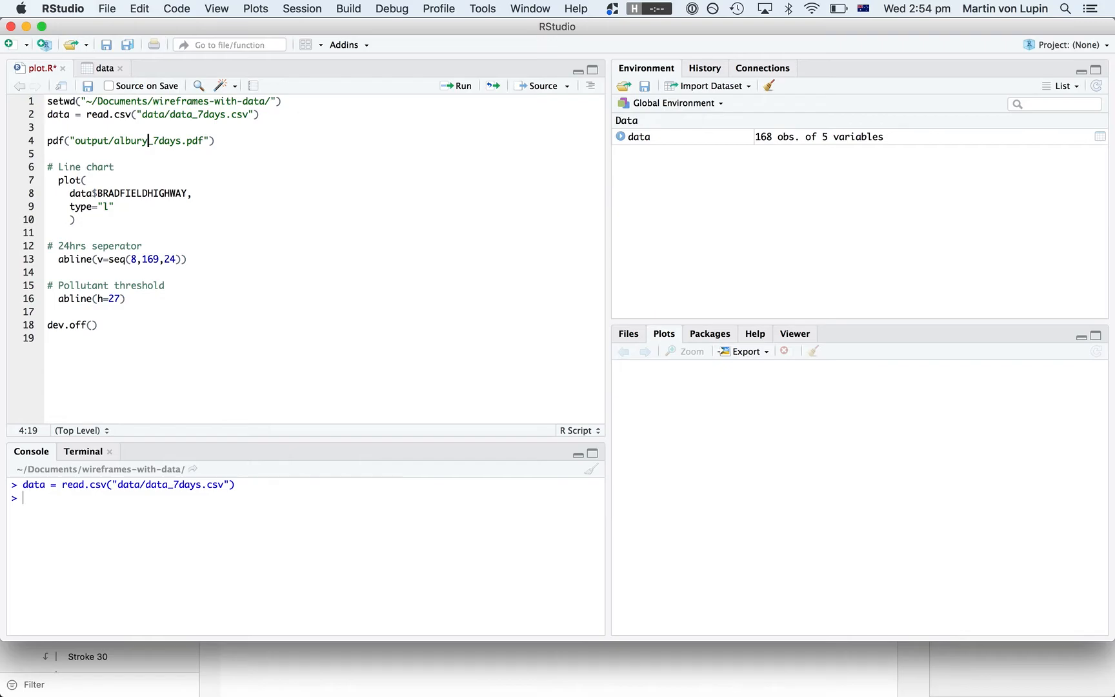
Look over the line chart, 24-hour separator and pollutant threshold code from line 6 to line 16
key(super+Left)
key(Down)
key(Down)
key(shift+Down)
key(shift+Down)
key(shift+Down)
key(shift+Down)
key(shift+Down)
key(shift+Down)
key(shift+Down)
key(shift+Down)
key(shift+Down)
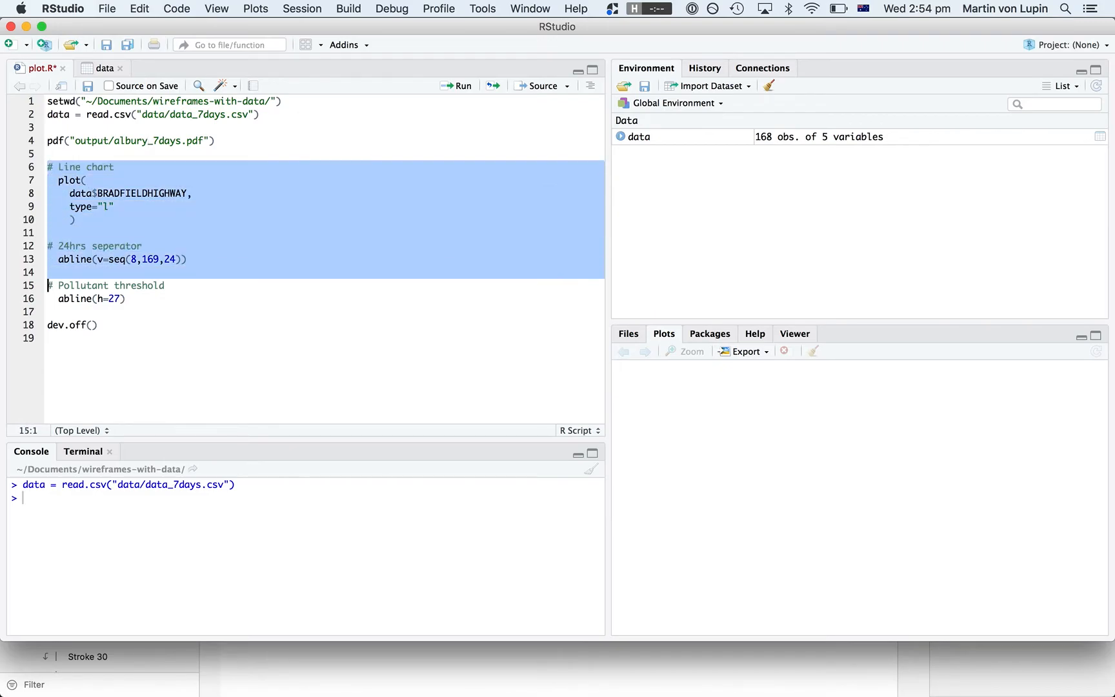
key(shift+Down)
key(super+shift+Right)
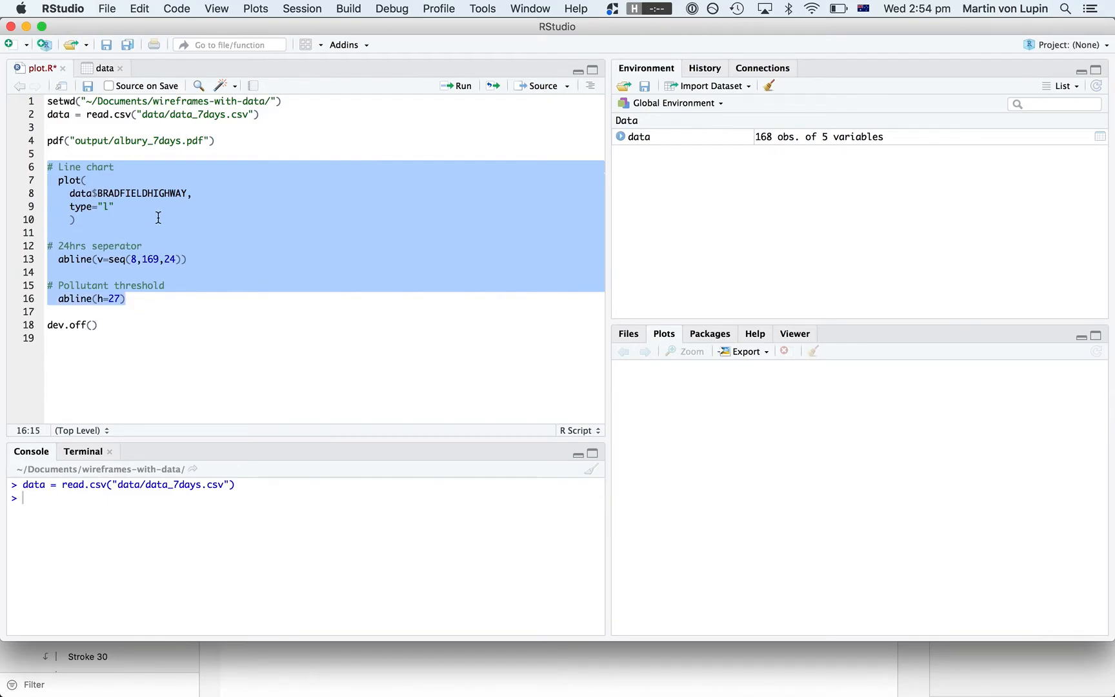
Change the plotted column in the plot() call to data$ALBURY
key(Left)
key(Down)
key(Down)
key(alt+Right)
key(Right)
key(Right)
key(Right)
key(Right)
key(shift+alt+Right)
text(AL)
key(Tab)
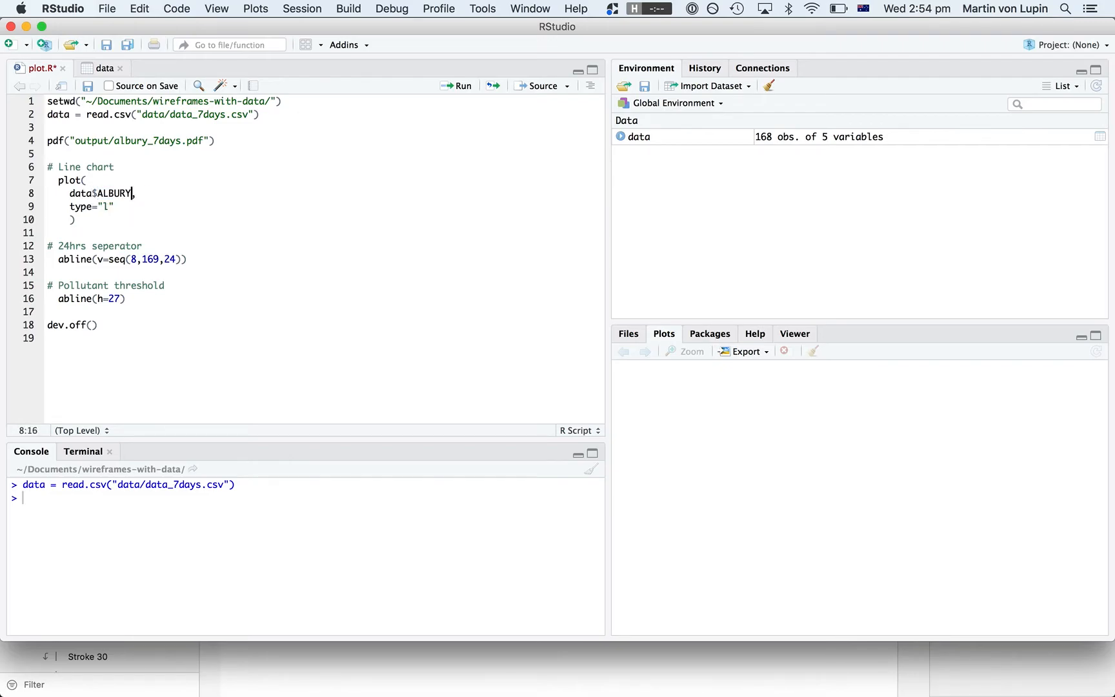
Run only data$ALBURY and look through the station's printed hourly values in the console
key(super+shift+Left)
key(super+Return)
scroll(120, 563, up, 3)
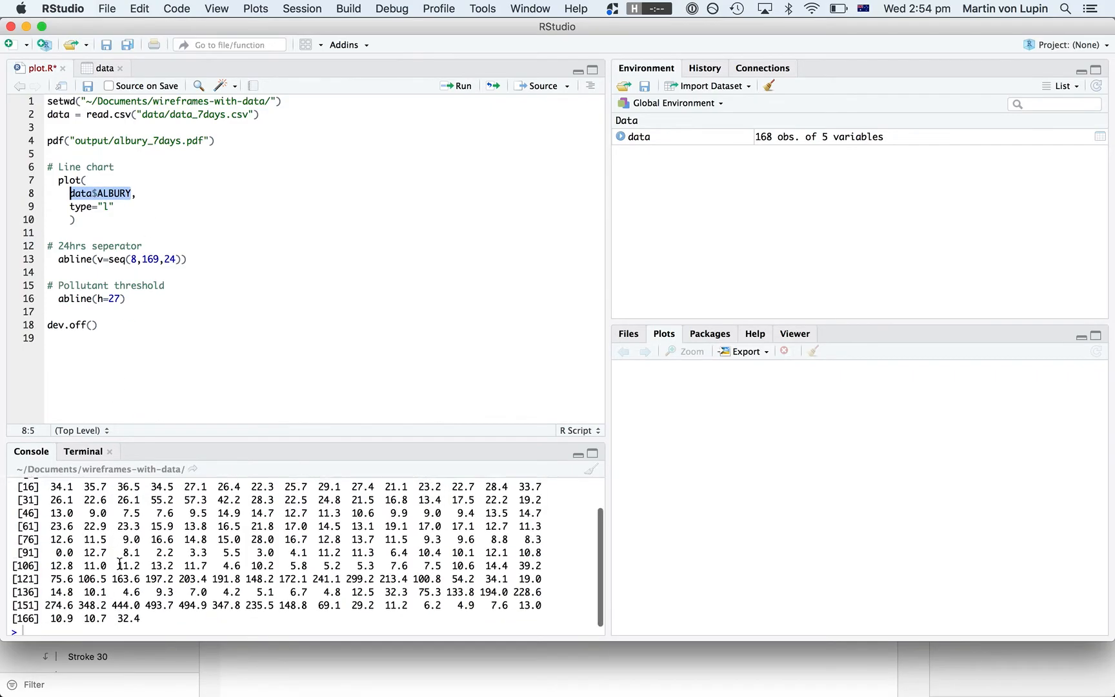
scroll(120, 565, down, 1)
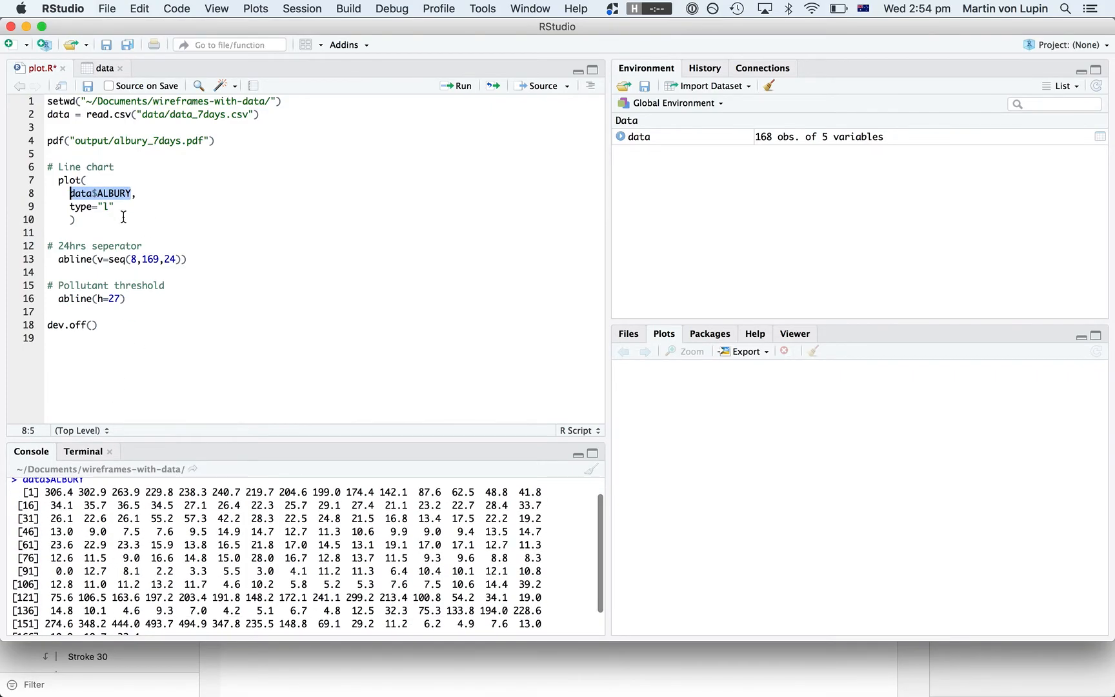
Run the whole plot() call to draw data$ALBURY as a line chart with type="l"
key(Down)
key(super+Right)
key(super+shift+Left)
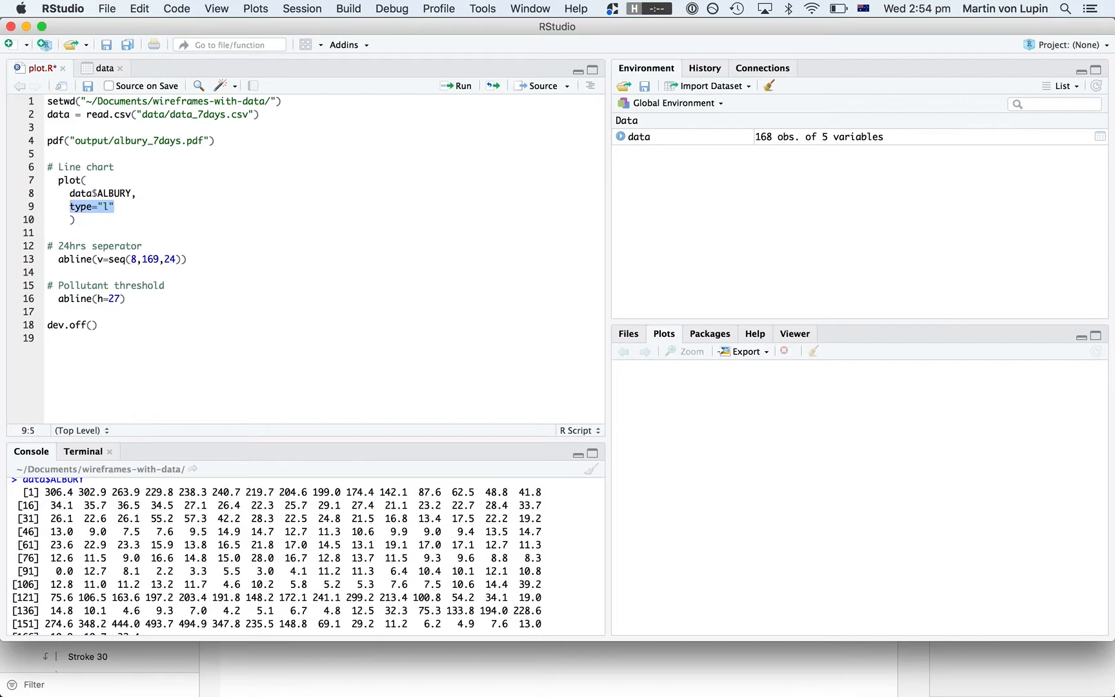
key(Up)
key(Up)
key(super+Left)
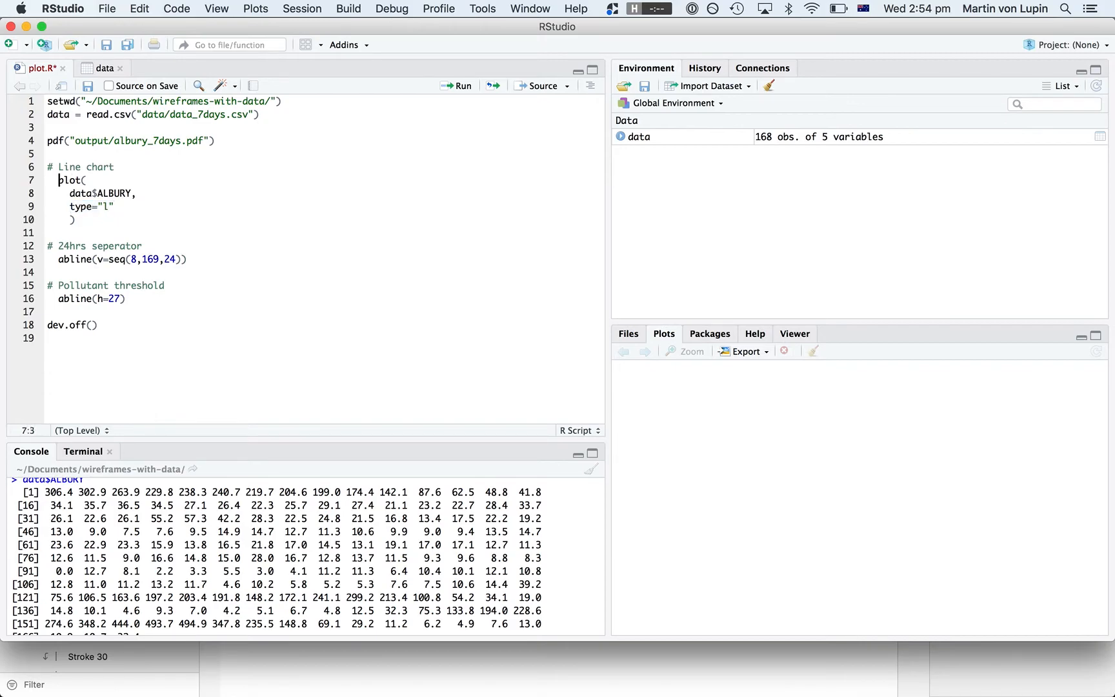
key(shift+Down)
key(shift+Down)
key(shift+Down)
key(super+shift+Right)
key(super+Return)
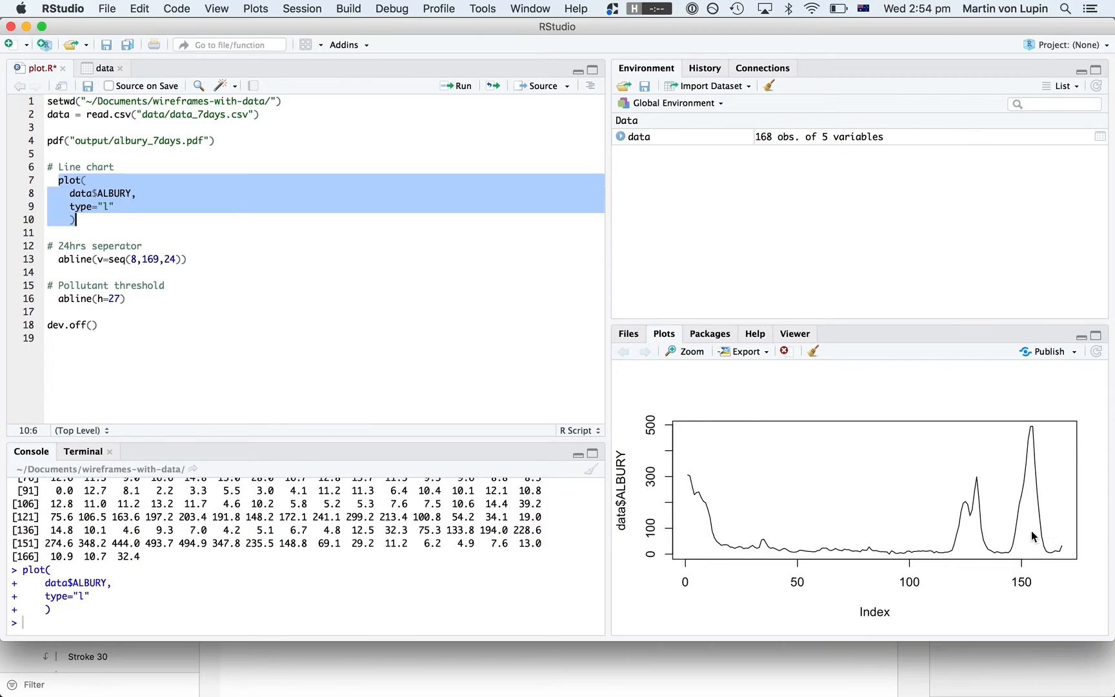
Run abline(v=seq(8,169,24)) to add the 24-hour separators to the Albury plot
key(Down)
key(Down)
key(Down)
key(super+Left)
key(shift+super+Right)
key(super+Return)
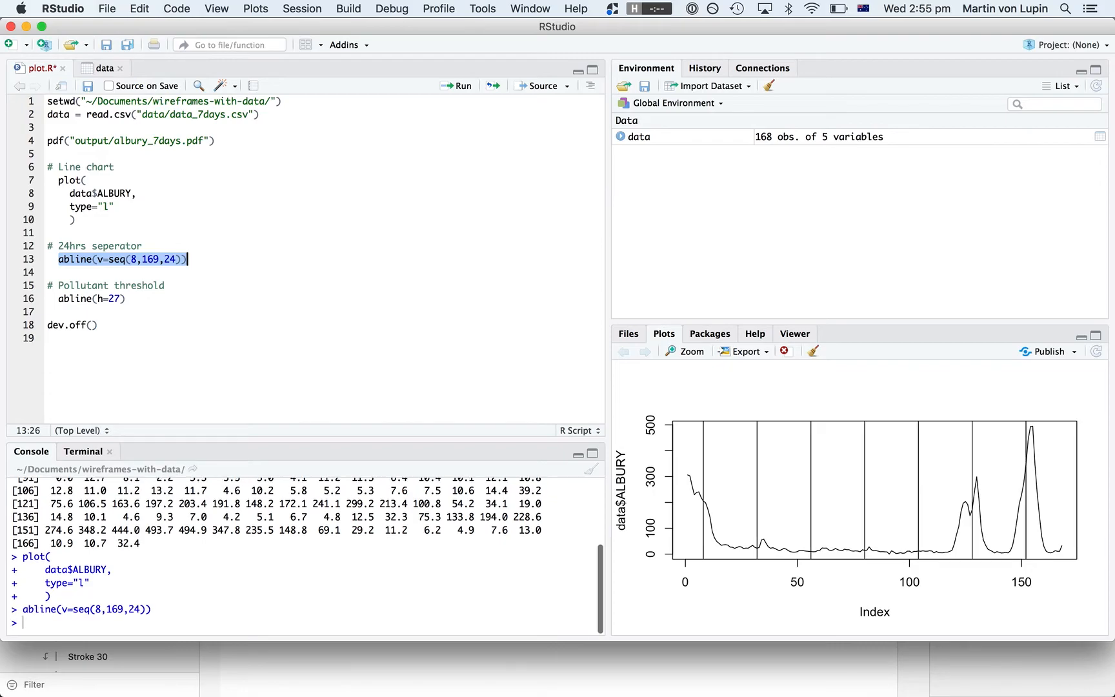
Run abline(h=27) to add the pollutant threshold line to the Albury plot
key(Down)
key(Down)
key(Down)
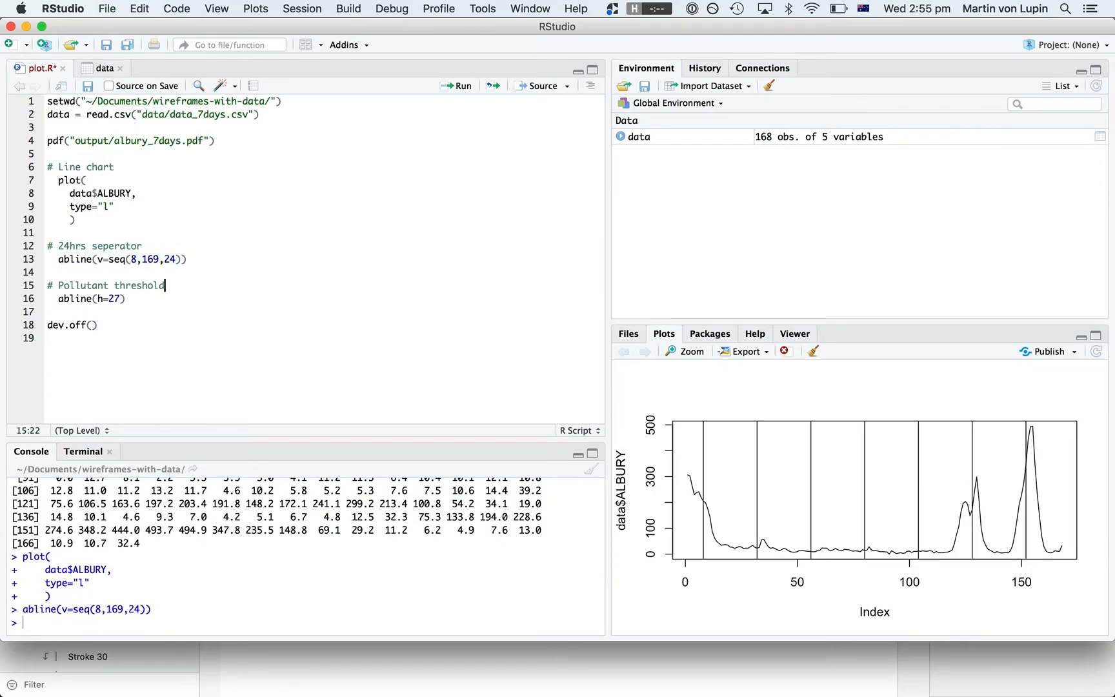
key(shift+super+Left)
key(super+Return)
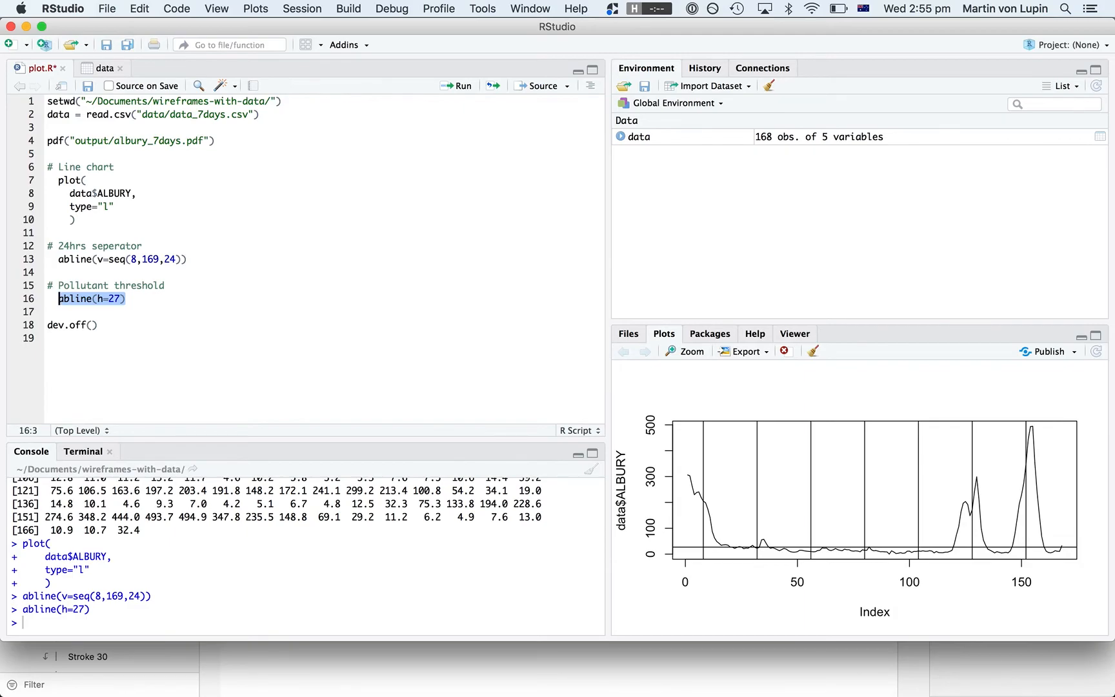
Run the script from the pdf() line through dev.off() to export the Albury chart as output/albury_7days.pdf
key(Up)
key(Up)
key(Up)
key(Up)
key(Up)
key(Up)
key(Up)
key(Up)
key(Up)
key(Up)
key(Up)
key(Up)
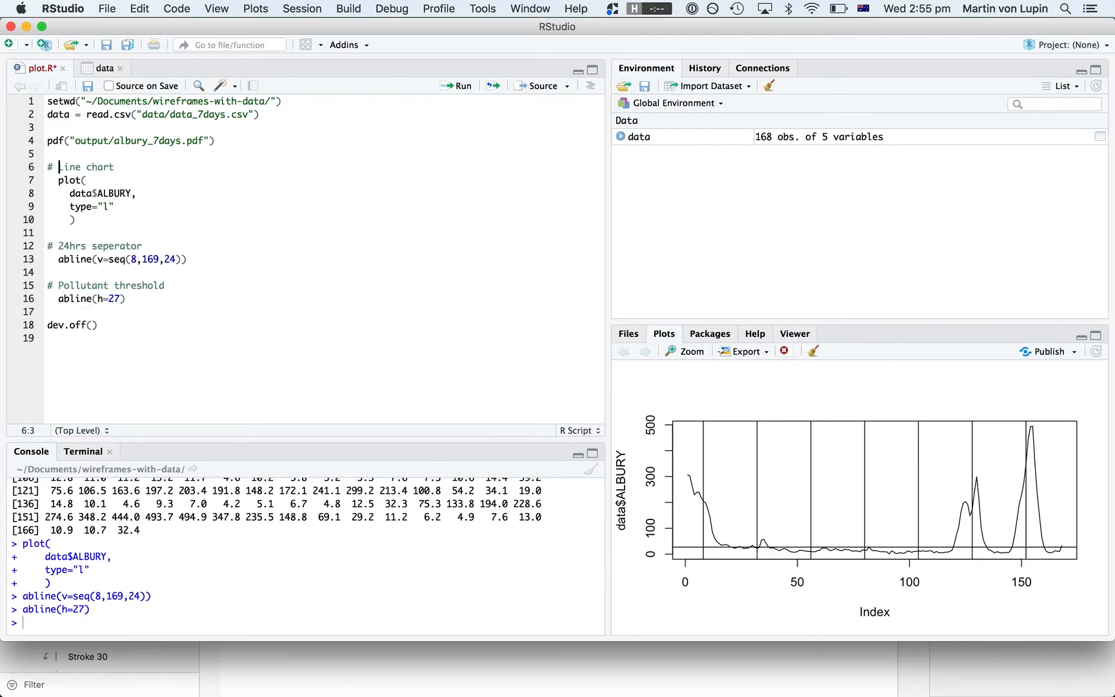
key(super+Left)
key(shift+super+Down)
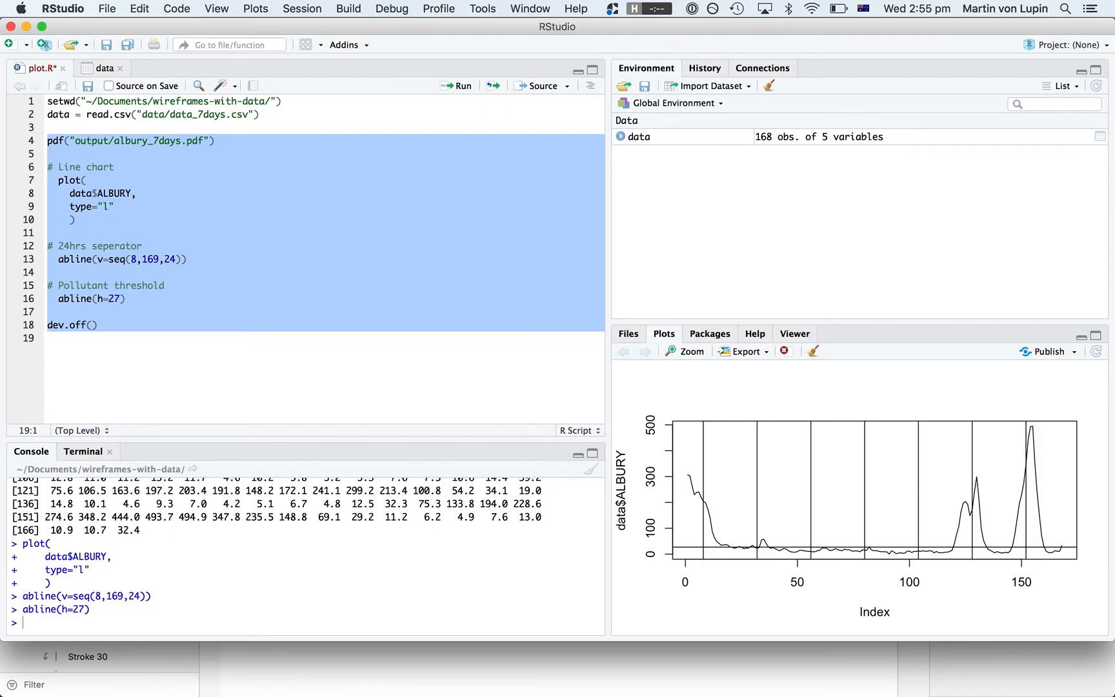
key(super+Tab)
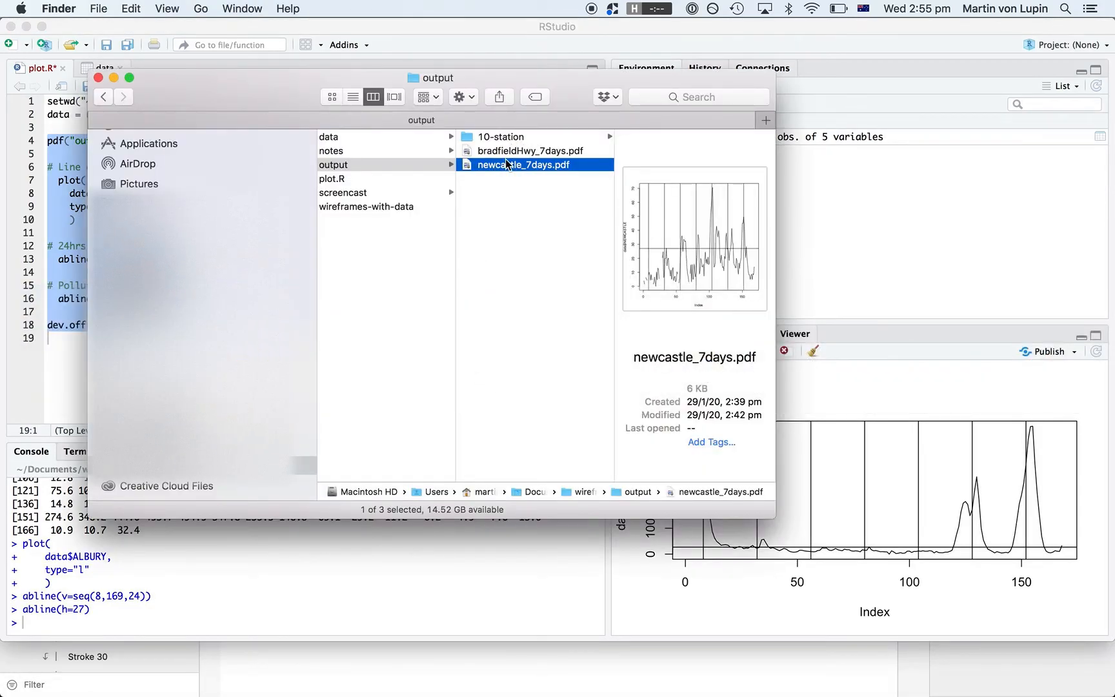
key(super+Tab)
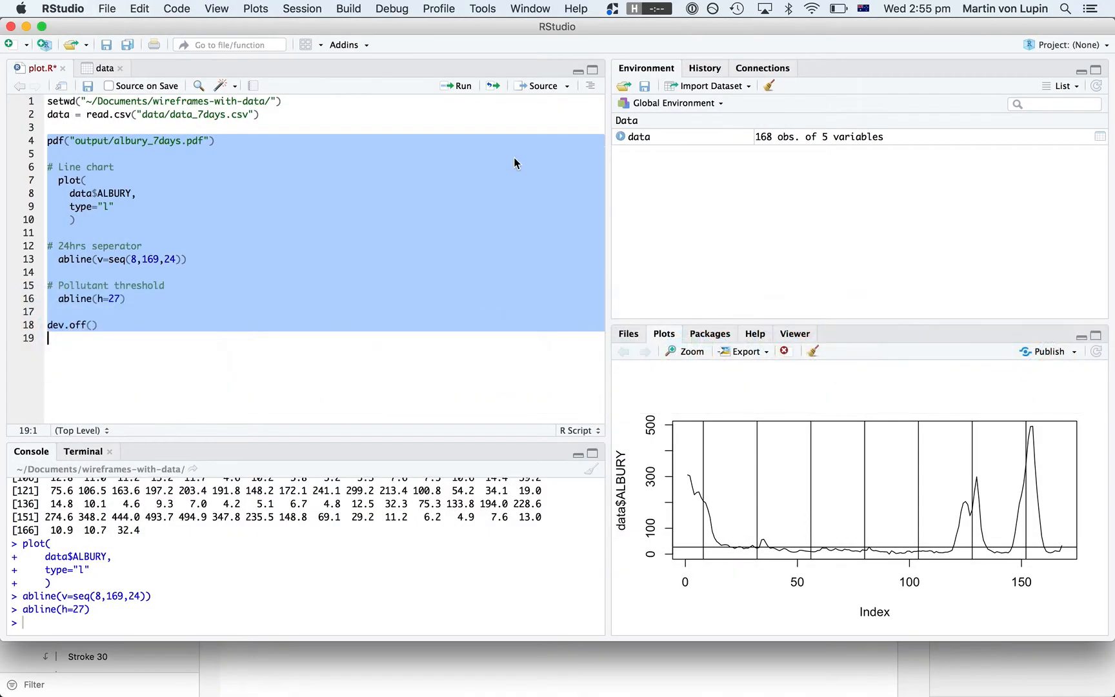
key(super+Return)
Switch to Finder and preview albury_7days.pdf in the output folder
key(super+Tab)
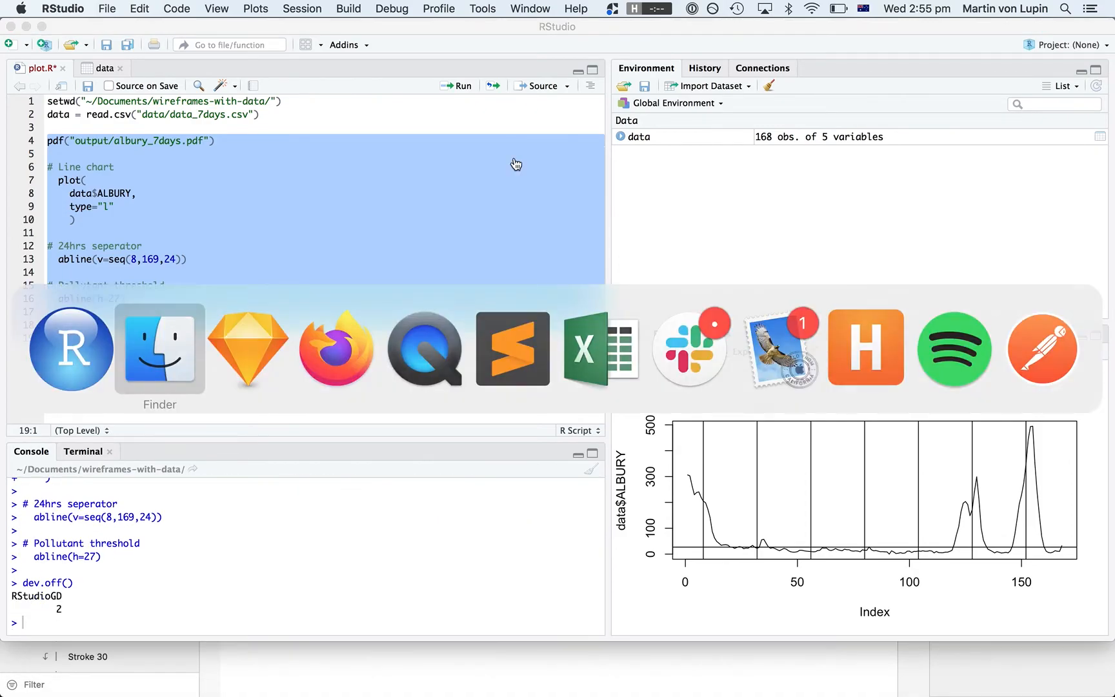
key(Up)
key(Up)
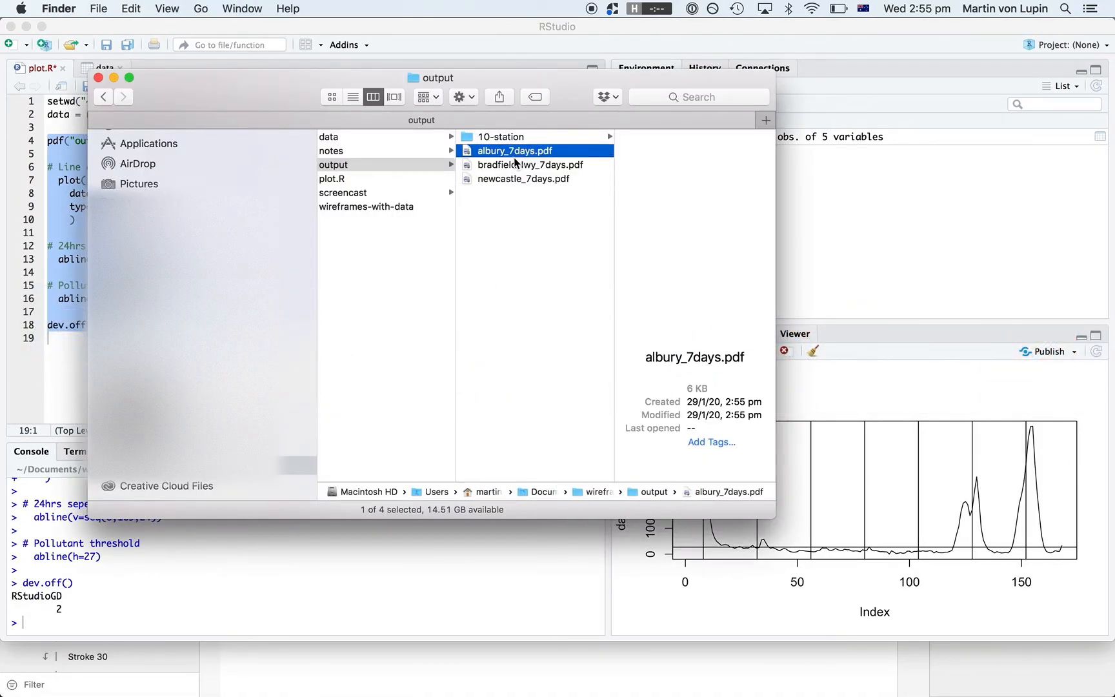
key(space)
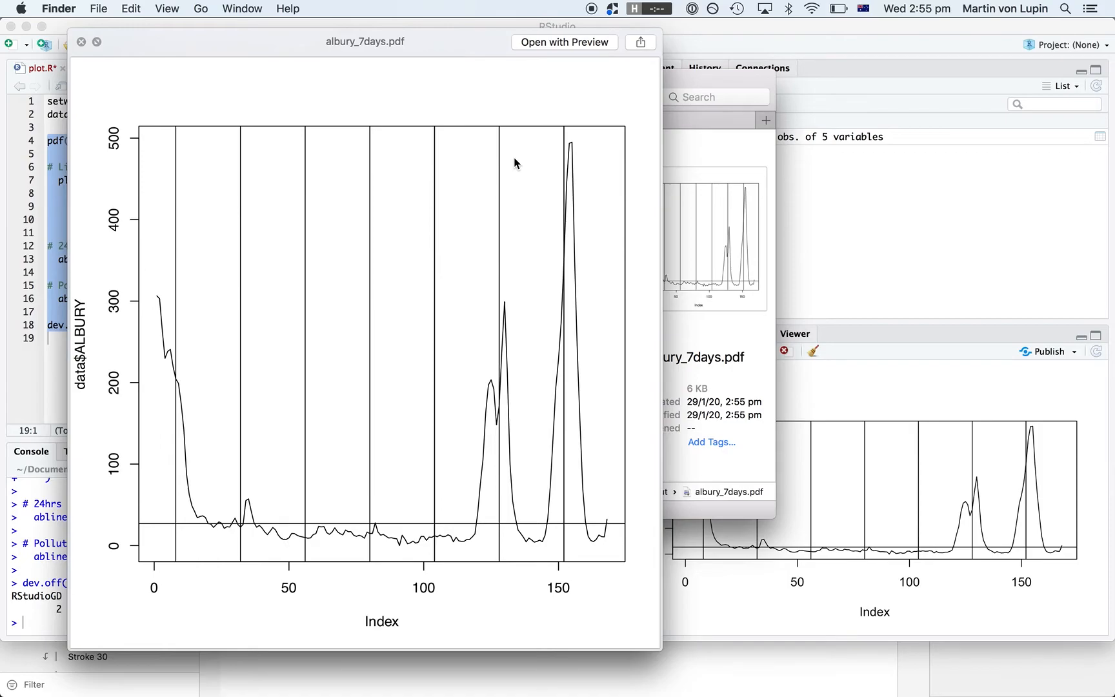
key(space)
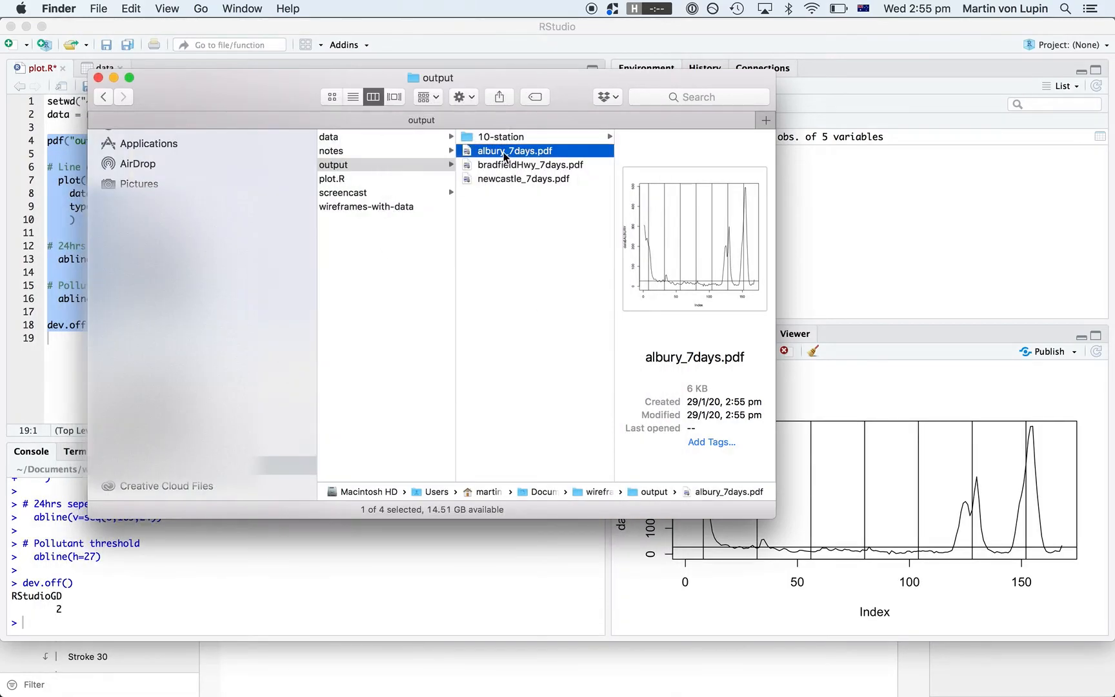
key(space)
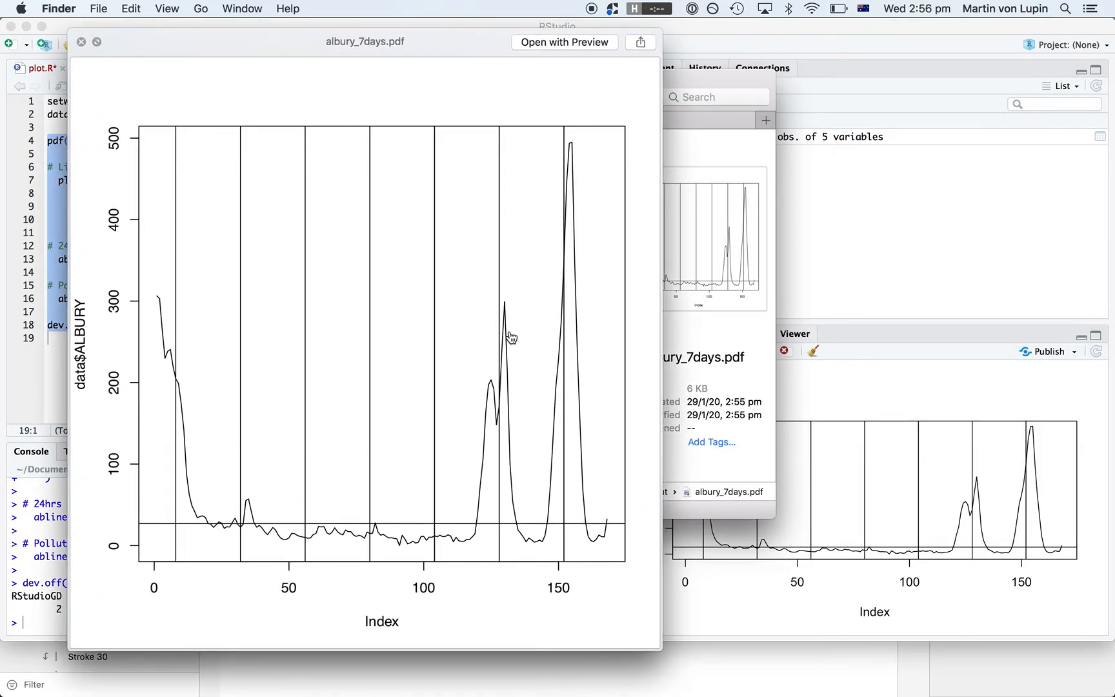
key(space)
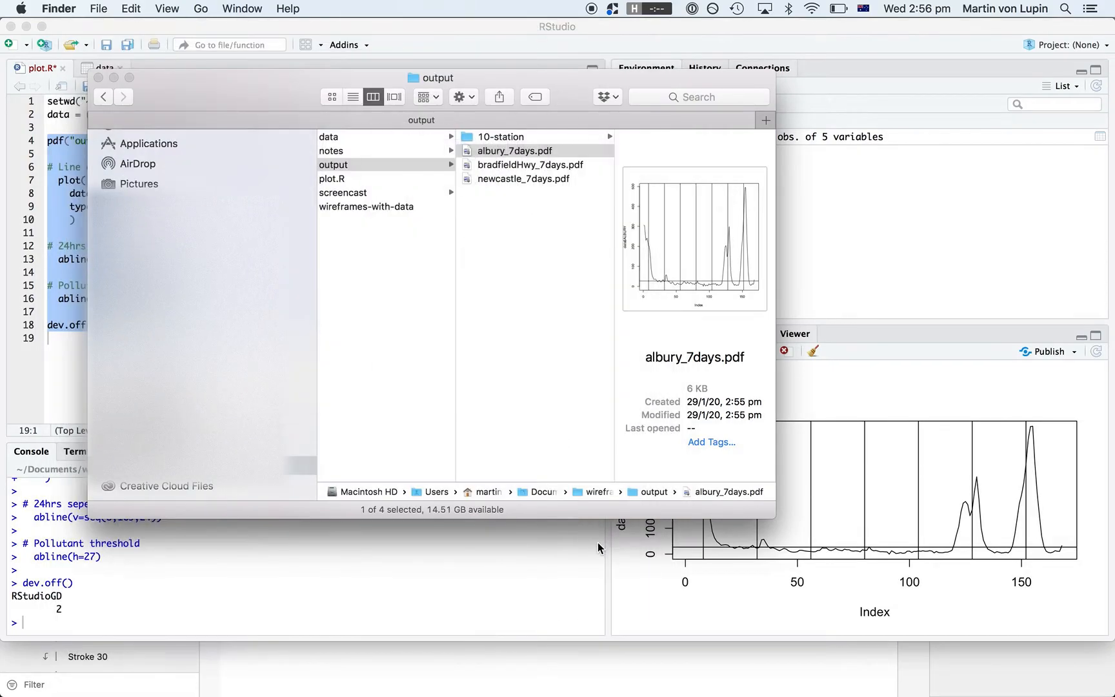
Insert albury_7days.pdf from Finder into Sketch's Wireframe_7days_3stations artboard and position it below the Albury row
key(super+Tab)
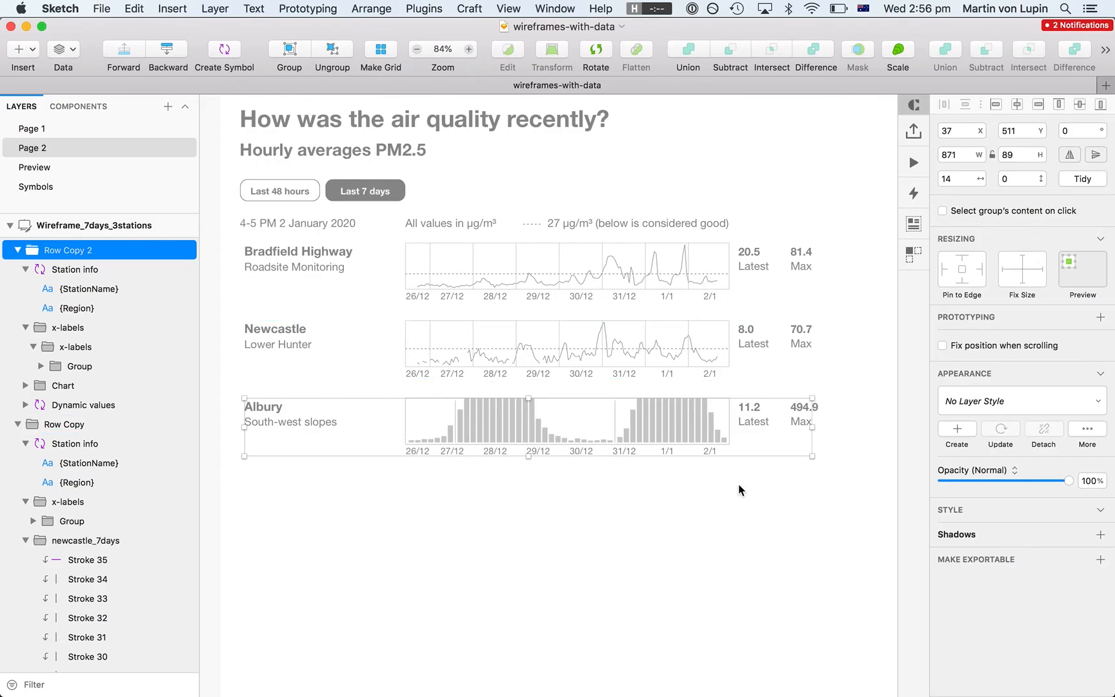
key(super+Tab)
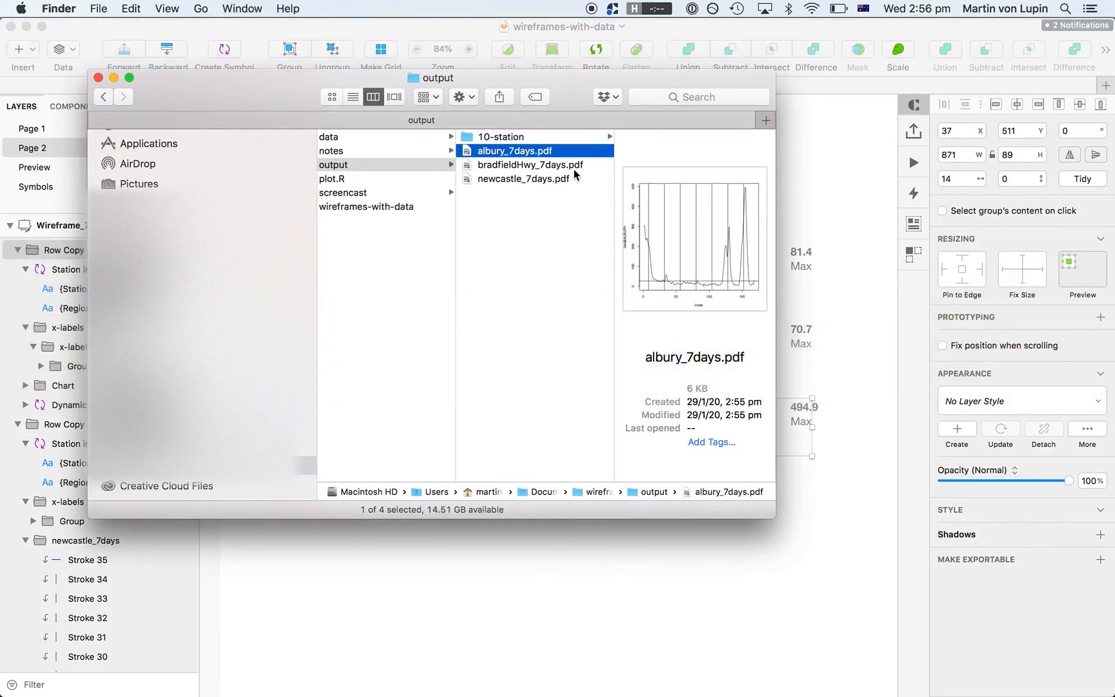
drag(537, 151, 528, 605)
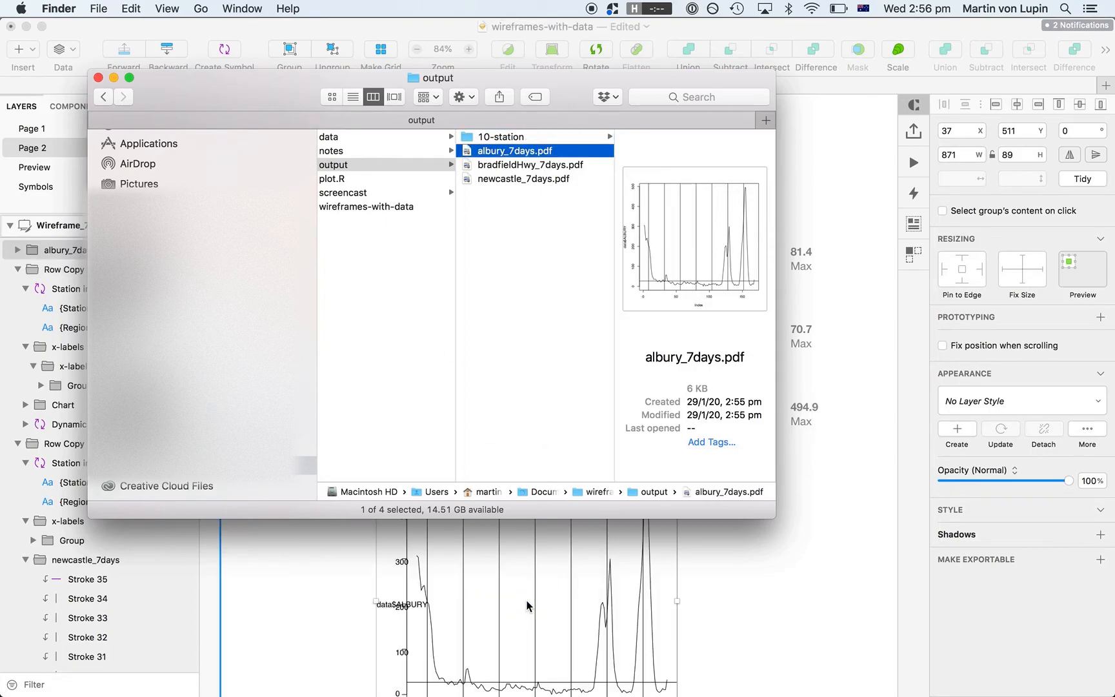
click(739, 592)
scroll(645, 549, down, 5)
scroll(646, 549, right, 3)
mouse_move(525, 508)
mouse_down()
mouse_move(540, 574)
mouse_move(563, 513)
mouse_up()
Delete the axis-title group, Group 17, from albury_7days and ungroup the separator lines in Group 27
click(18, 250)
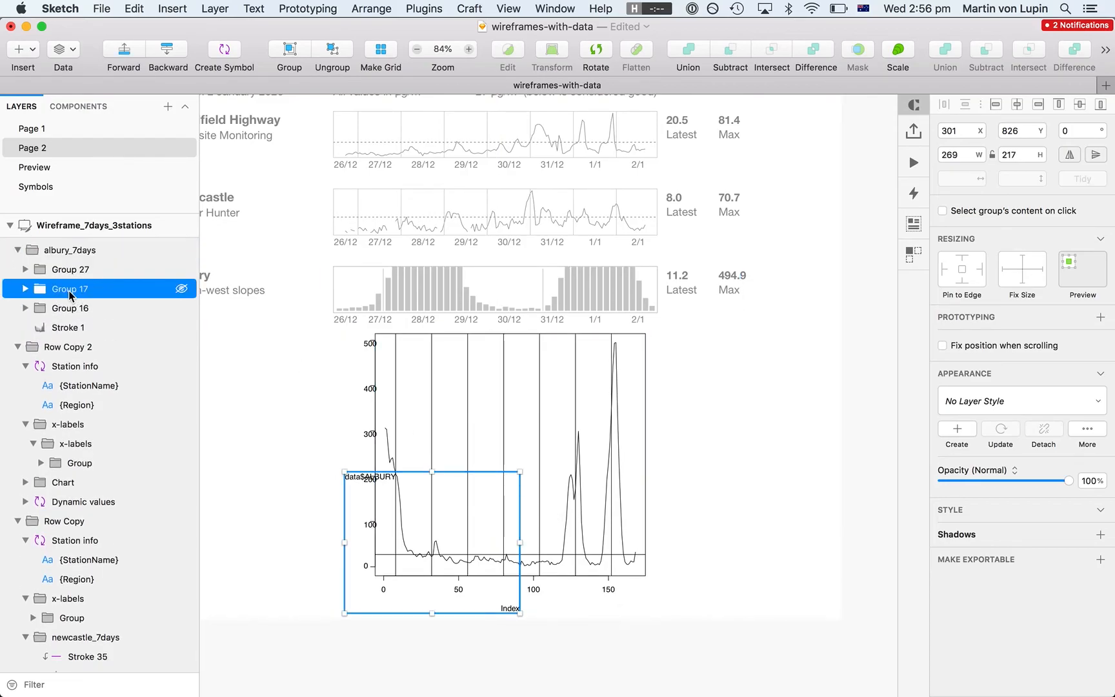
key(Delete)
click(71, 271)
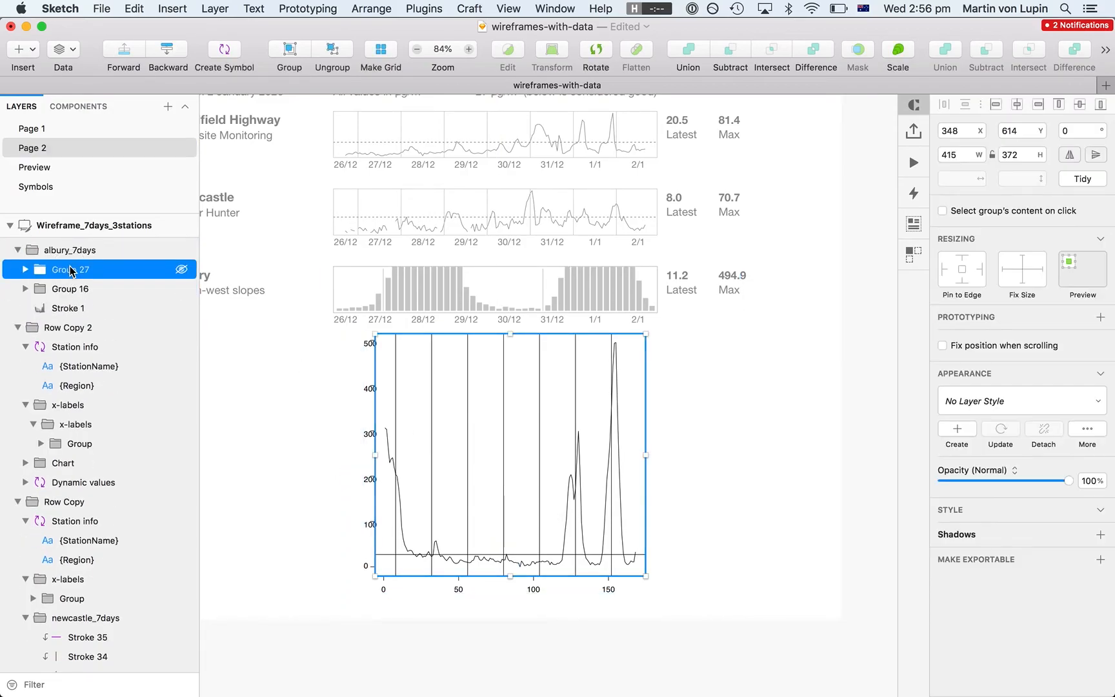
key(super+shift+g)
Ungroup Group 16 and delete its axis numbers and tick strokes, keeping the Stroke 15 frame
click(71, 446)
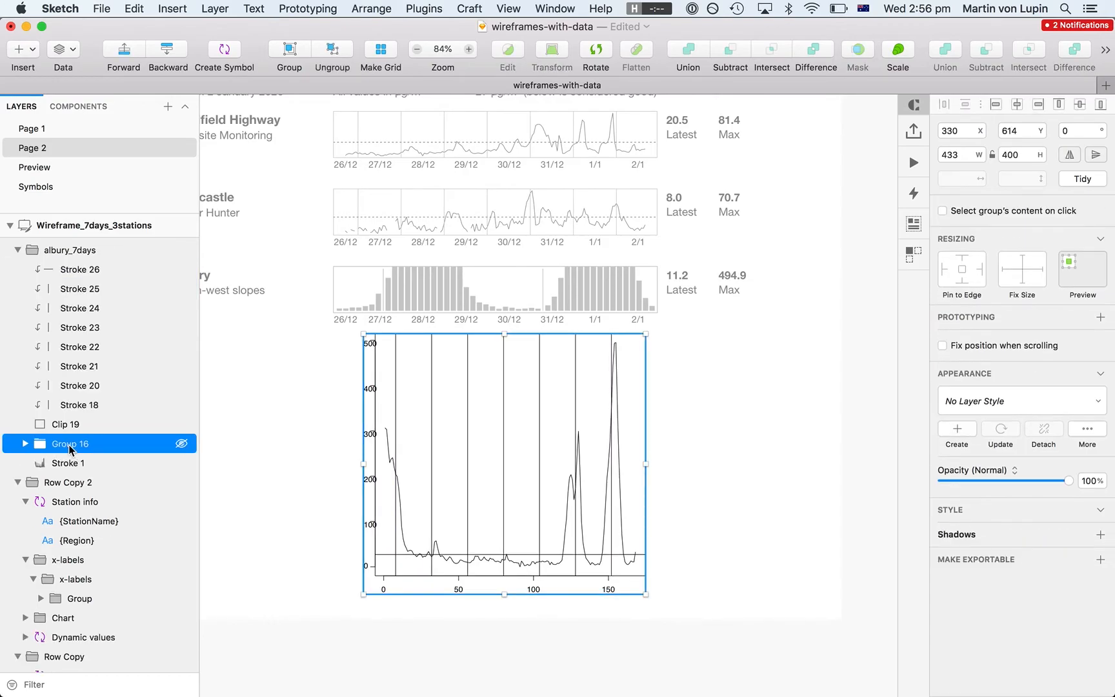
key(super+shift+g)
super+click(71, 445)
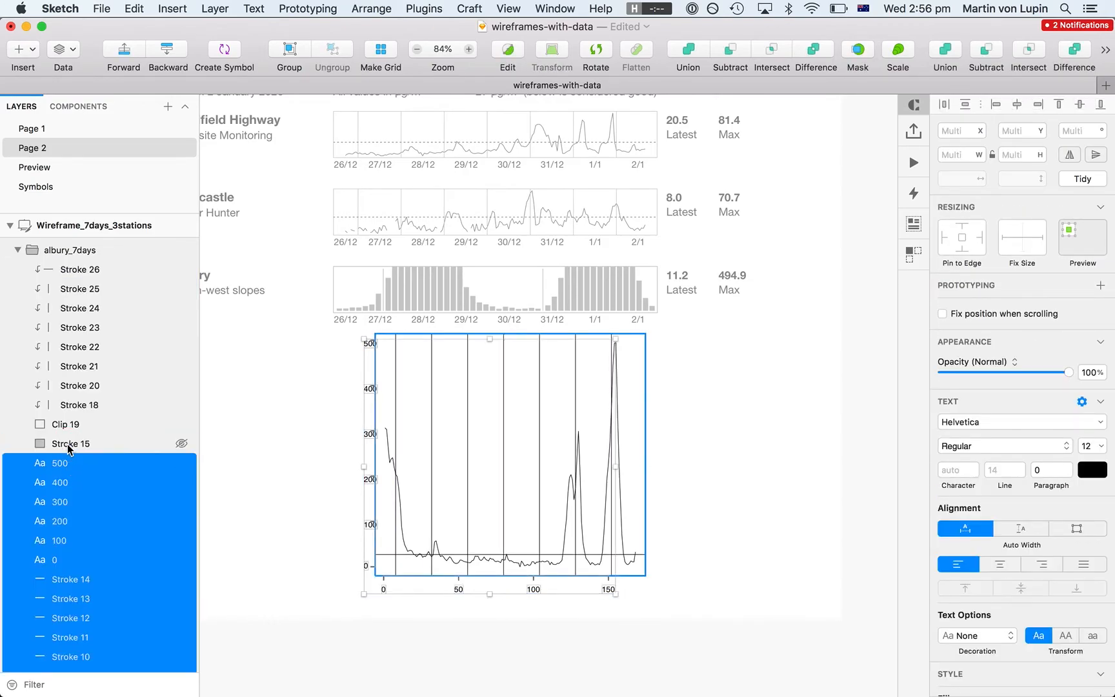
key(Delete)
Recolour albury_7days' Stroke 15 frame and separator strokes 18 to 26, excluding Clip 19, with the grey sampled from Albury's bar chart
click(75, 445)
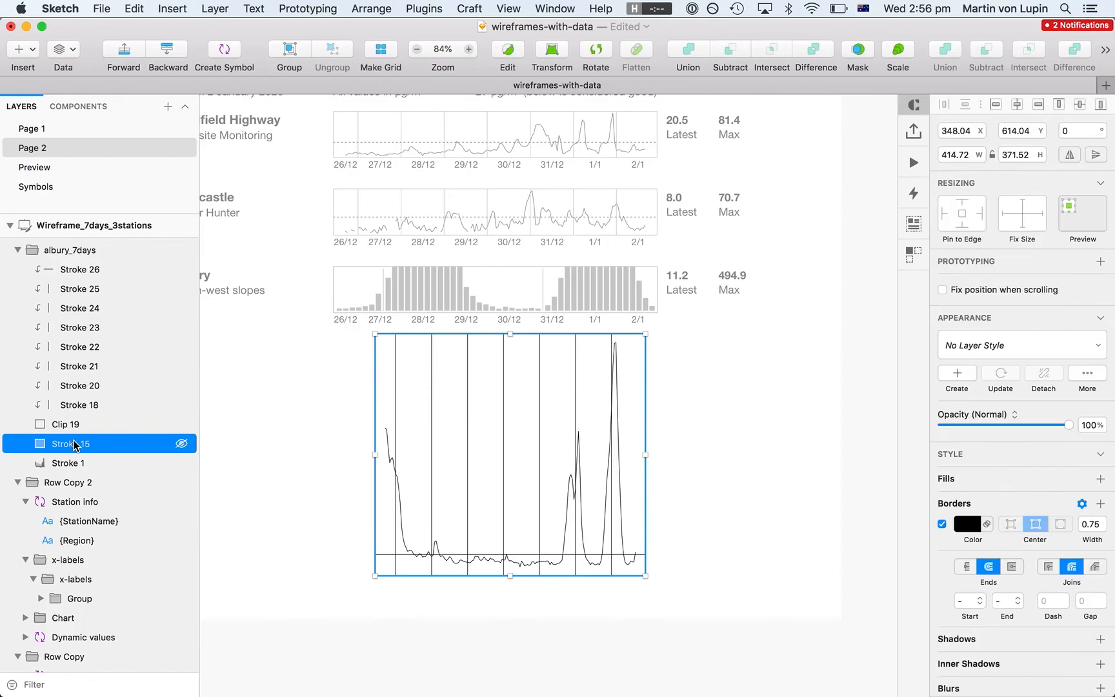
shift+click(92, 269)
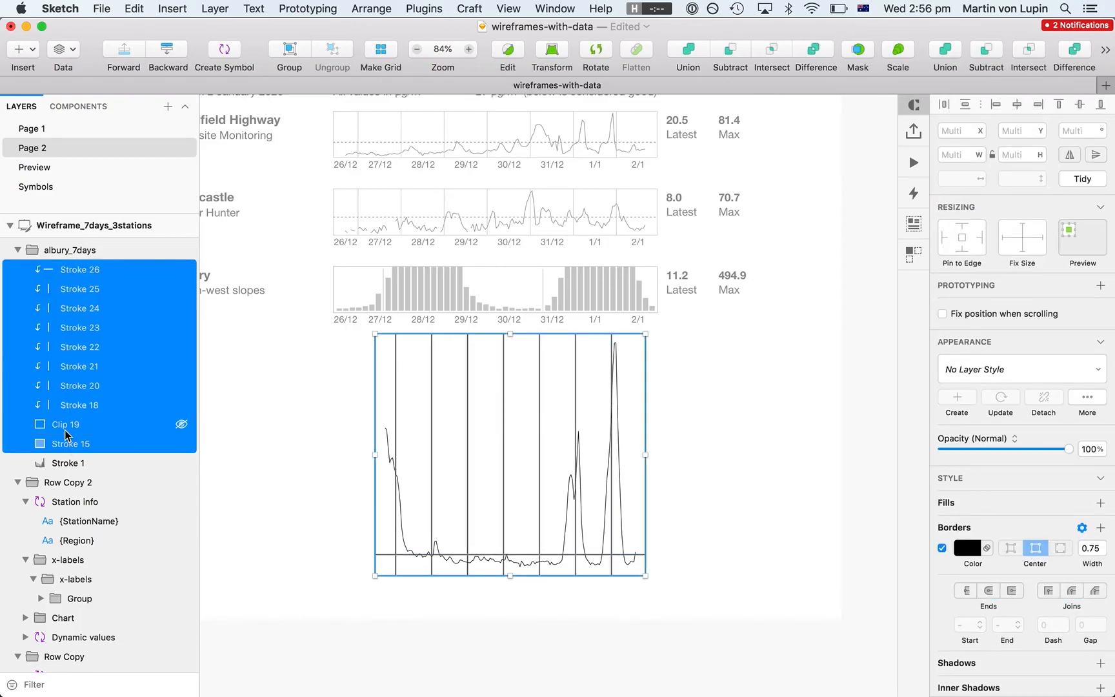
super+click(66, 429)
key(ctrl+c)
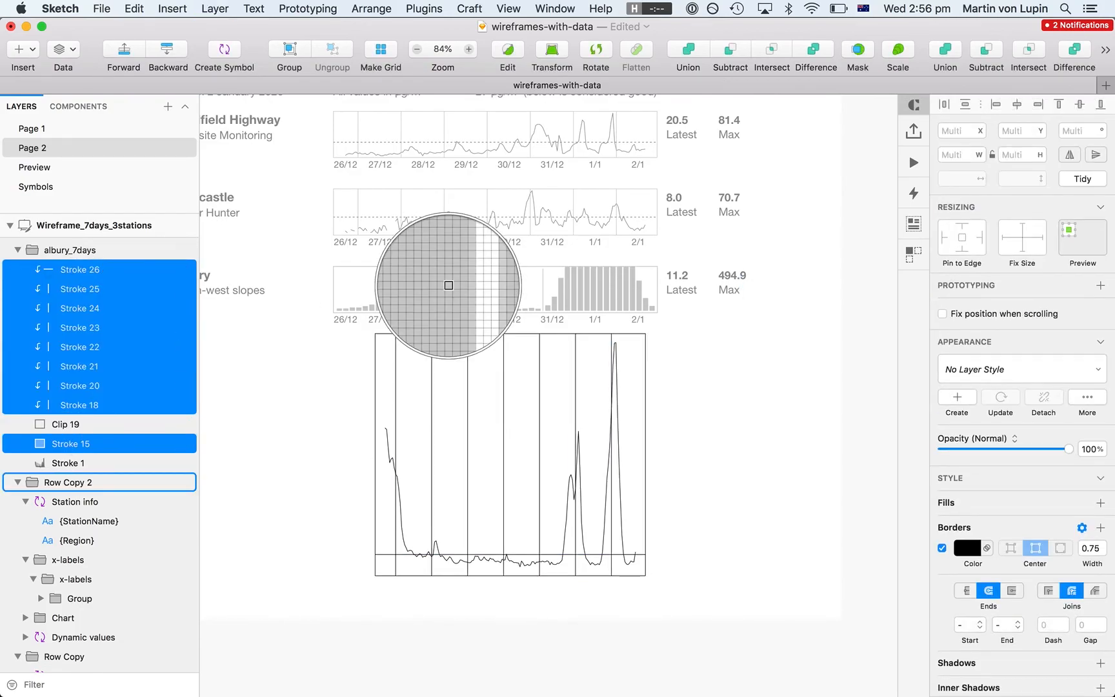
click(448, 291)
key(Escape)
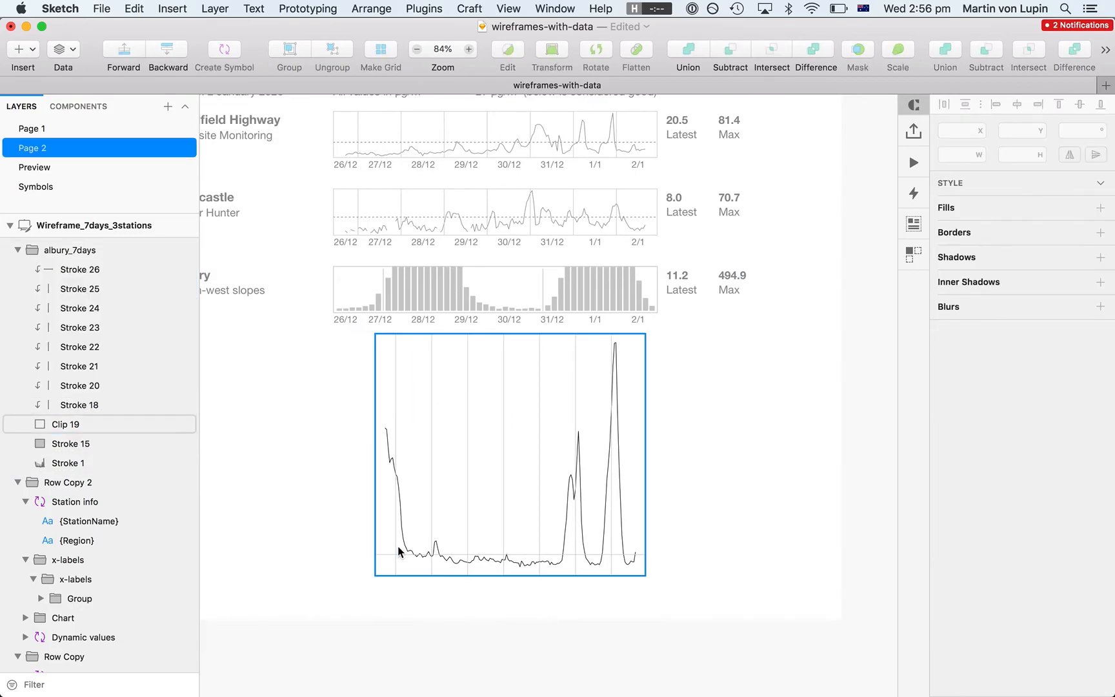
Apply the H line layer style to the horizontal threshold line, Stroke 26, in albury_7days
click(388, 556)
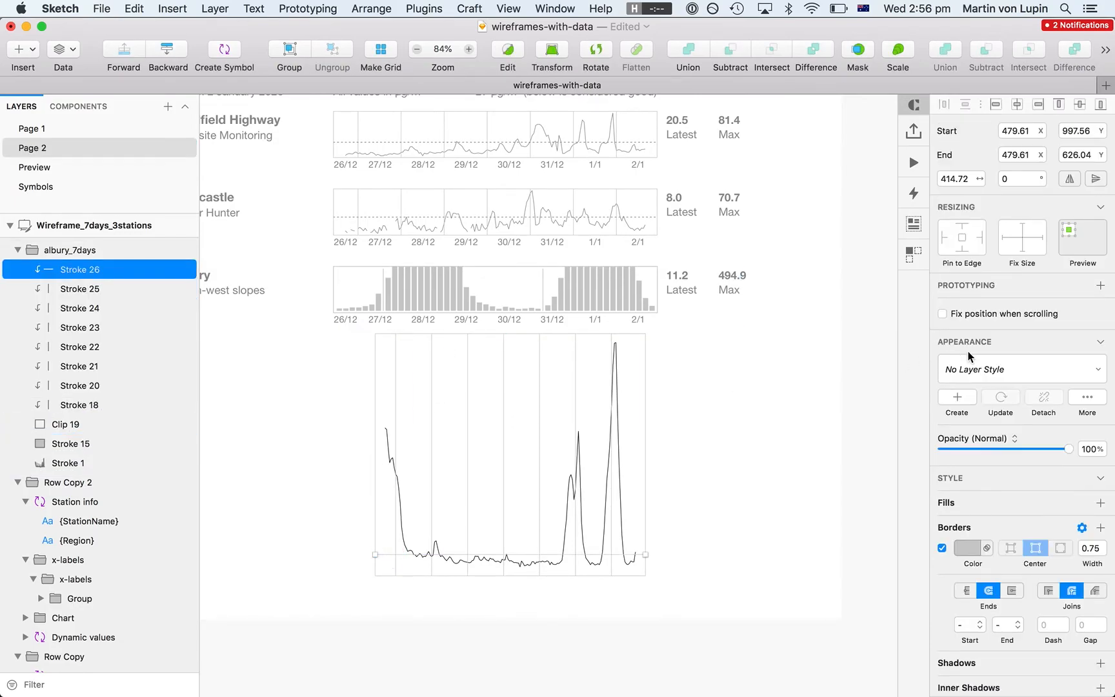
click(971, 369)
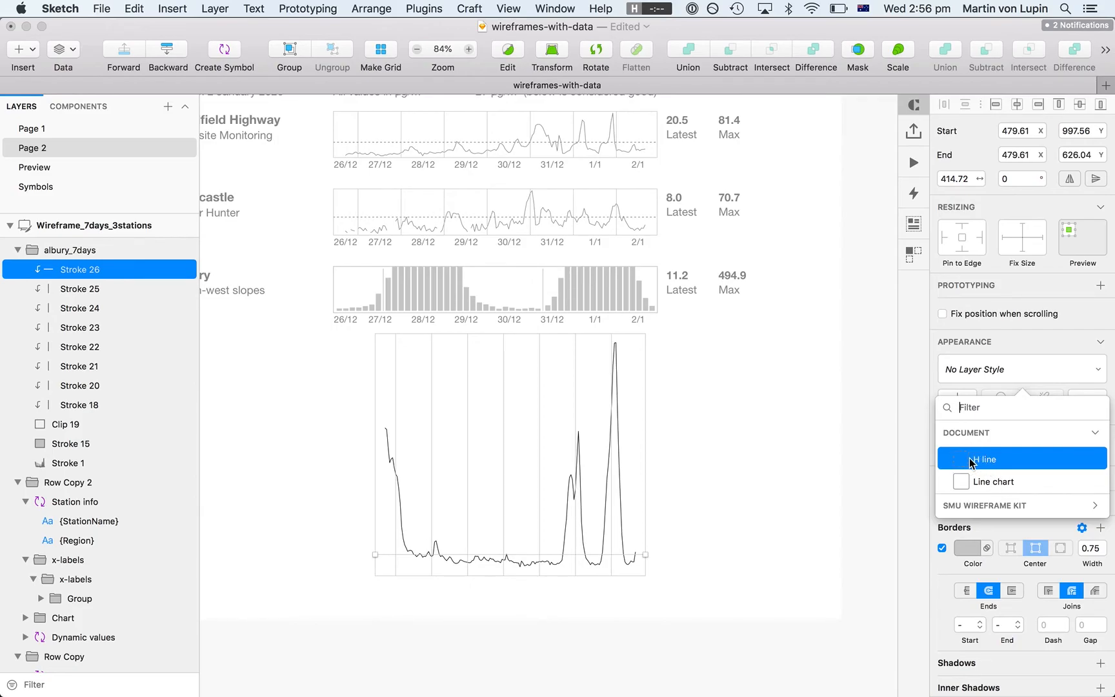
click(815, 524)
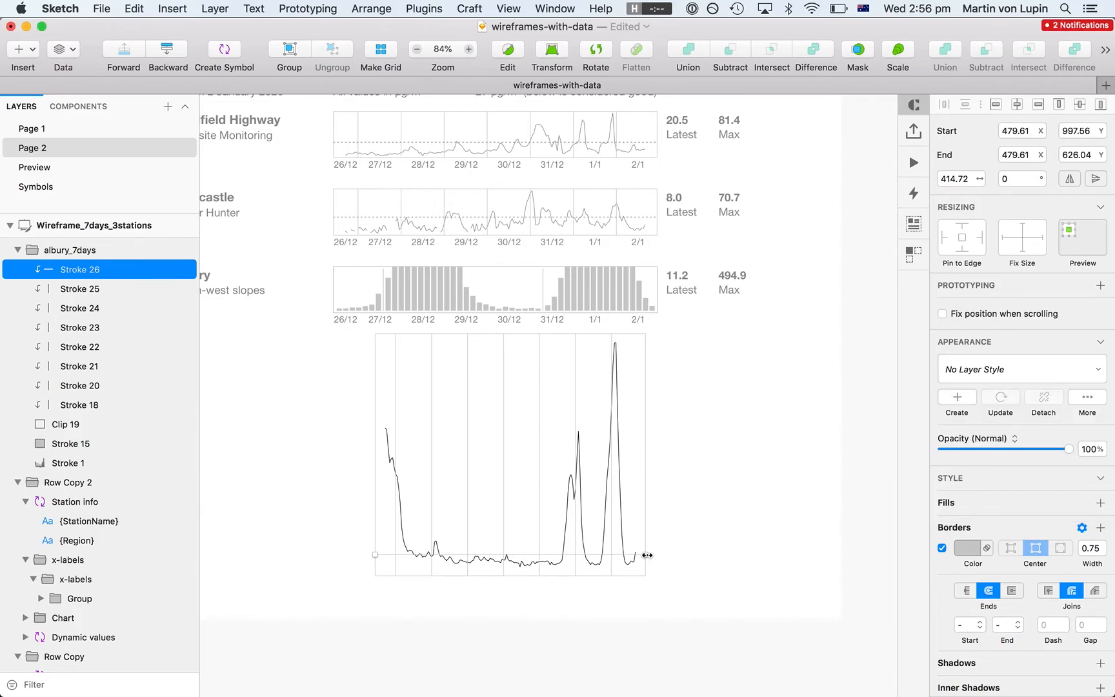
click(1006, 378)
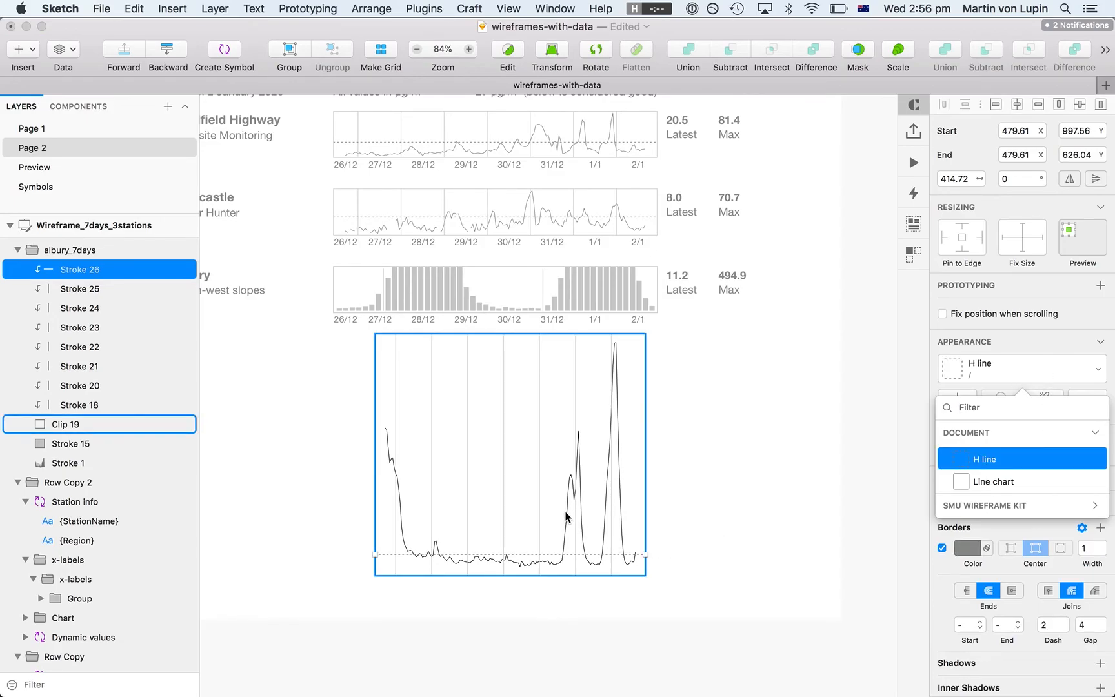
Apply the Line chart layer style to the data curve, Stroke 1, in albury_7days
click(74, 464)
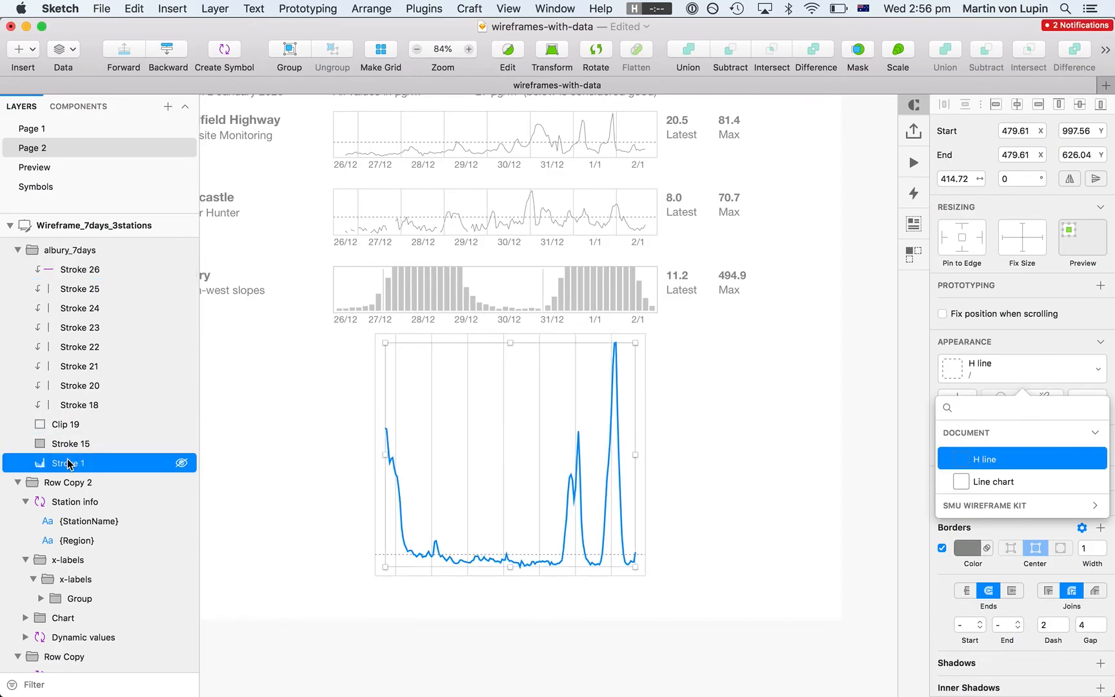
click(991, 455)
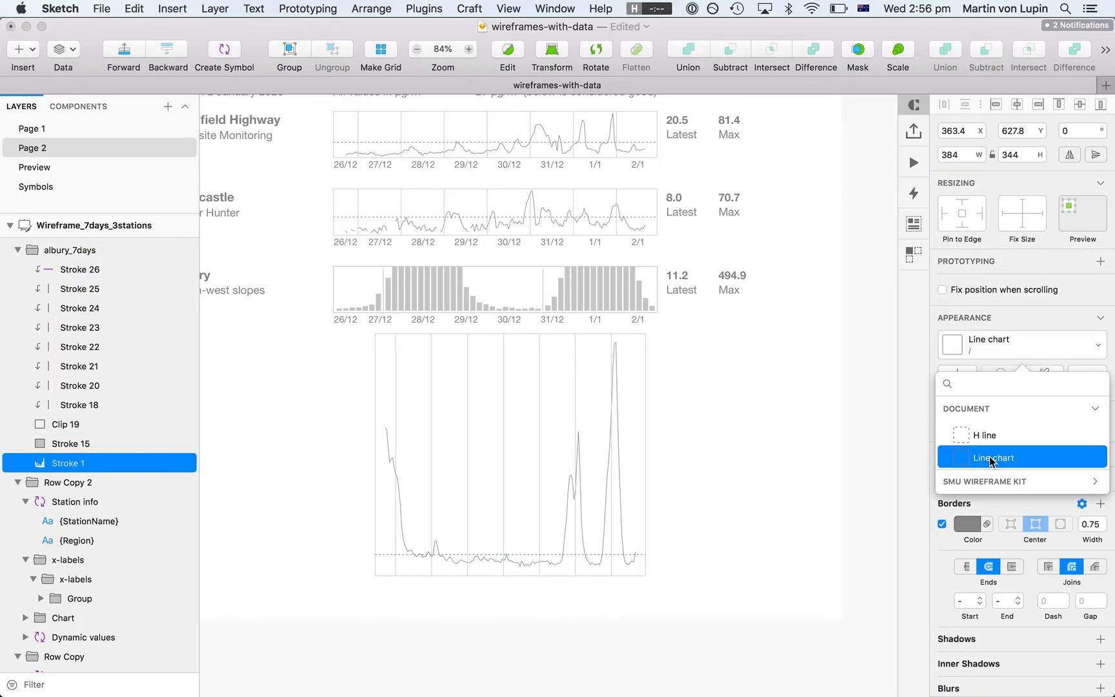
click(568, 453)
Resize the albury_7days group to the Albury frame's 497 × 71 and align it beneath that frame at X 284, Y 637
scroll(567, 453, left, 5)
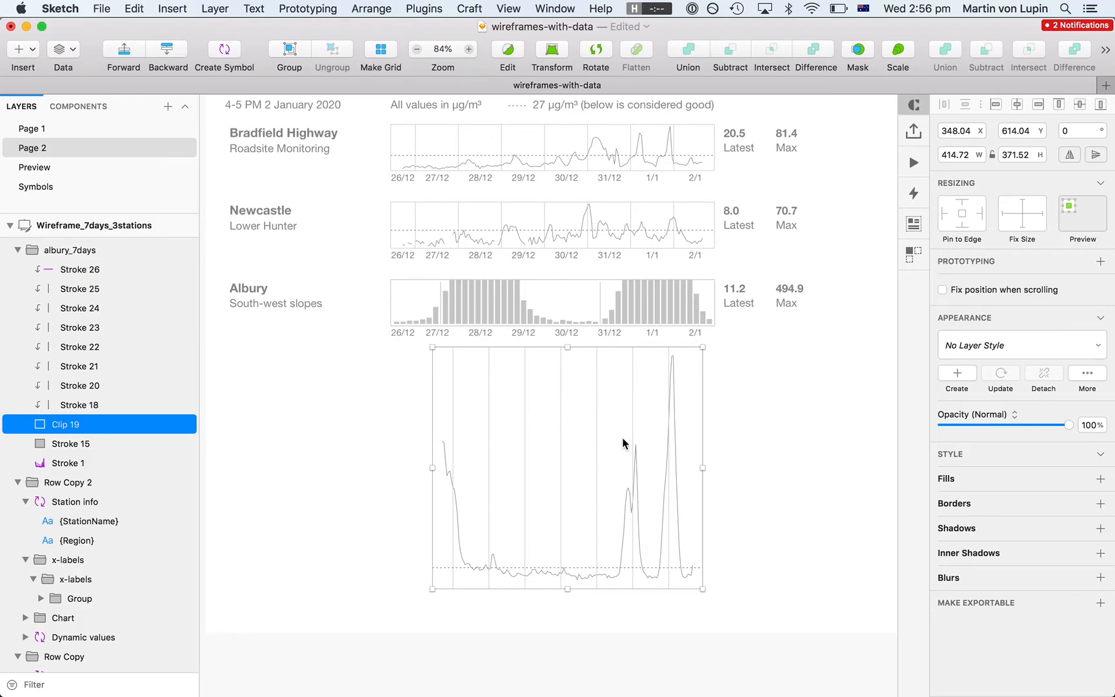
double_click(408, 285)
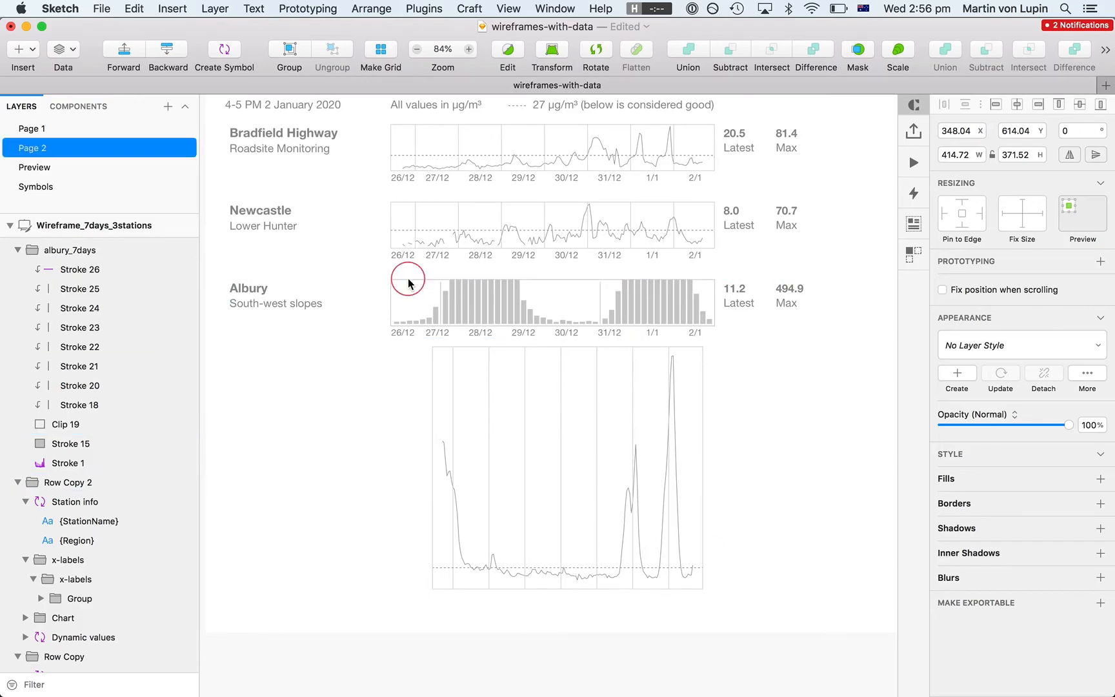
click(409, 286)
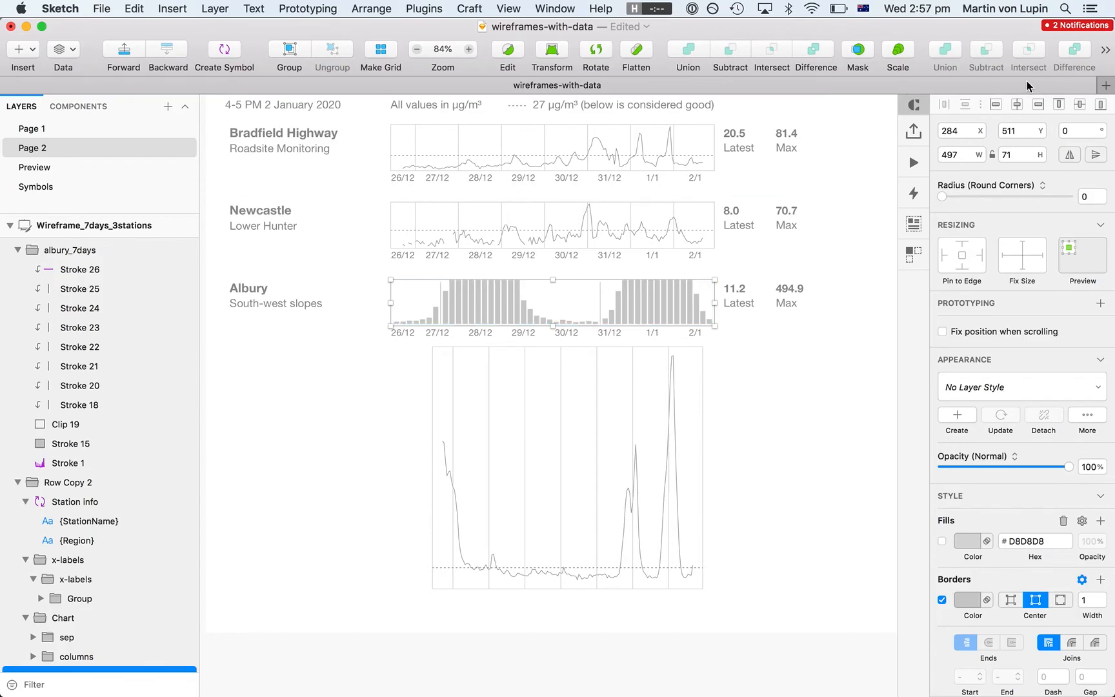
click(656, 408)
click(955, 162)
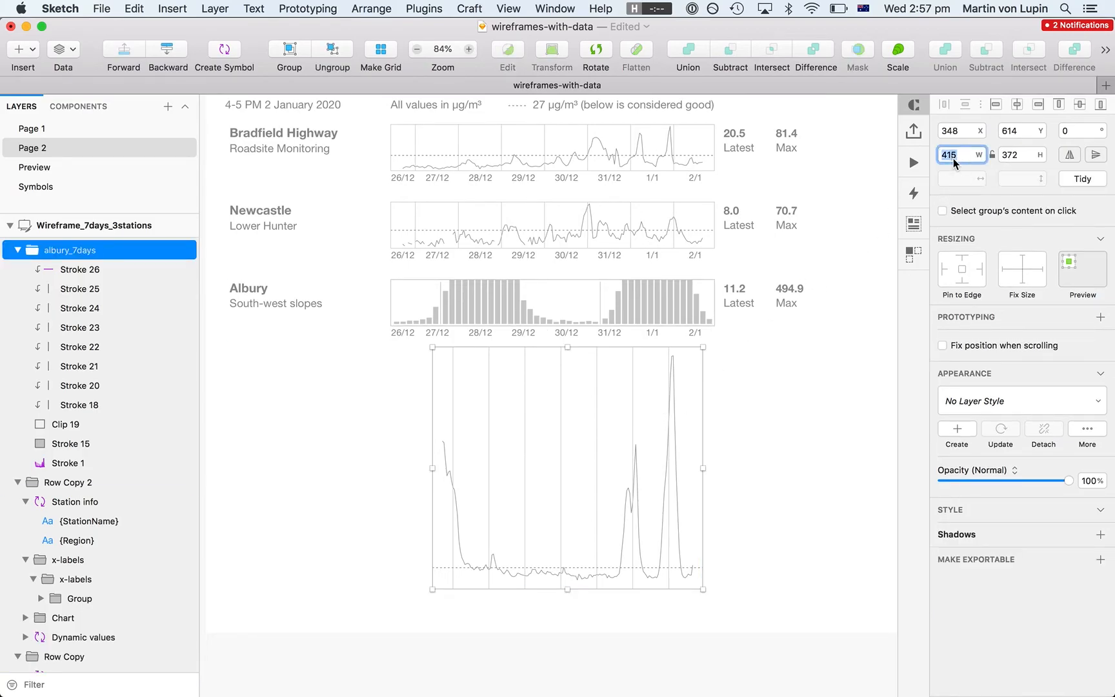
text(497)
key(Tab)
text(71)
key(Tab)
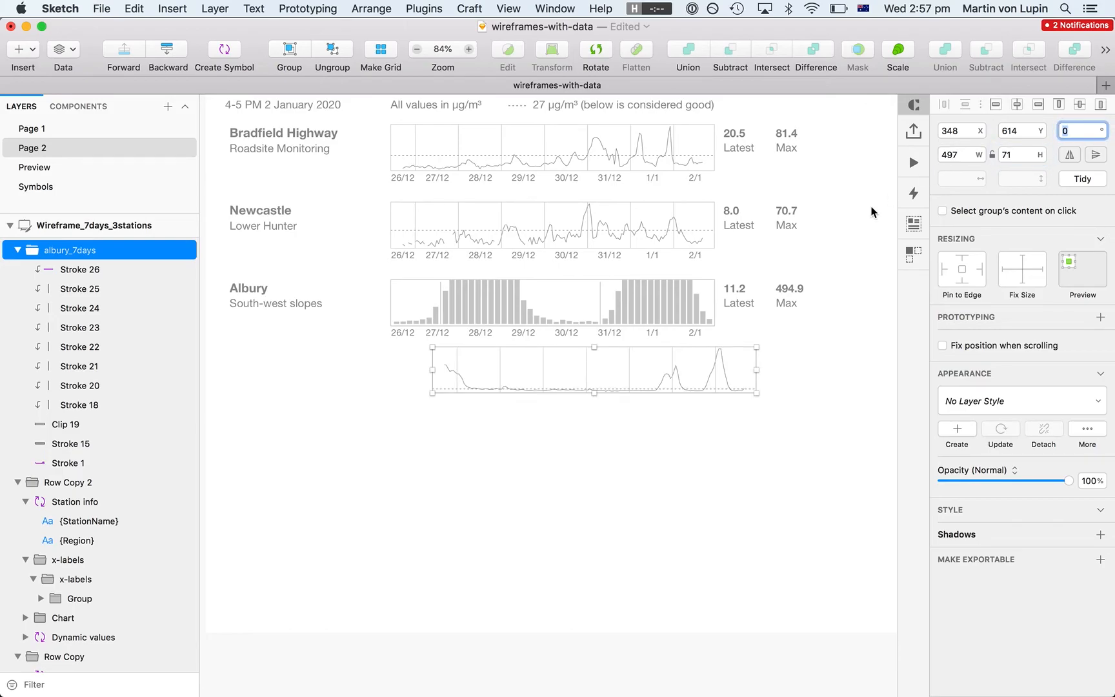
drag(694, 372, 652, 388)
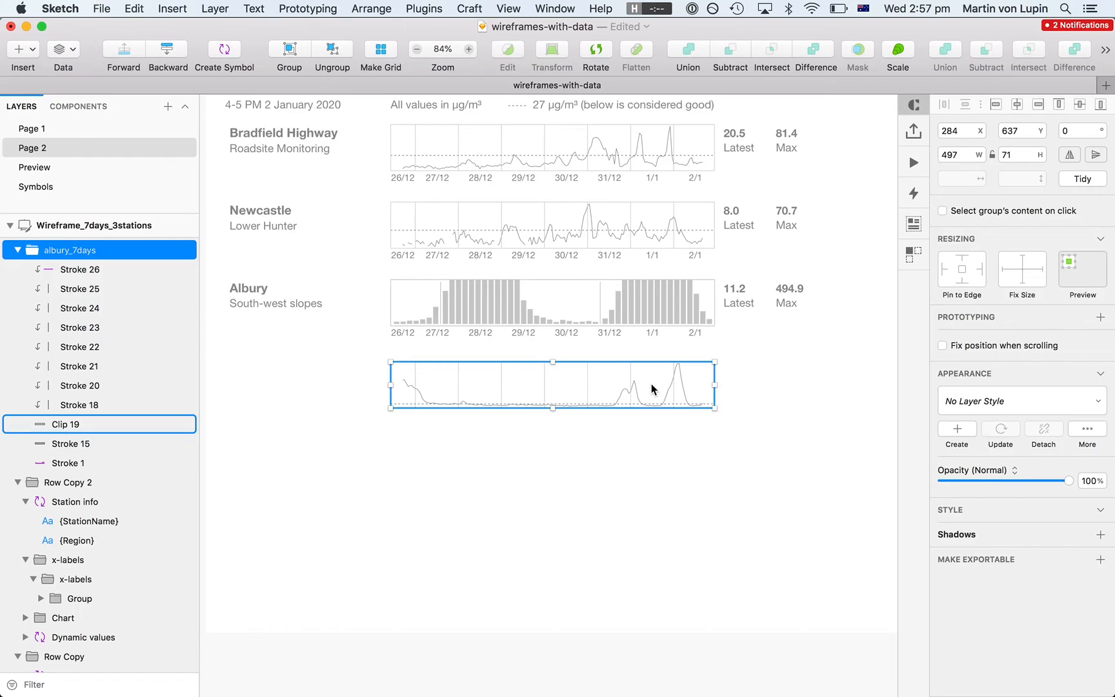
Cut albury_7days and substitute it for the Chart group in Albury's row using Sketch Mate's Replace Layer
key(Delete)
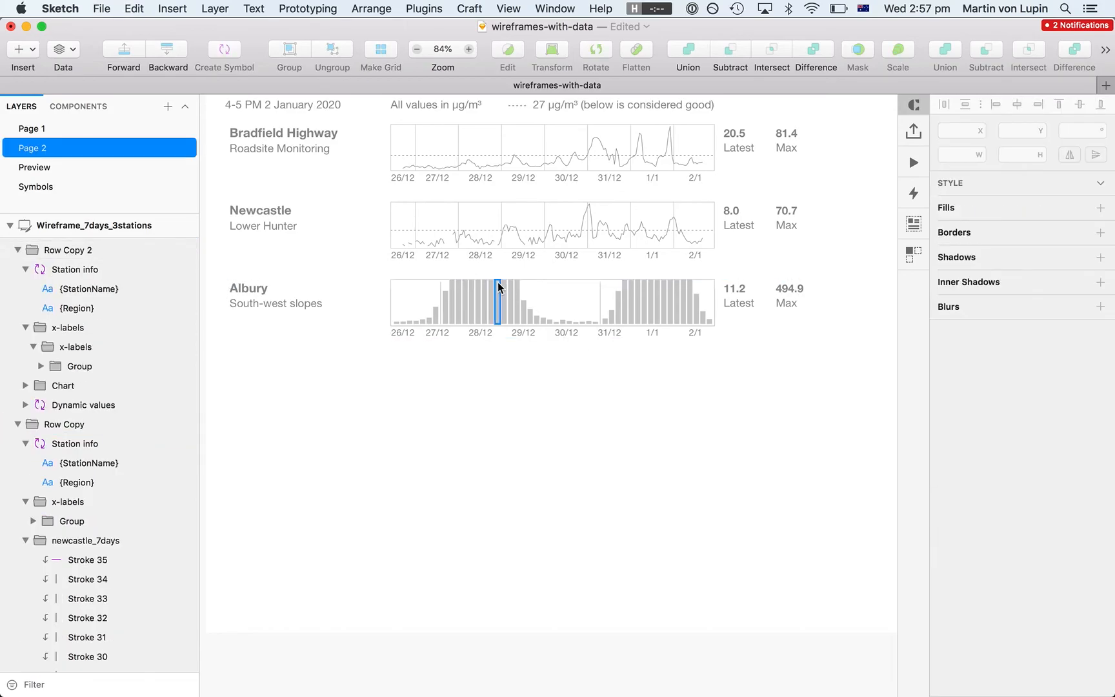
click(452, 282)
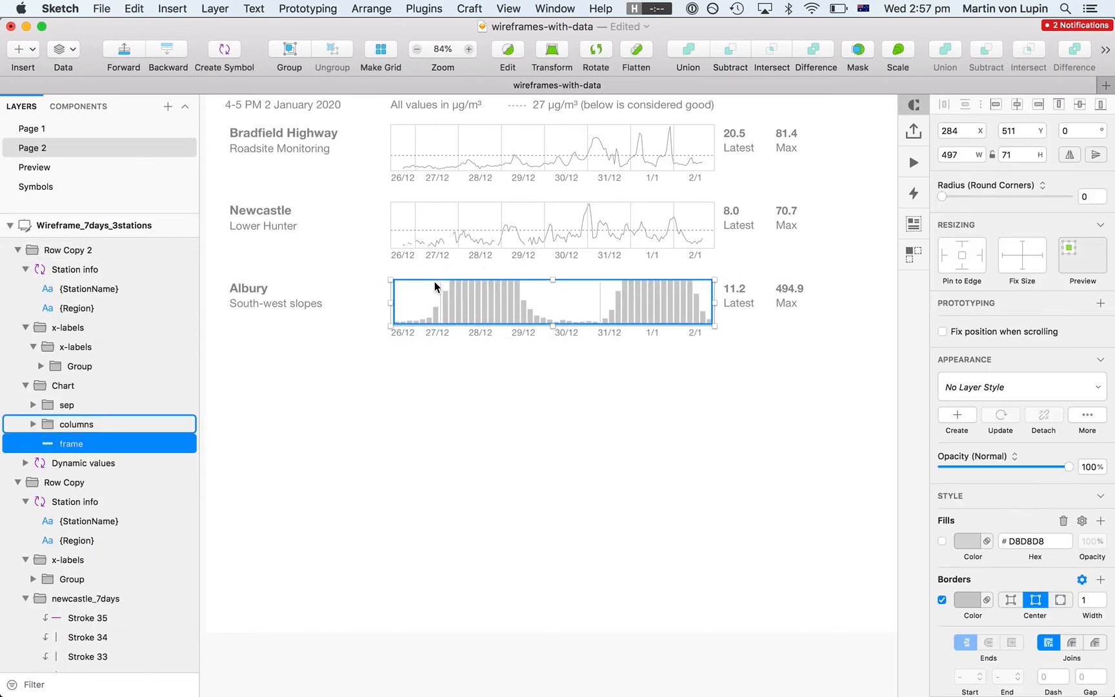
click(82, 383)
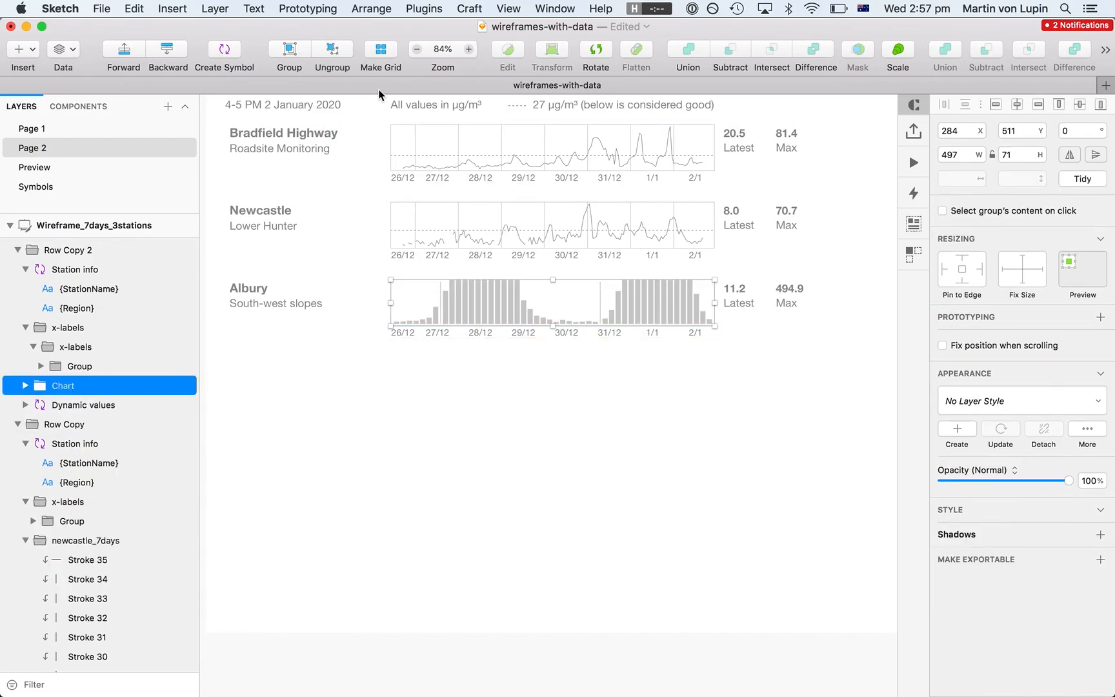
click(423, 8)
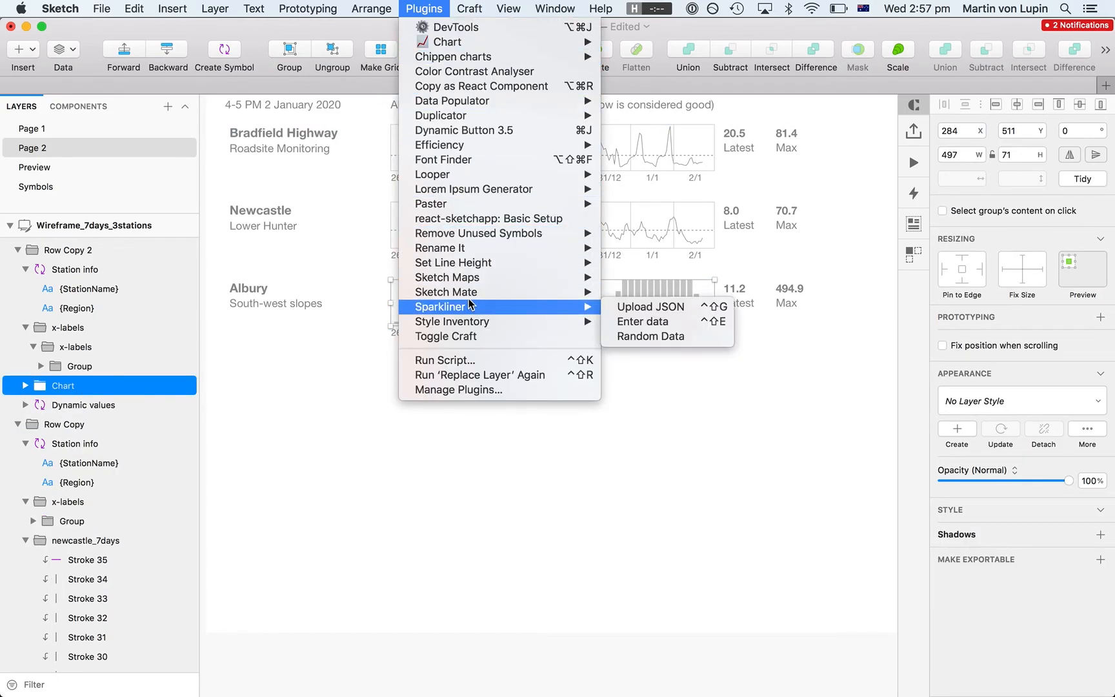
mouse_move(469, 297)
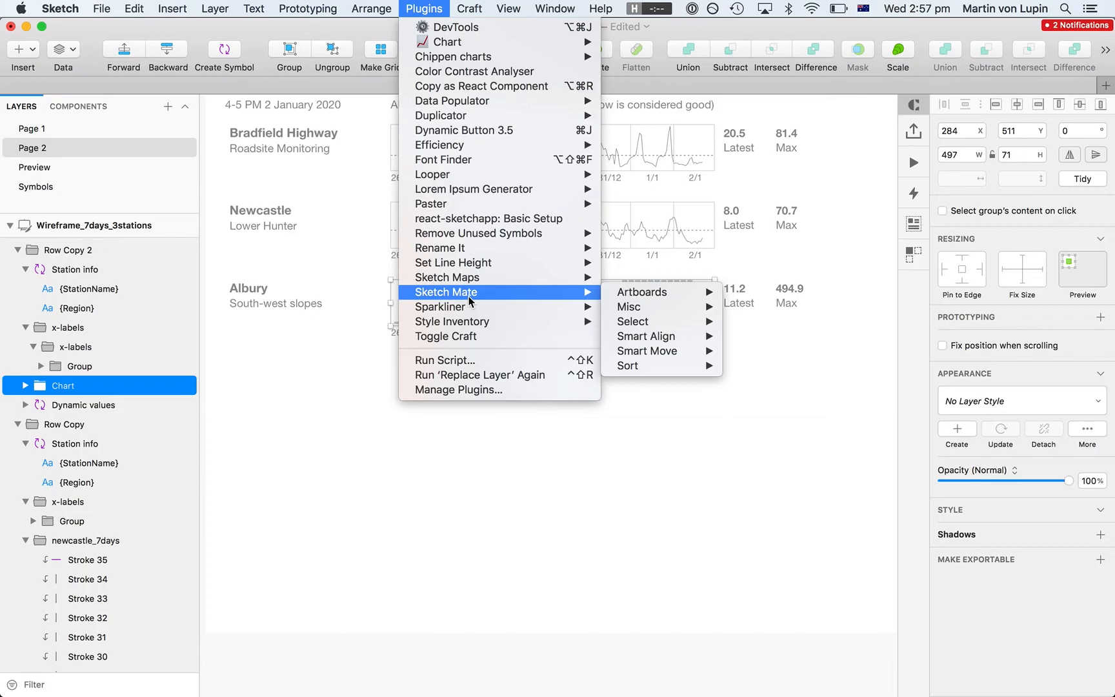
mouse_move(655, 309)
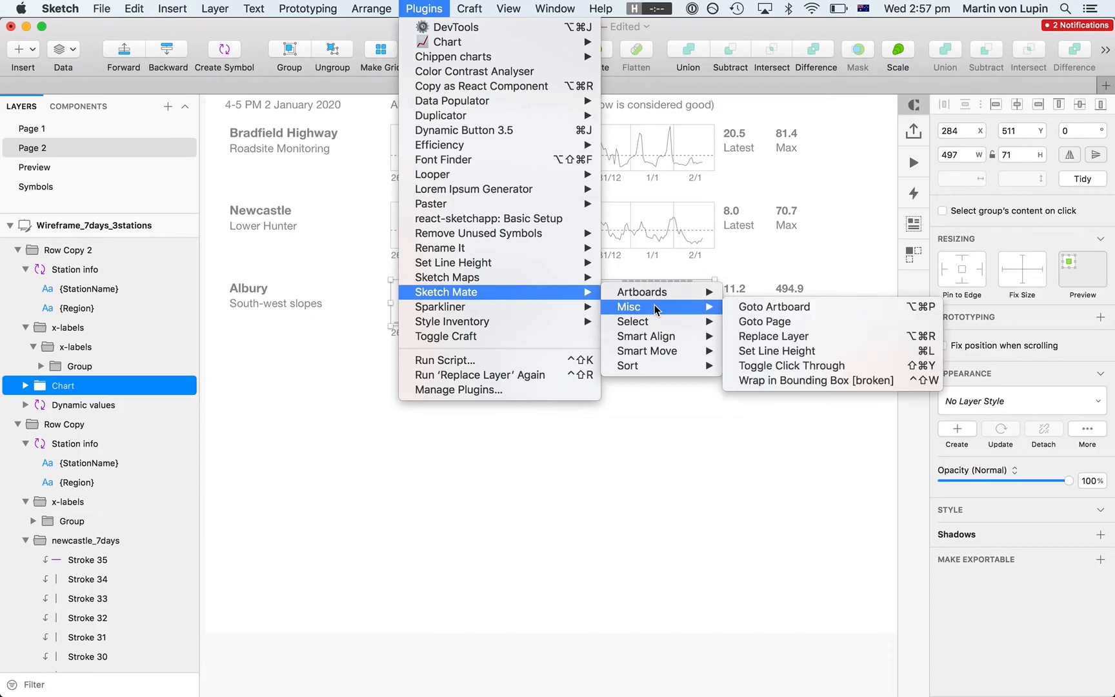
click(775, 336)
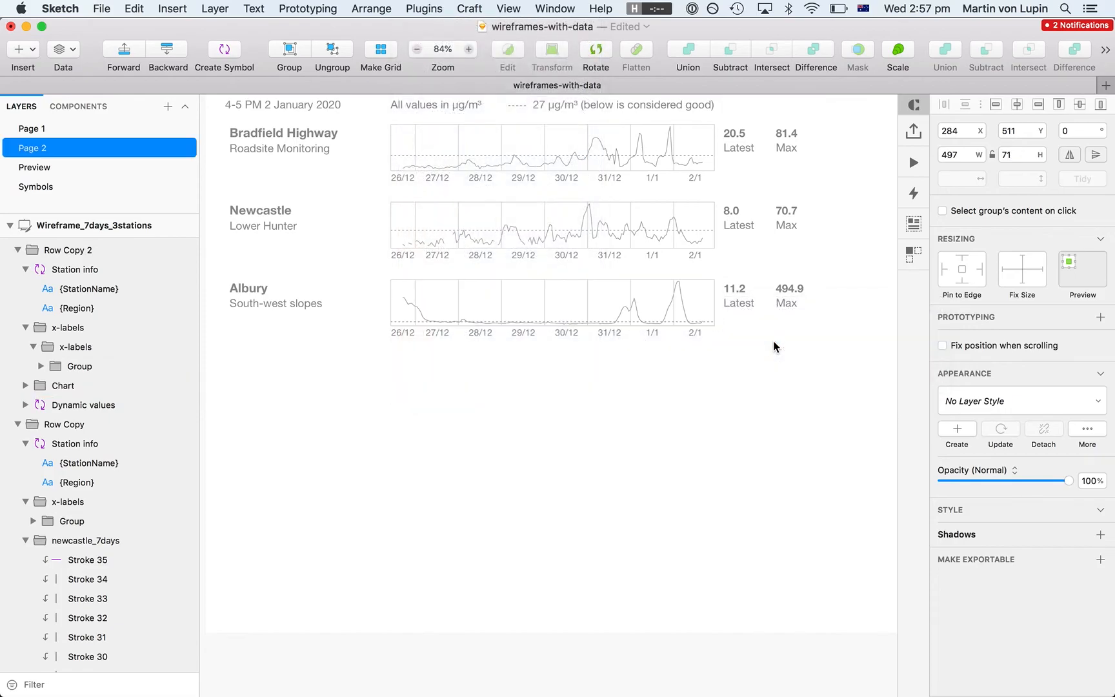
click(775, 347)
Compare the finished 7-day line charts with the bar charts on the Wireframe_48hours_3stations artboard
scroll(775, 347, up, 5)
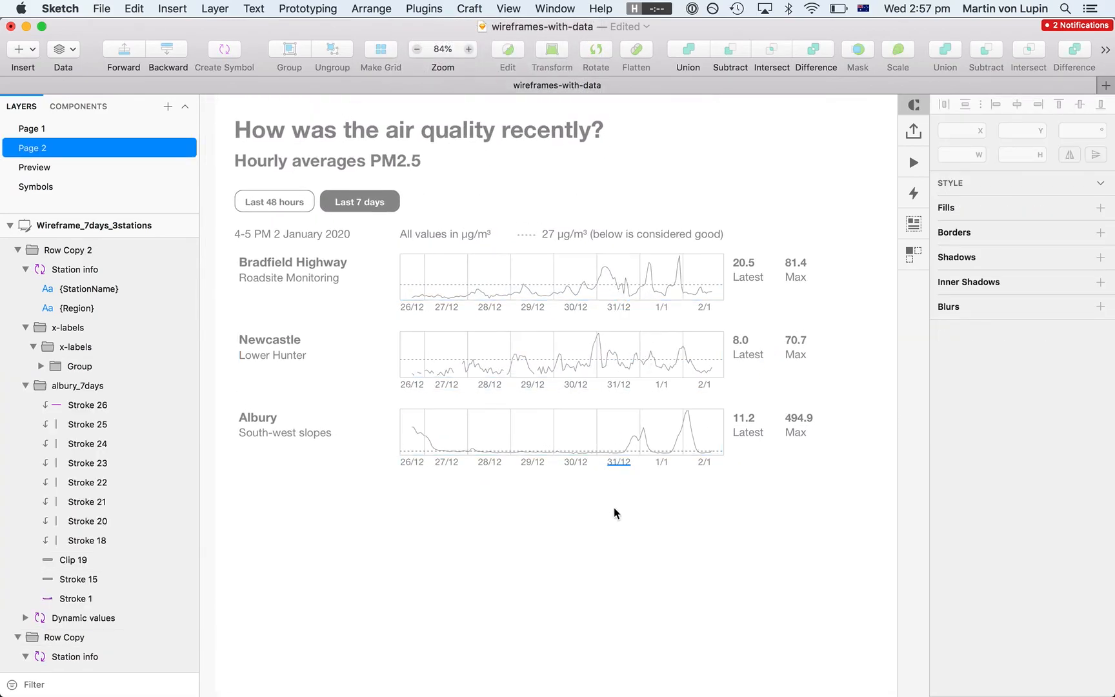
scroll(564, 516, up, 3)
scroll(563, 516, down, 3)
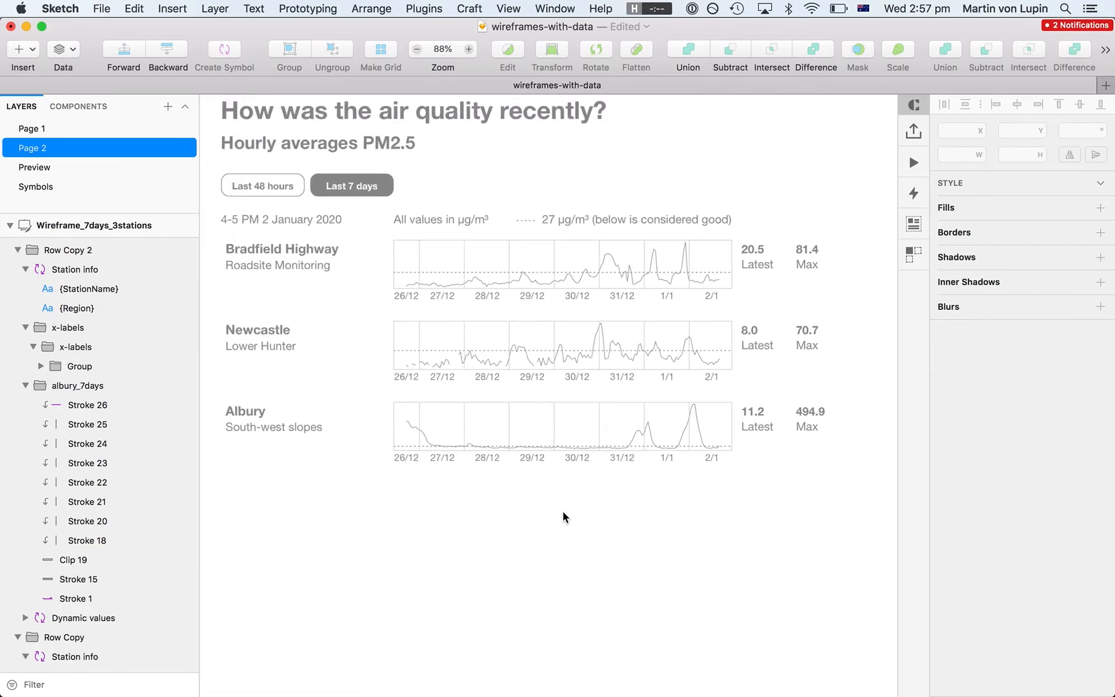
scroll(484, 406, left, 10)
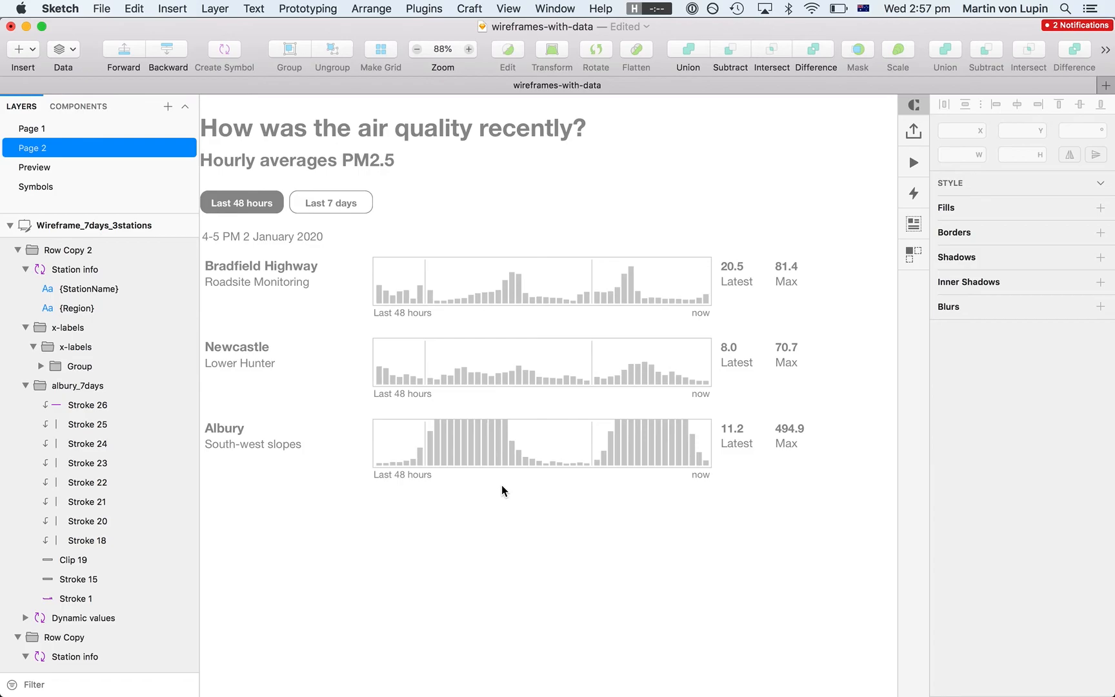
scroll(502, 491, right, 14)
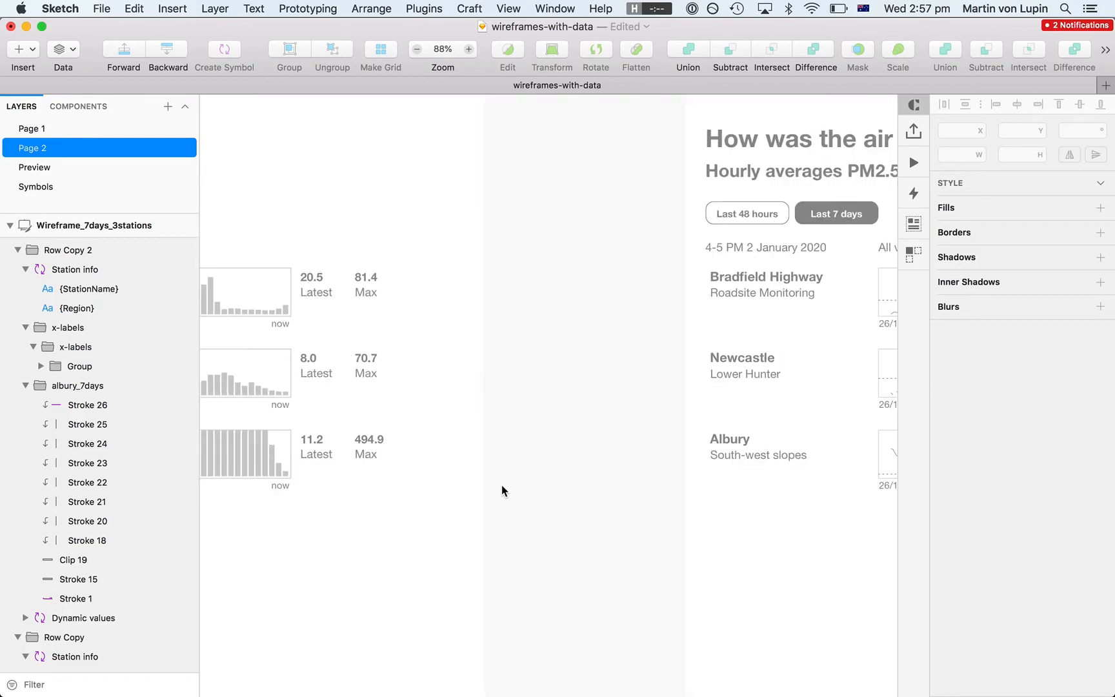
scroll(502, 491, left, 1)
scroll(502, 491, up, 3)
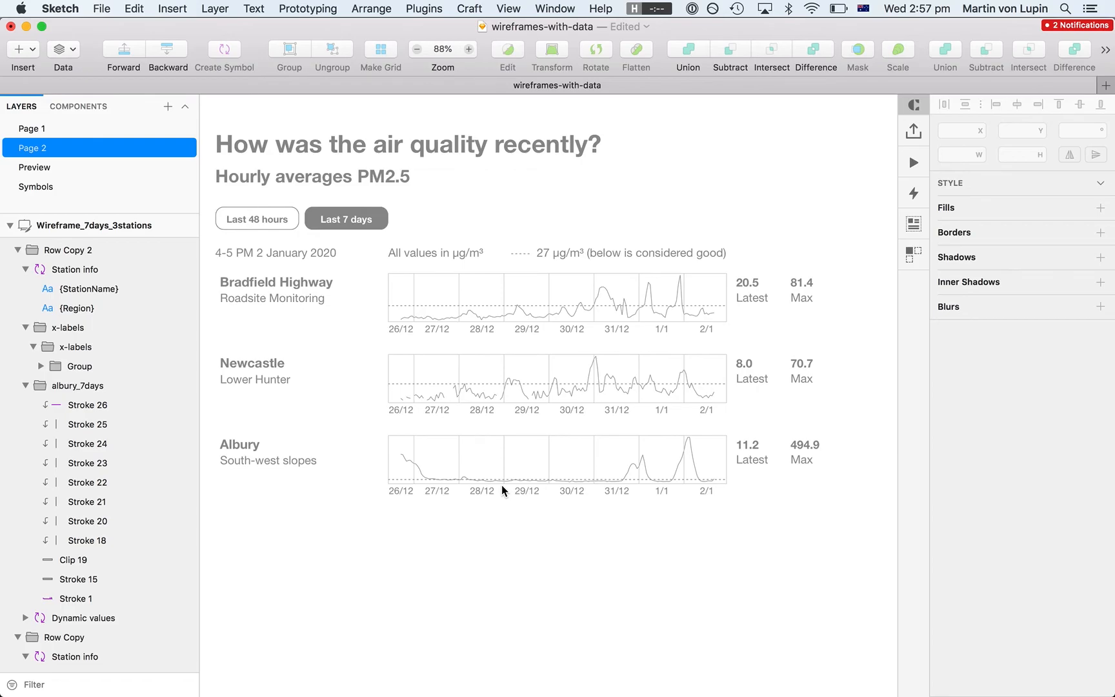
scroll(502, 491, left, 14)
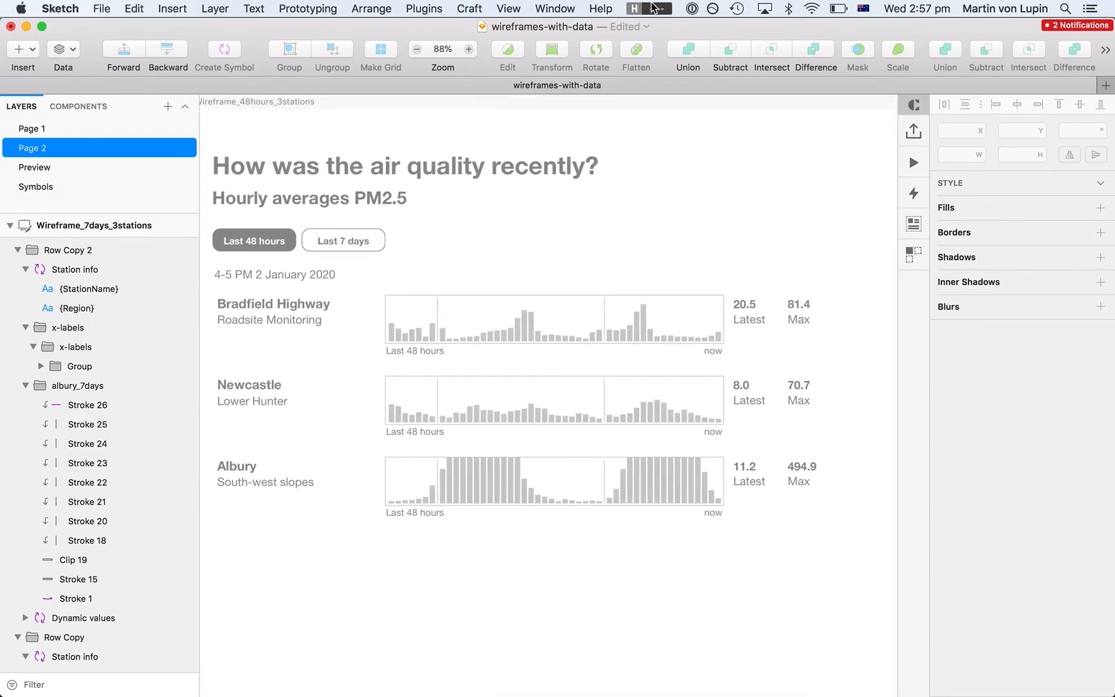
click(707, 26)
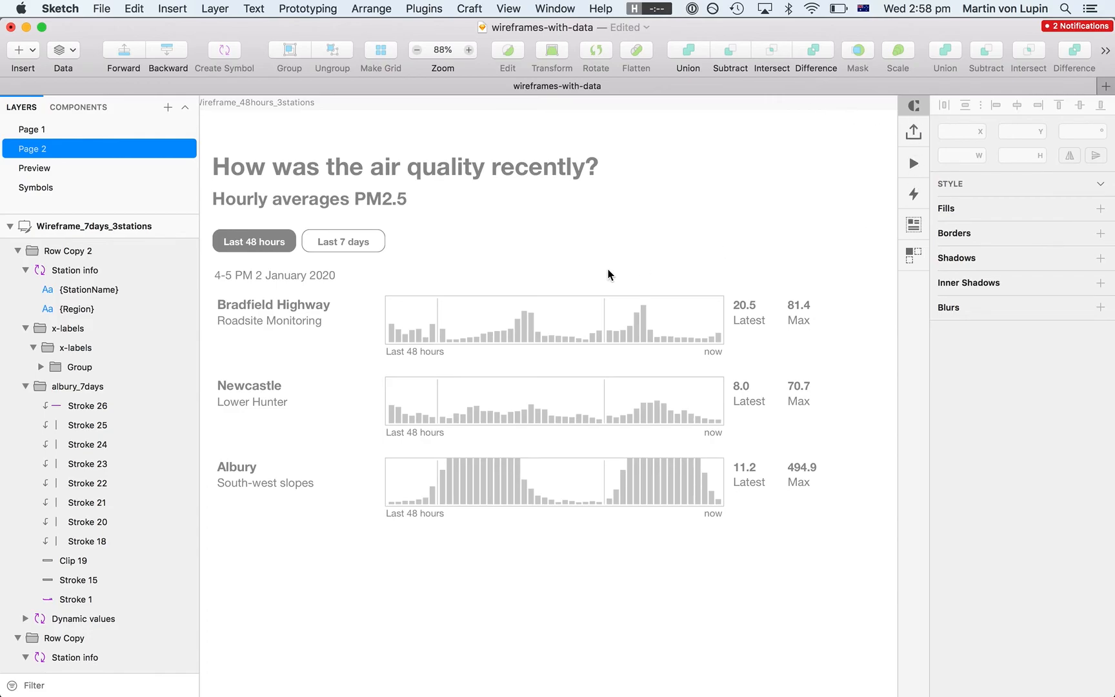
Link the Last 7 days toggle on Wireframe_48hours_3stations to the Wireframe_7days_3stations artboard with a Click gesture, maintaining scroll position
click(361, 242)
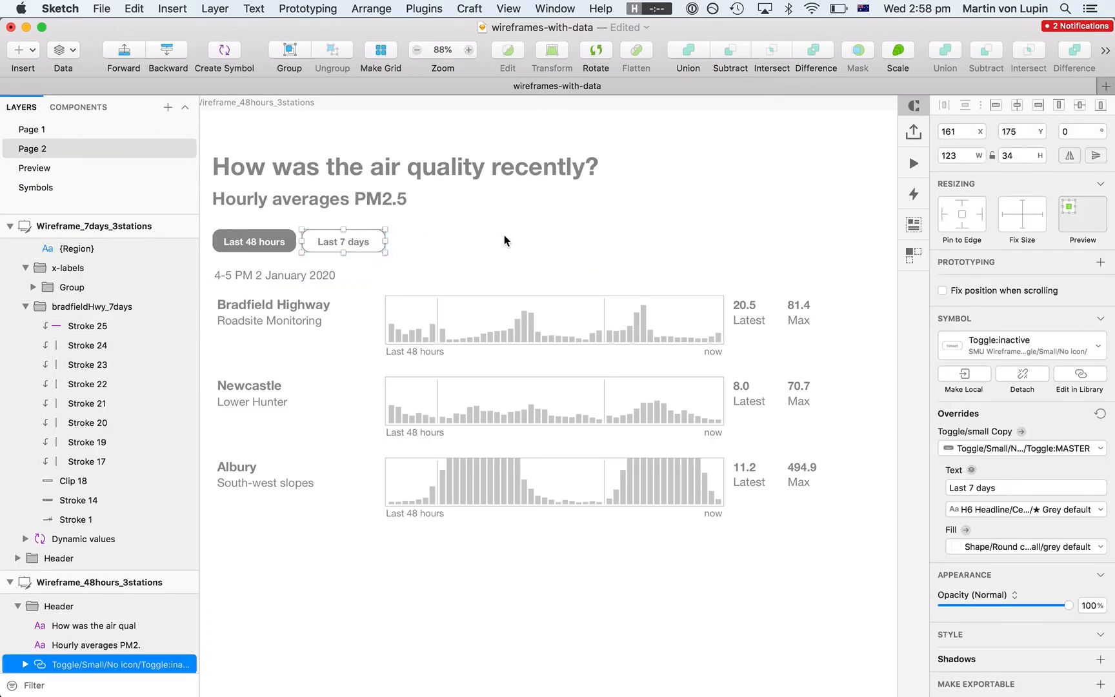
scroll(505, 238, down, 3)
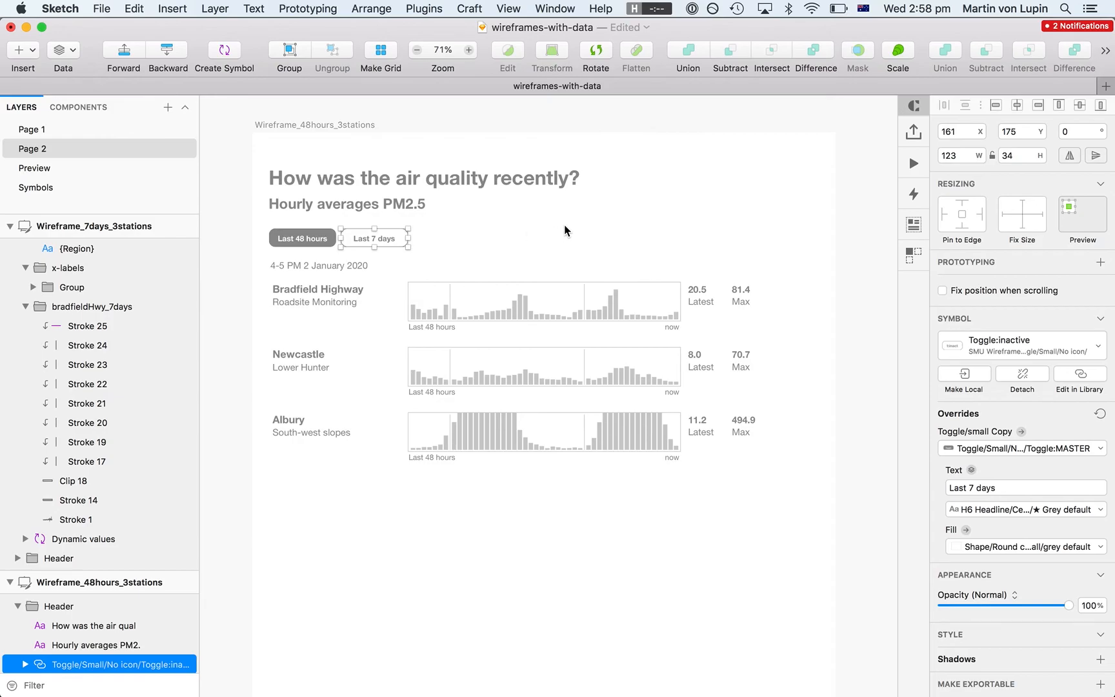
scroll(563, 224, right, 5)
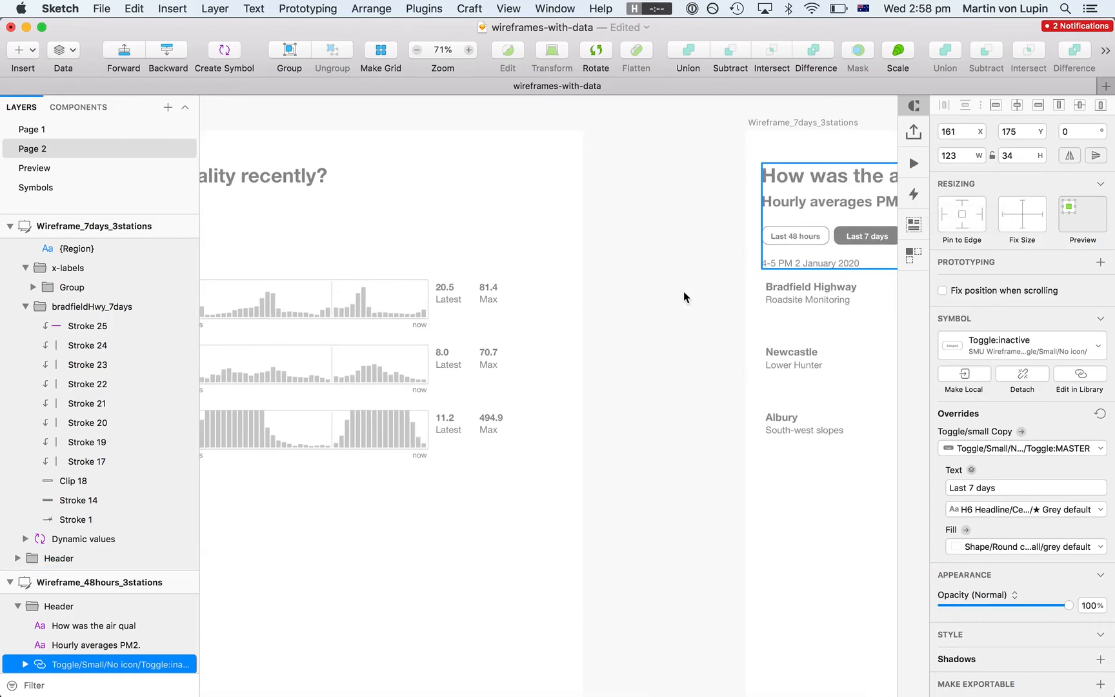
scroll(419, 297, left, 4)
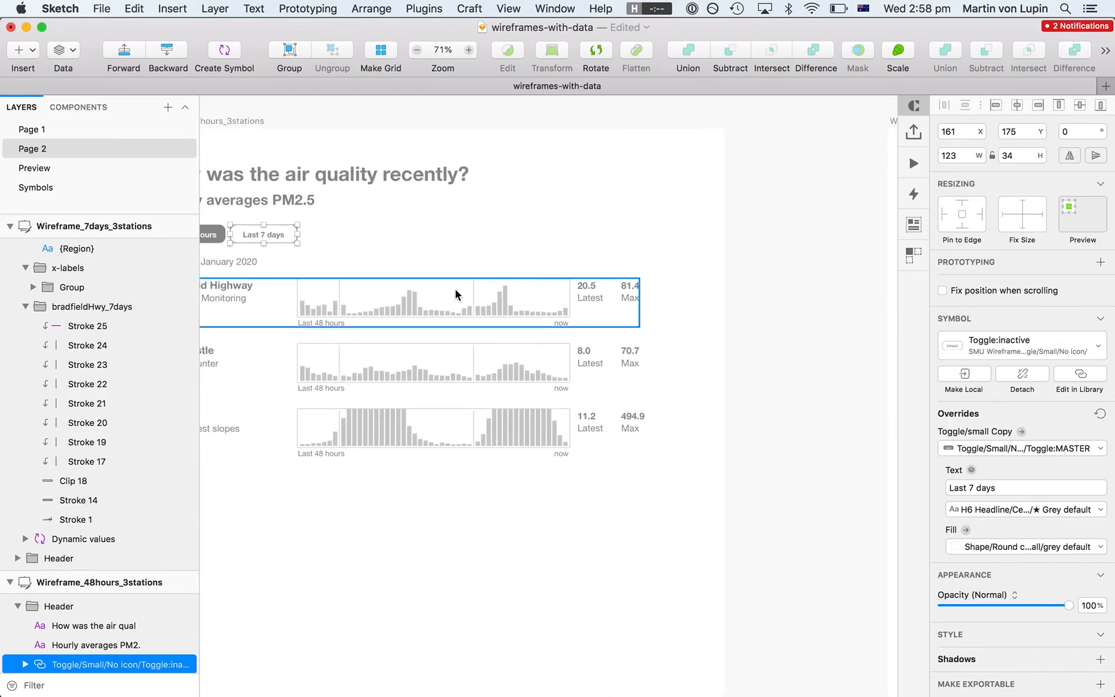
scroll(456, 293, right, 3)
key(w)
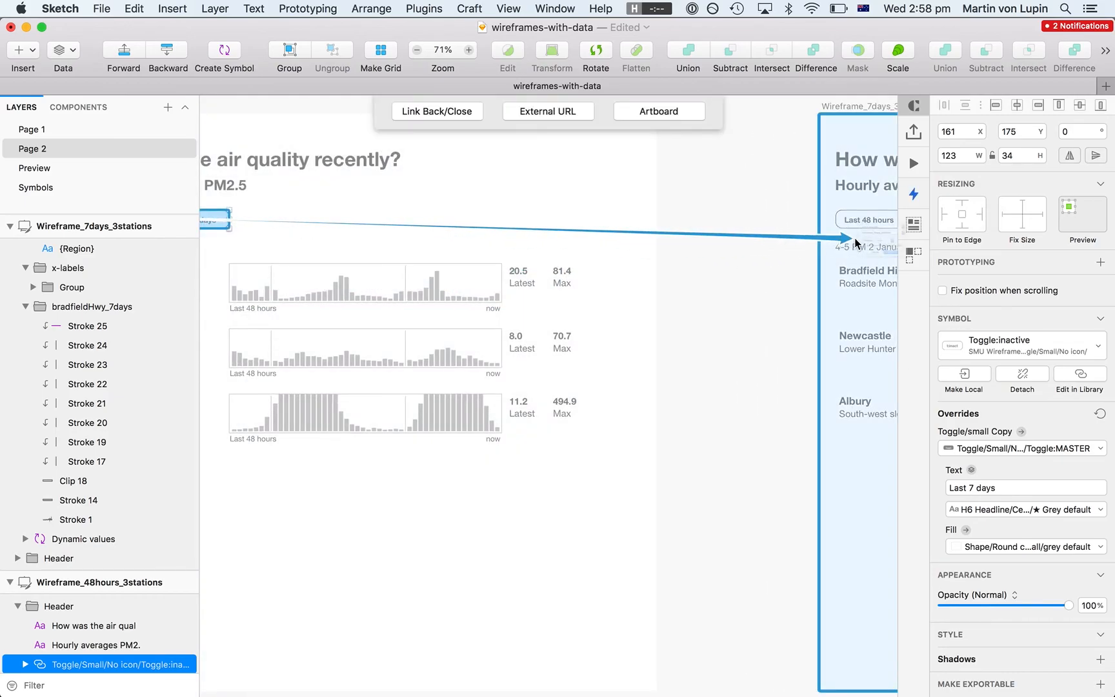
click(840, 244)
click(937, 267)
click(1008, 295)
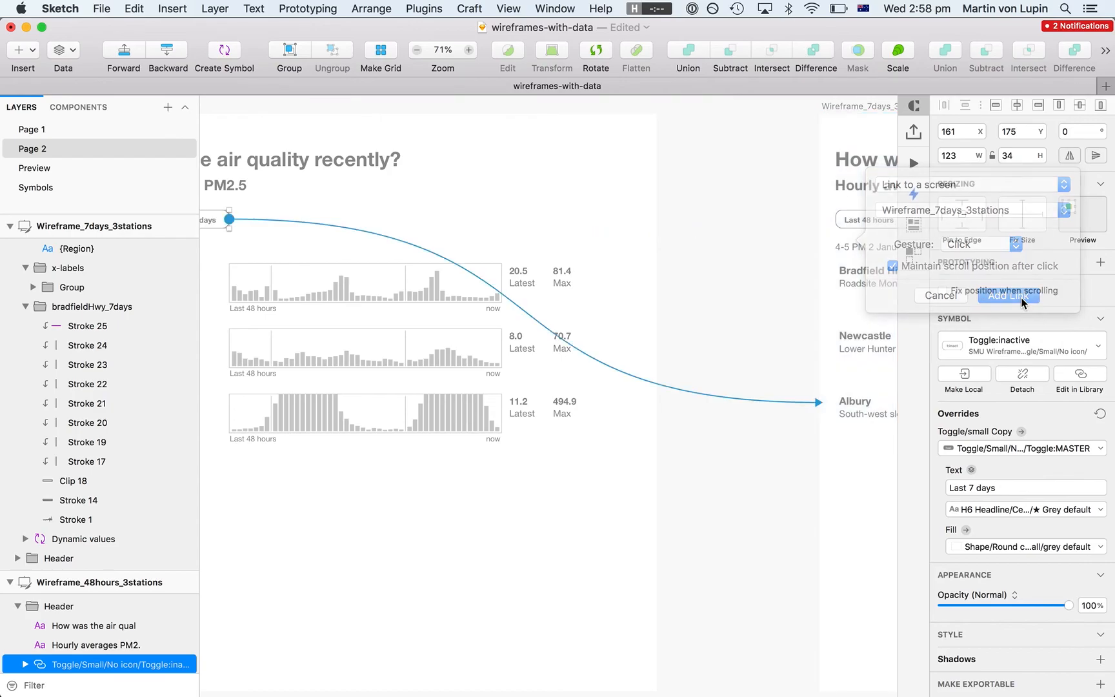
Link the Last 48 hours toggle on Wireframe_7days_3stations back to the Wireframe_48hours_3stations artboard, maintaining scroll position
scroll(676, 274, right, 5)
click(671, 258)
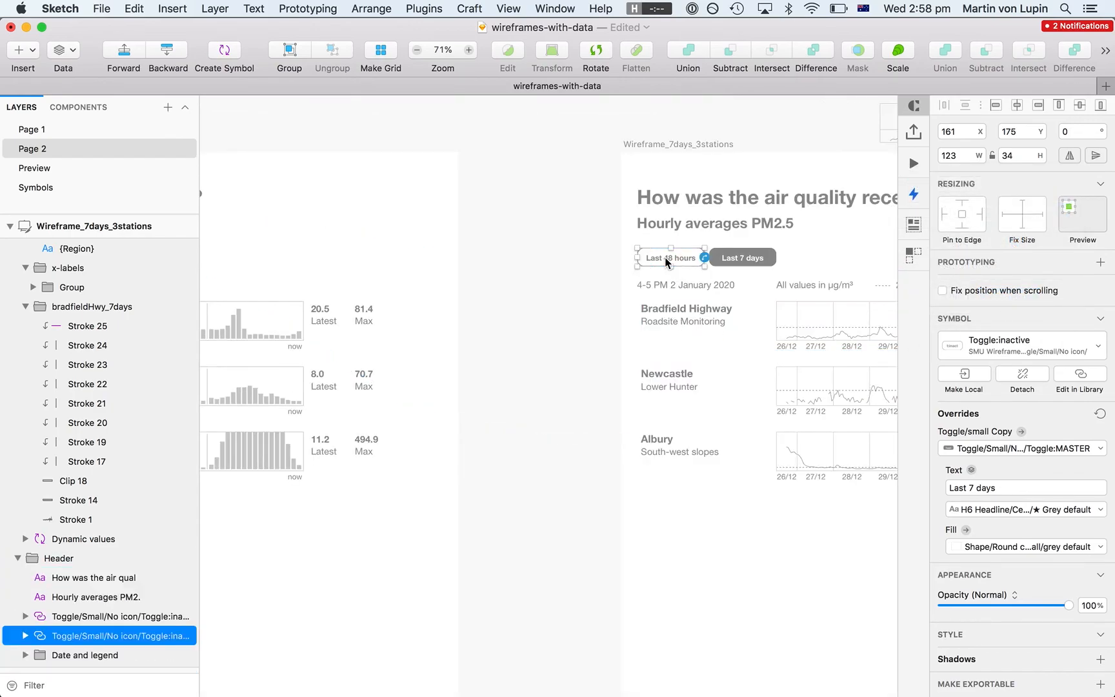
scroll(667, 258, left, 5)
key(l)
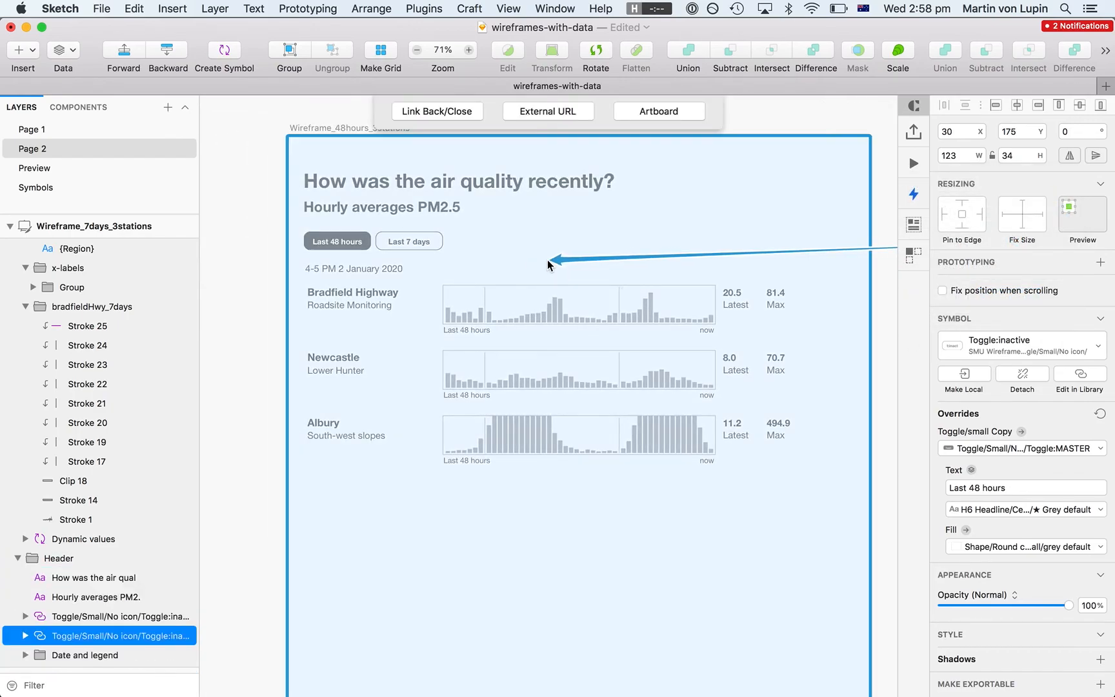
click(548, 260)
click(465, 287)
click(465, 317)
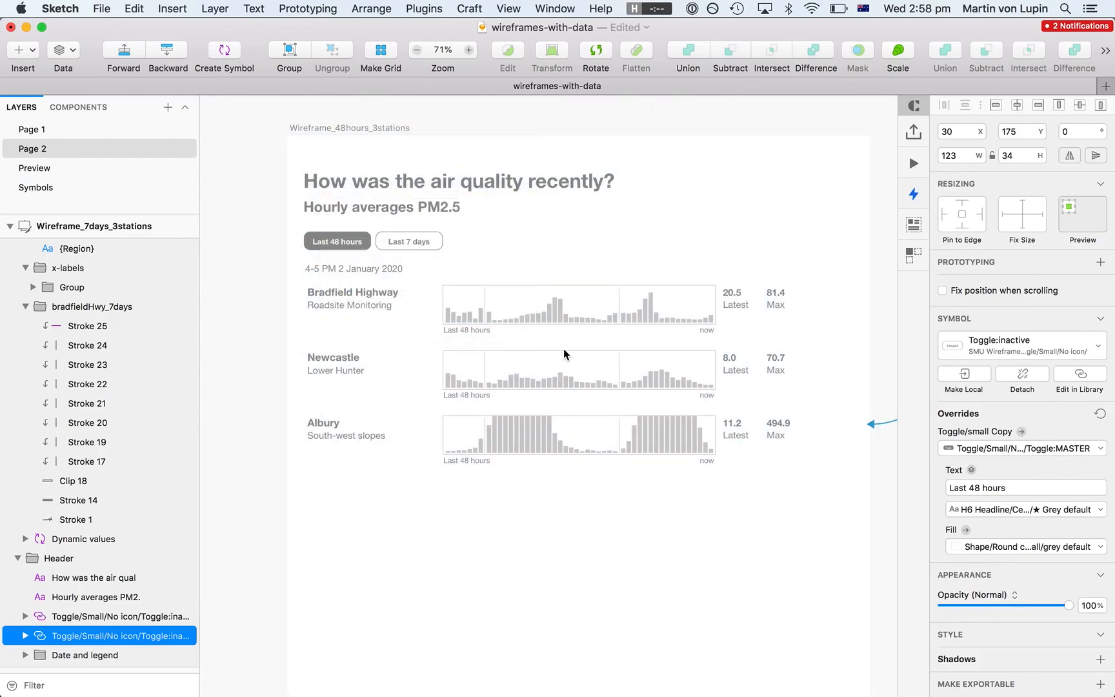
Publish only the two selected 3stations artboards to the existing Air Quality 2019 – Wireframes prototype with Craft
scroll(587, 366, down, 5)
click(424, 200)
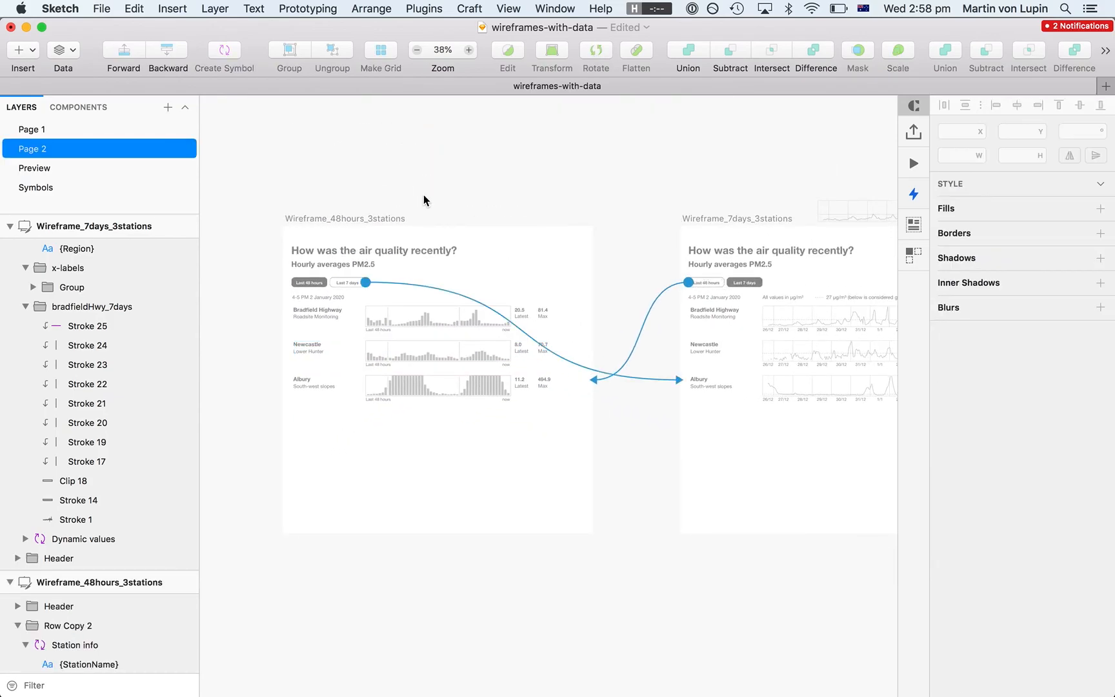
click(388, 218)
shift+click(719, 218)
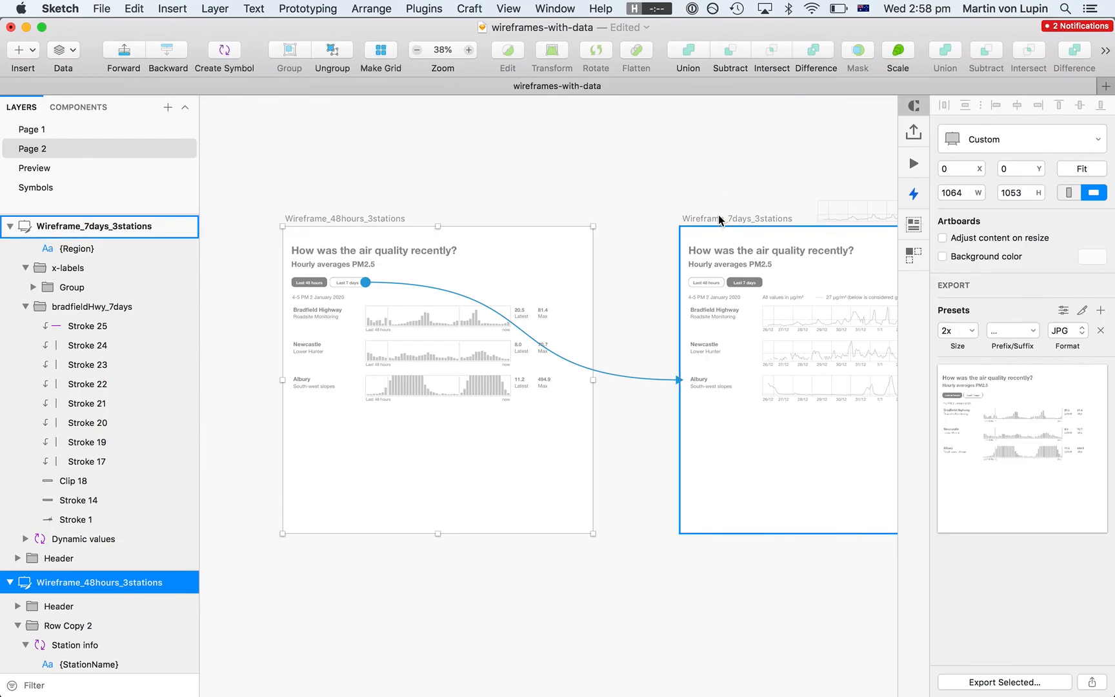
click(914, 132)
click(681, 271)
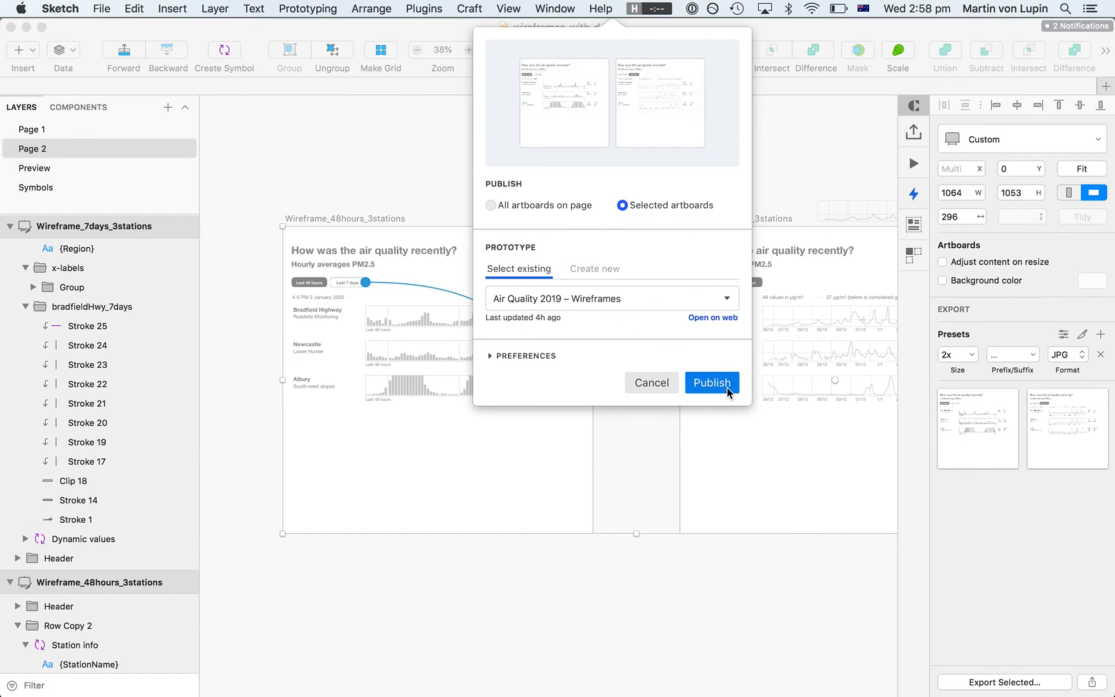
click(712, 383)
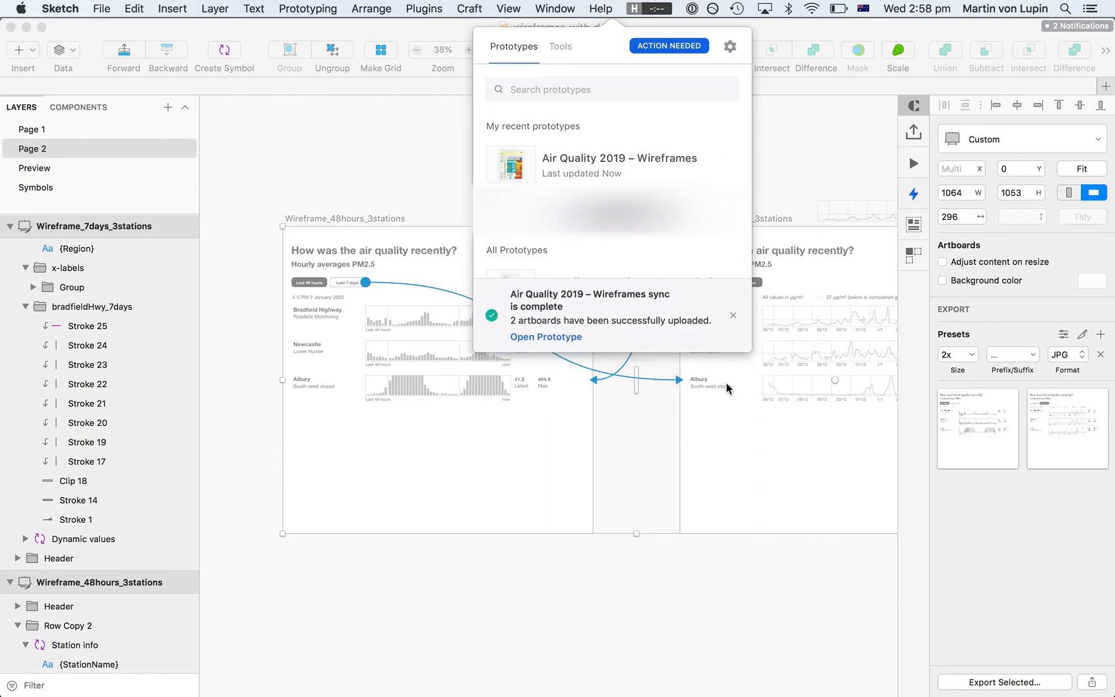
Open the published prototype in the browser and preview the Wireframe 7days_3stations screen from the Article Prototype section
click(553, 337)
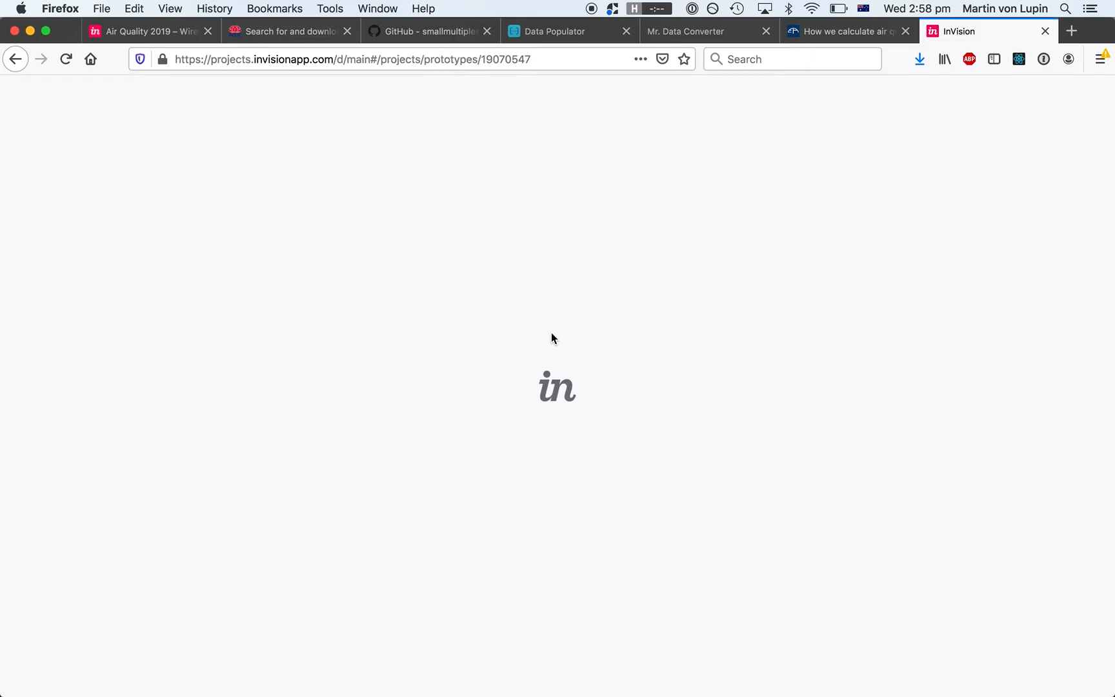
scroll(551, 332, down, 20)
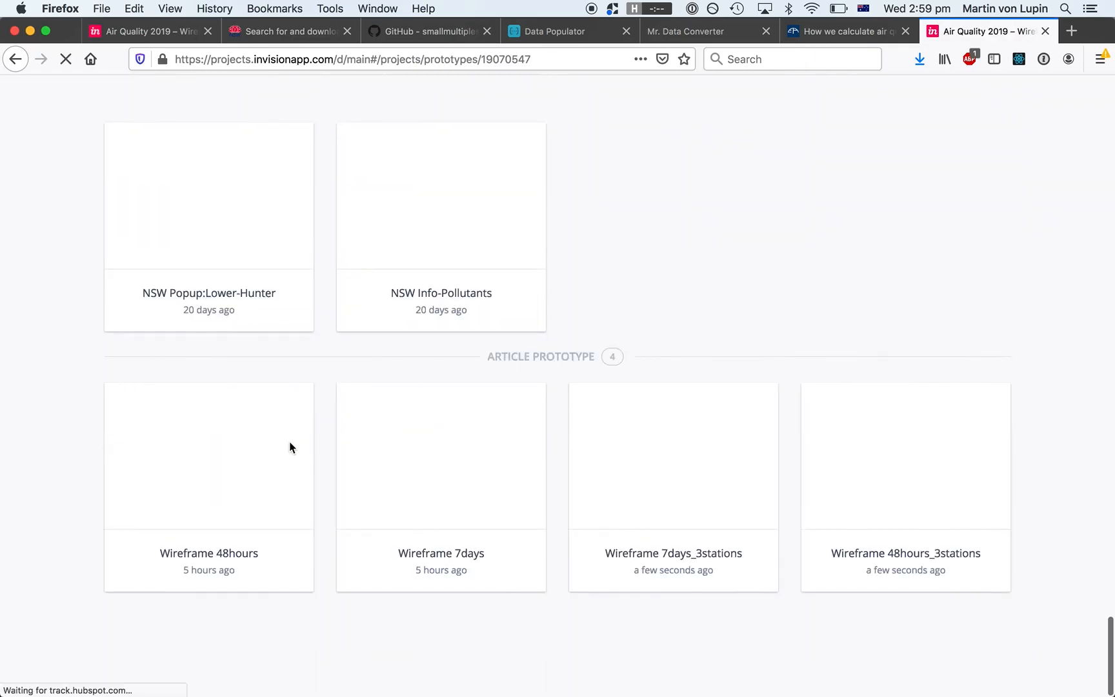
click(691, 447)
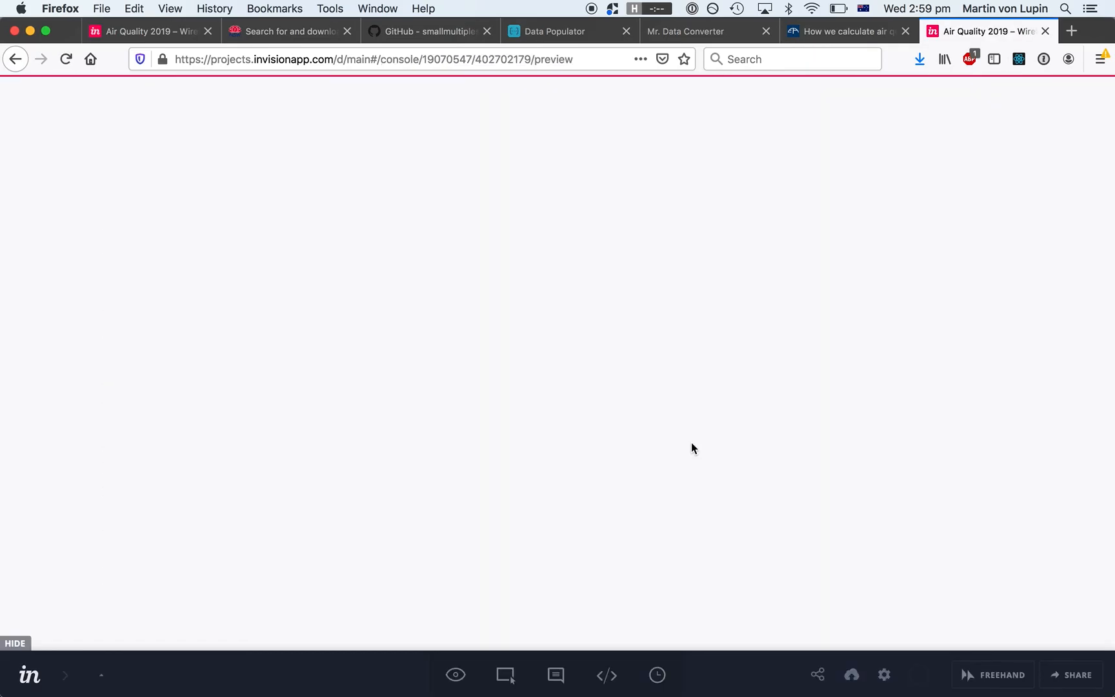
Test the prototype links by switching repeatedly between the Last 48 hours and Last 7 days views
click(225, 222)
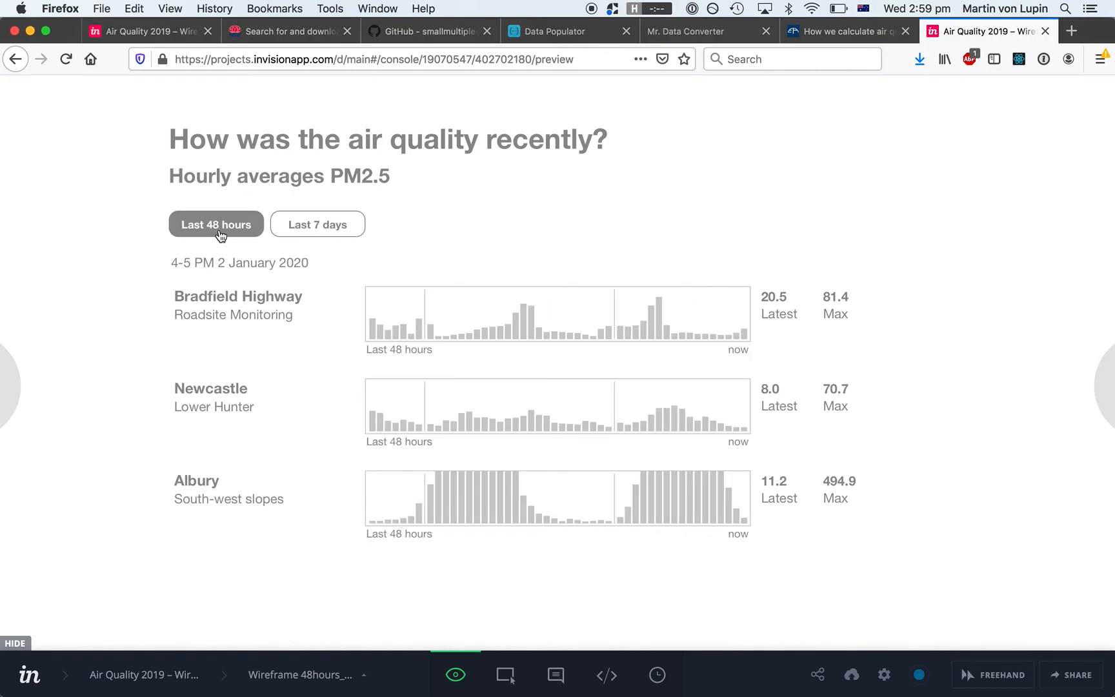
click(325, 227)
click(226, 226)
click(309, 222)
click(219, 222)
click(310, 224)
click(310, 224)
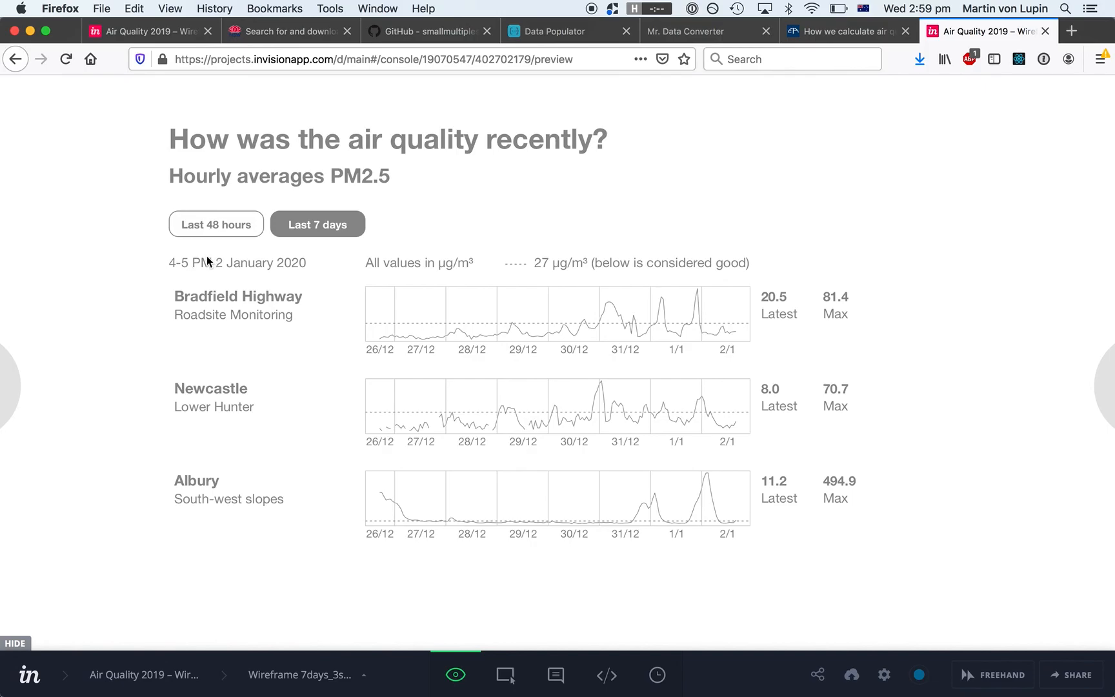
click(192, 233)
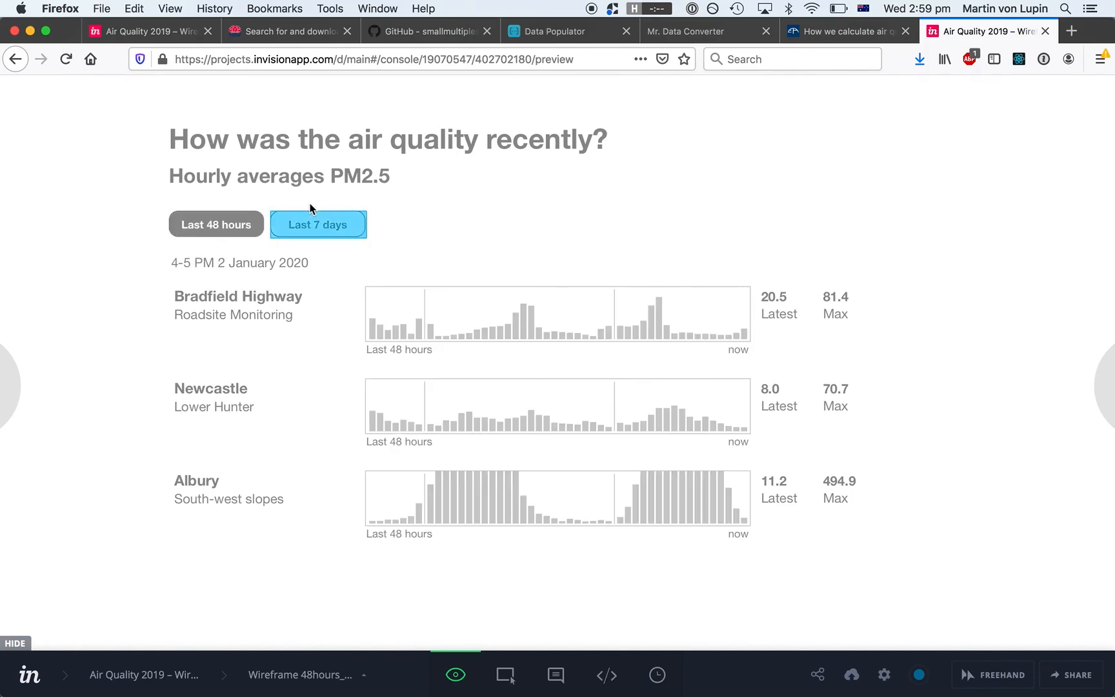
click(304, 226)
click(218, 227)
click(330, 227)
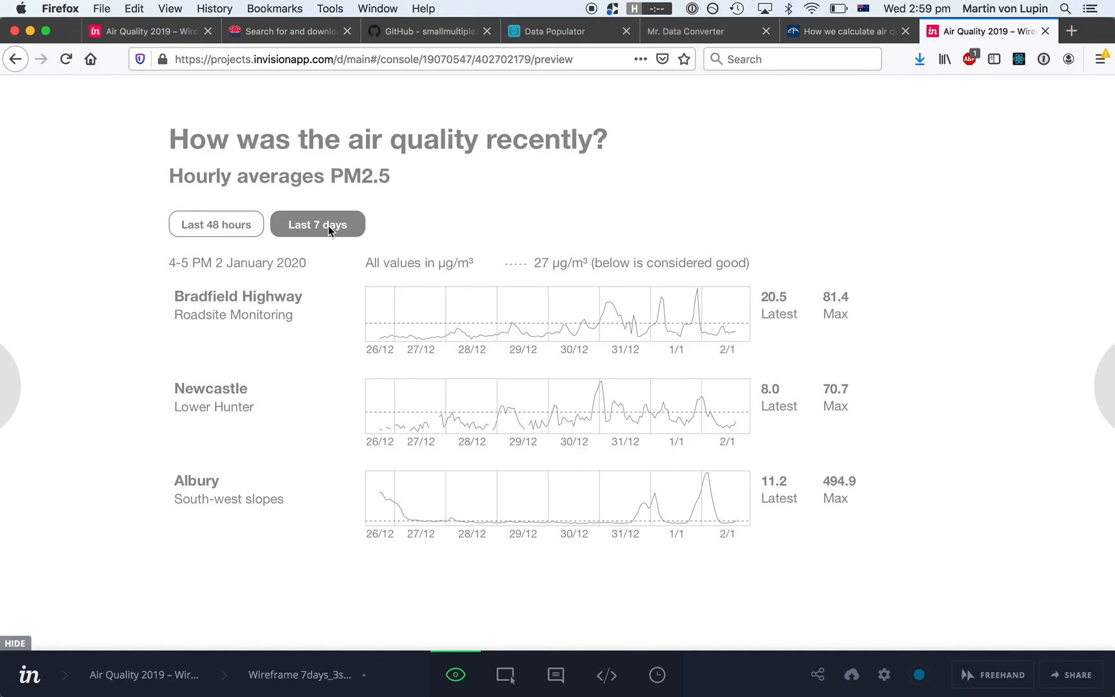
click(222, 224)
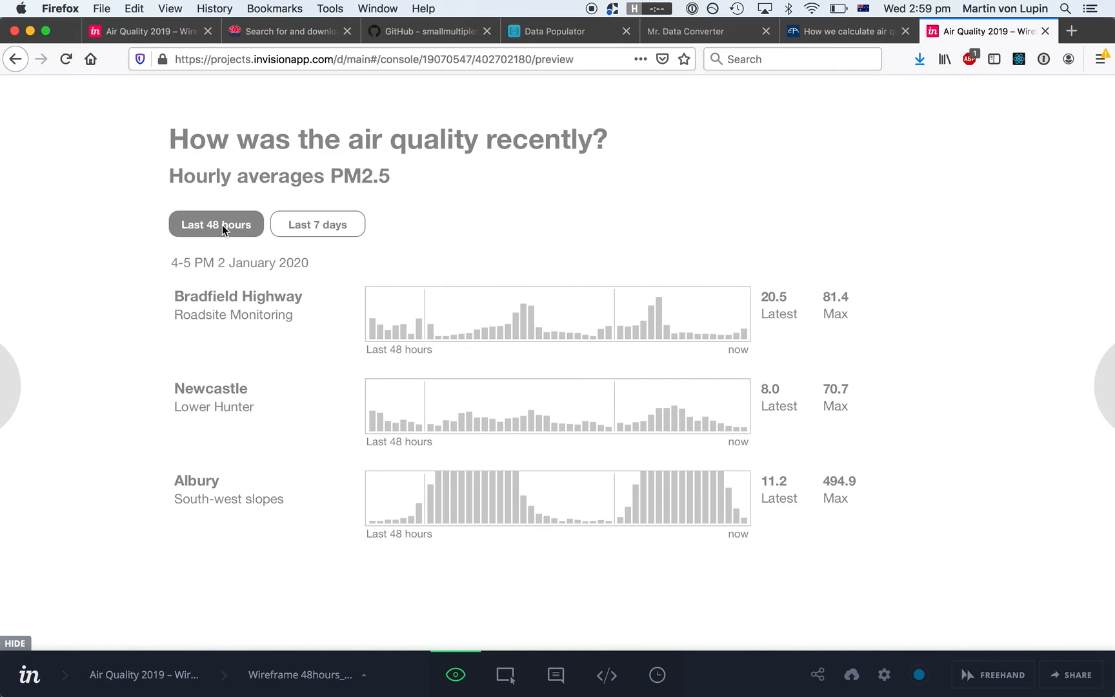
click(311, 227)
click(226, 229)
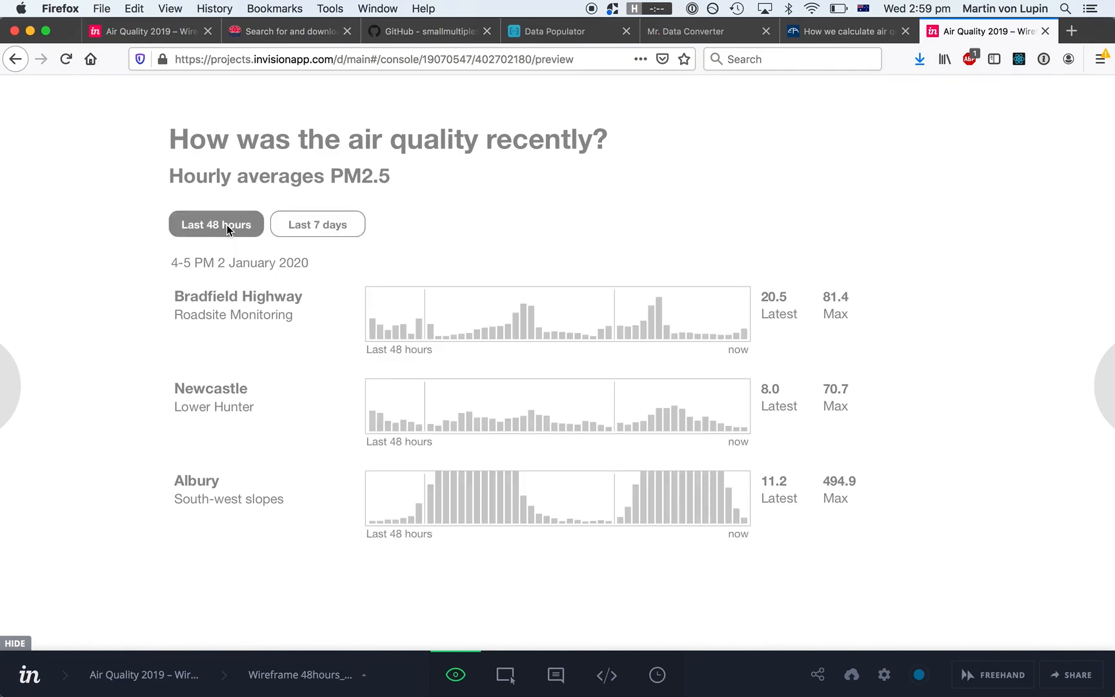